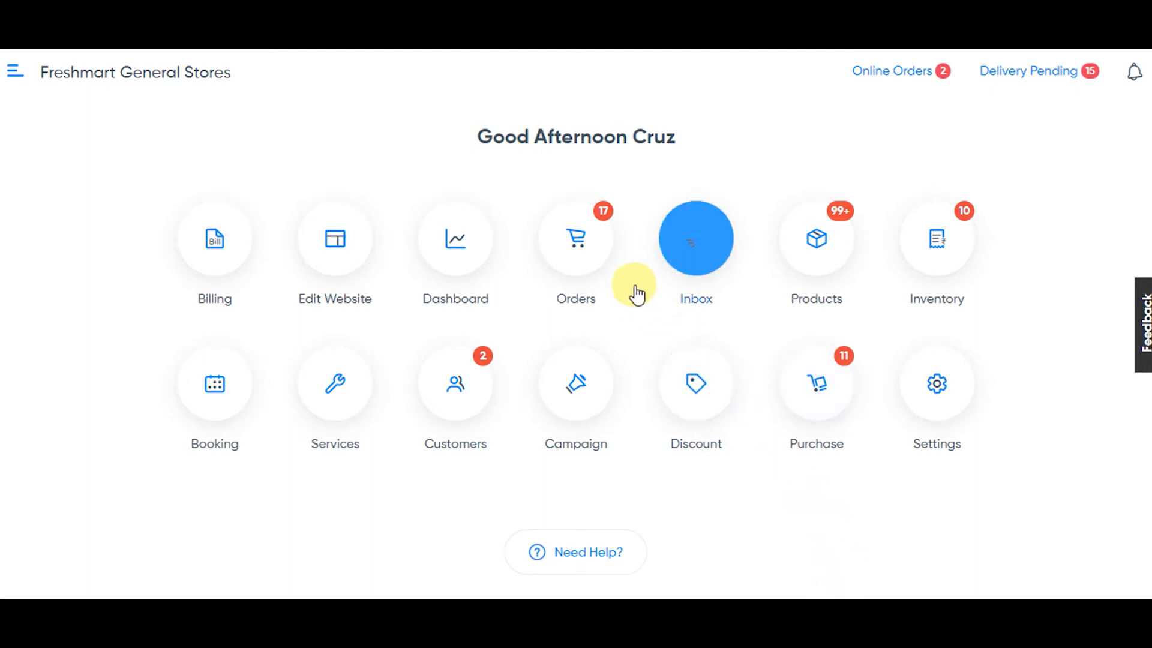
Start a new order as a sales invoice using Advanced Billing.
{"action": "left_click", "coordinate": [577, 238]}
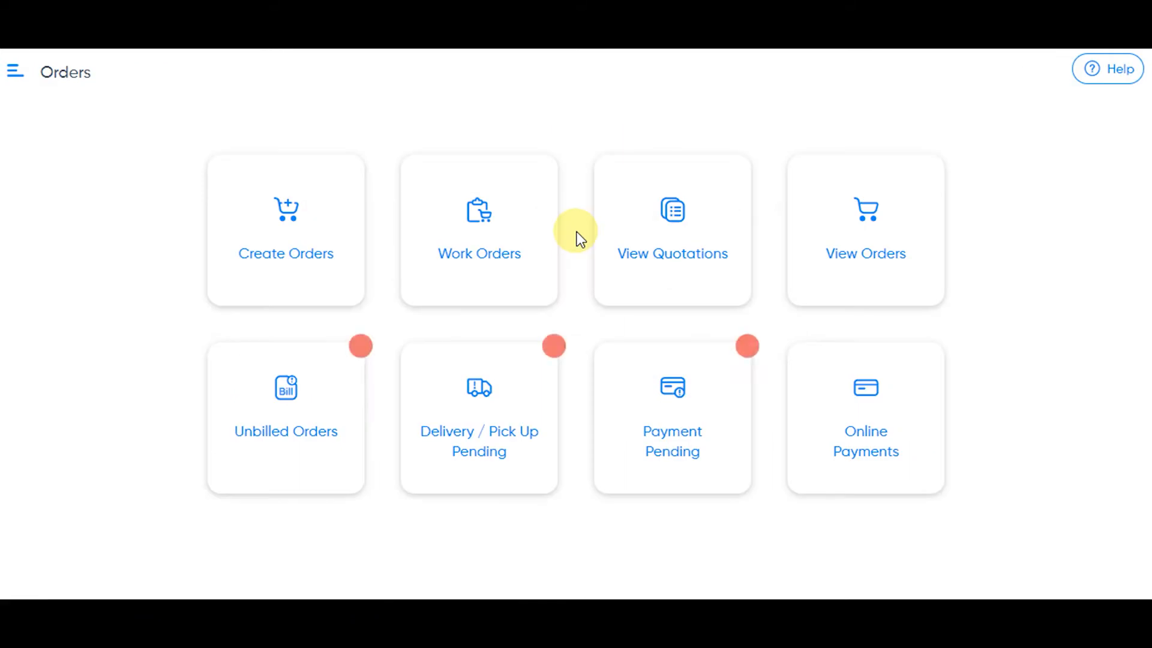
{"action": "left_click", "coordinate": [287, 245]}
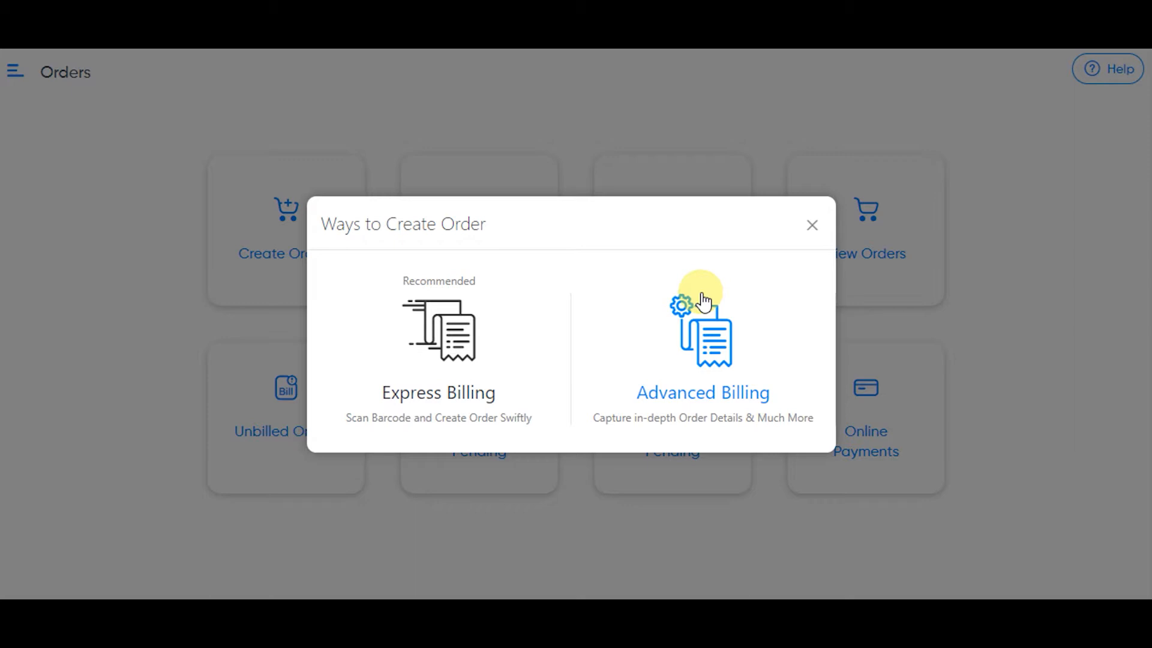
{"action": "left_click", "coordinate": [716, 346]}
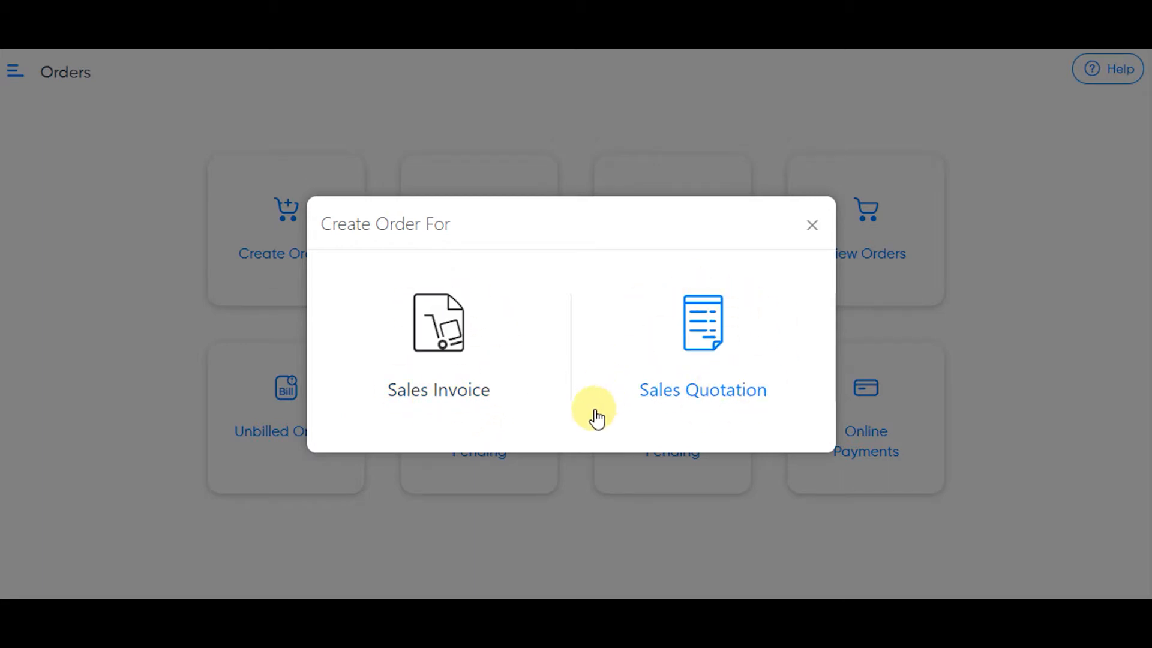
{"action": "left_click", "coordinate": [441, 328]}
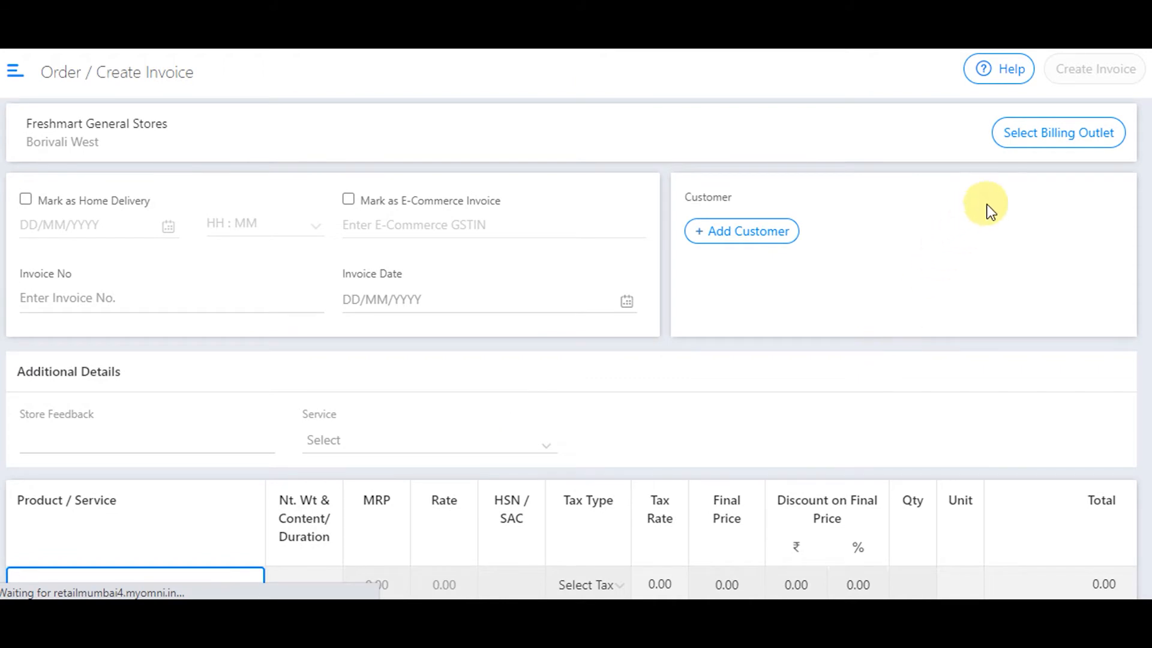
Set the billing outlet to Freshmart General Stores, Borivali West.
{"action": "left_click", "coordinate": [1086, 138]}
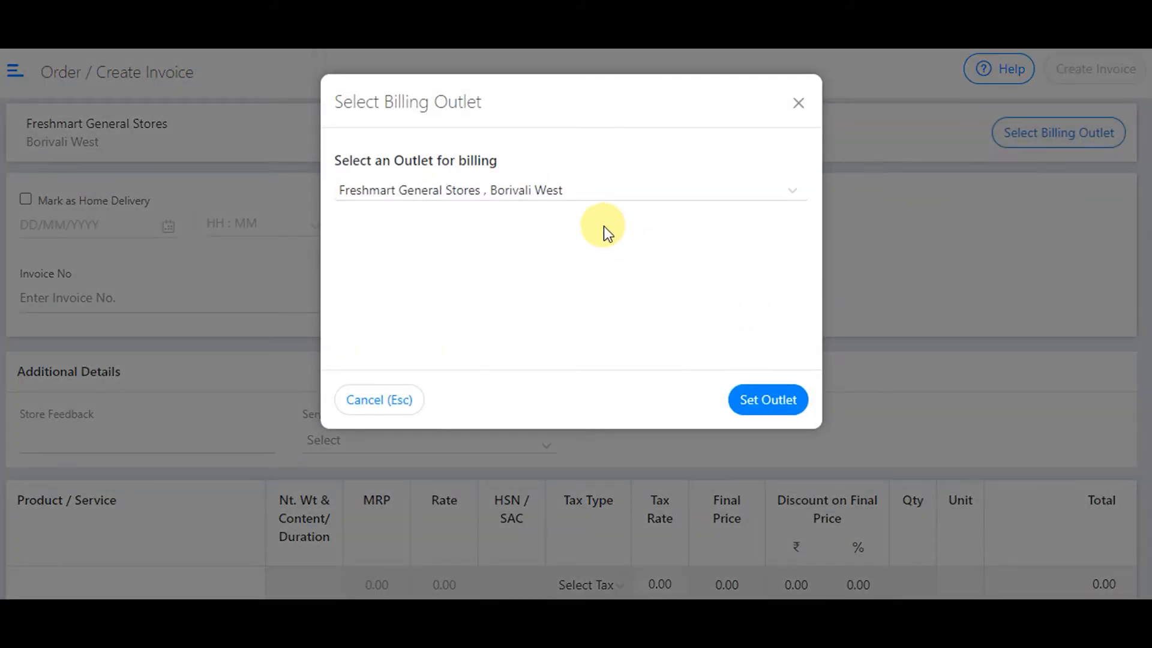
{"action": "left_click", "coordinate": [555, 196]}
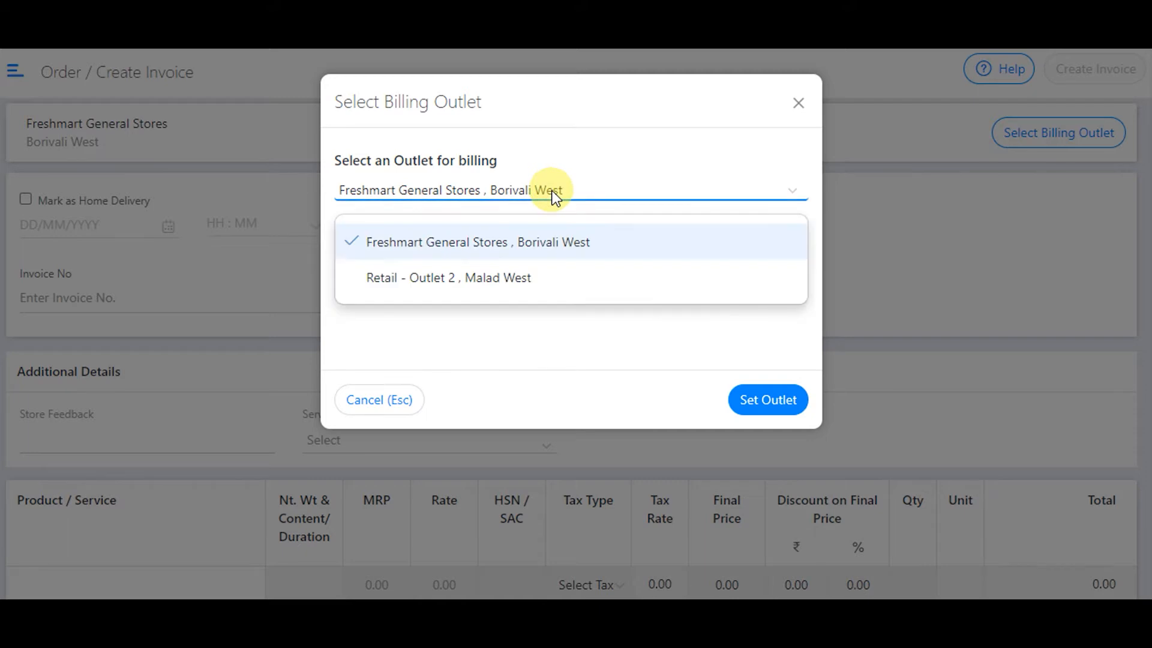
{"action": "left_click", "coordinate": [514, 240]}
{"action": "left_click", "coordinate": [761, 401]}
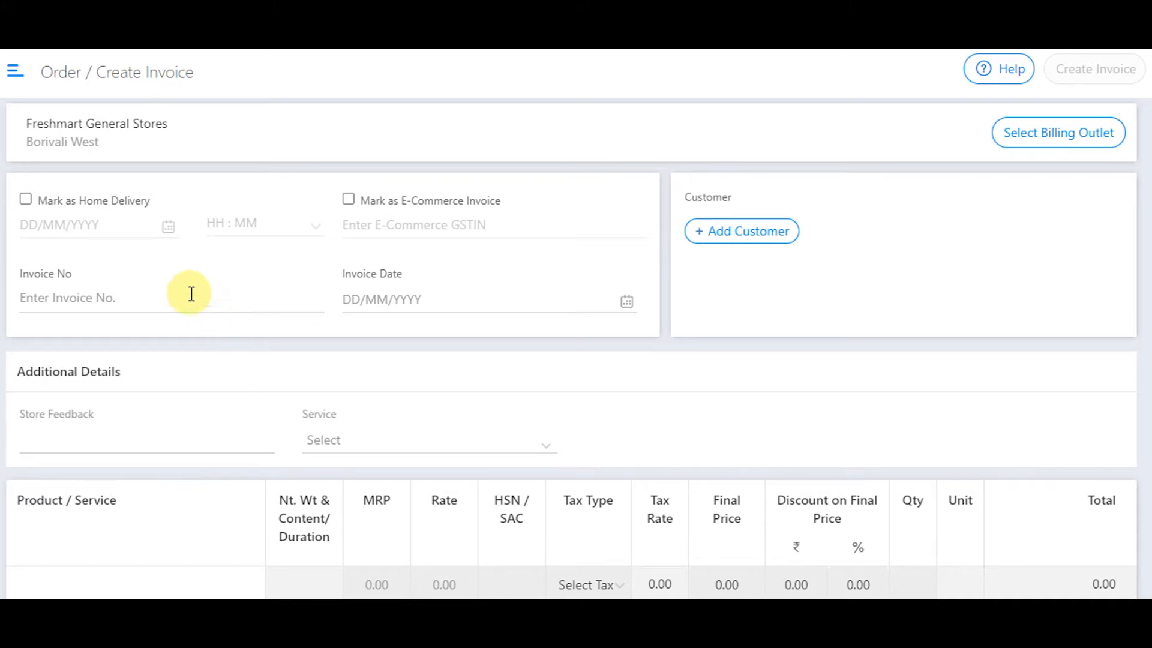
Mark the invoice as home delivery and find and select the existing customer by first name.
{"action": "left_click", "coordinate": [26, 200]}
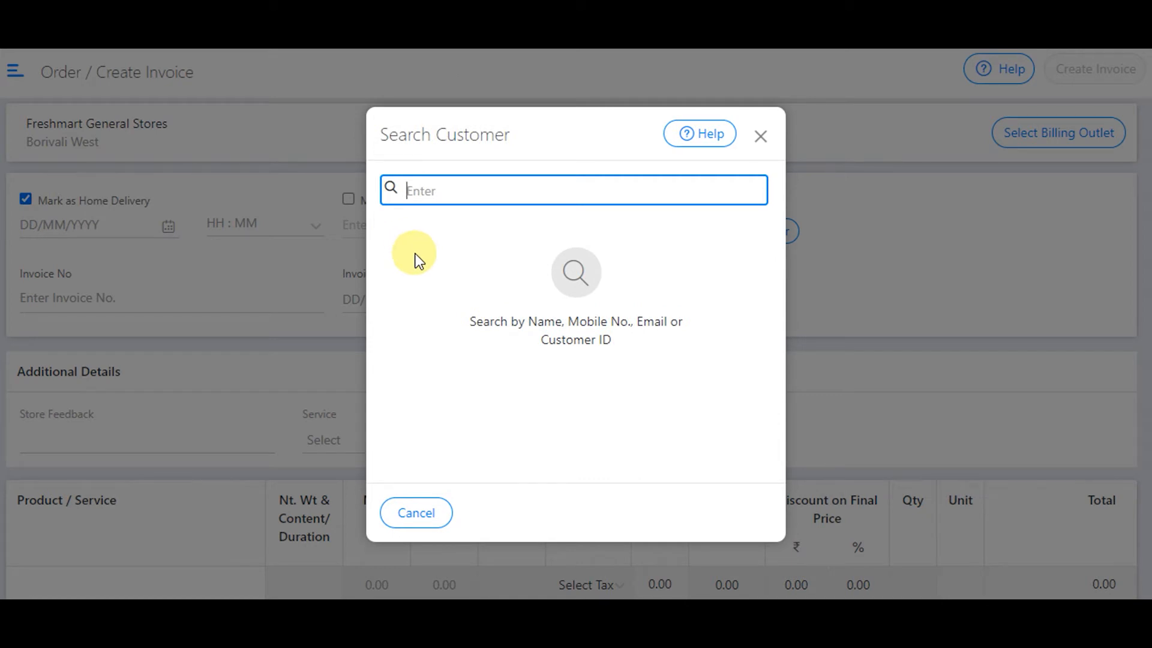
{"action": "type", "text": "cruz"}
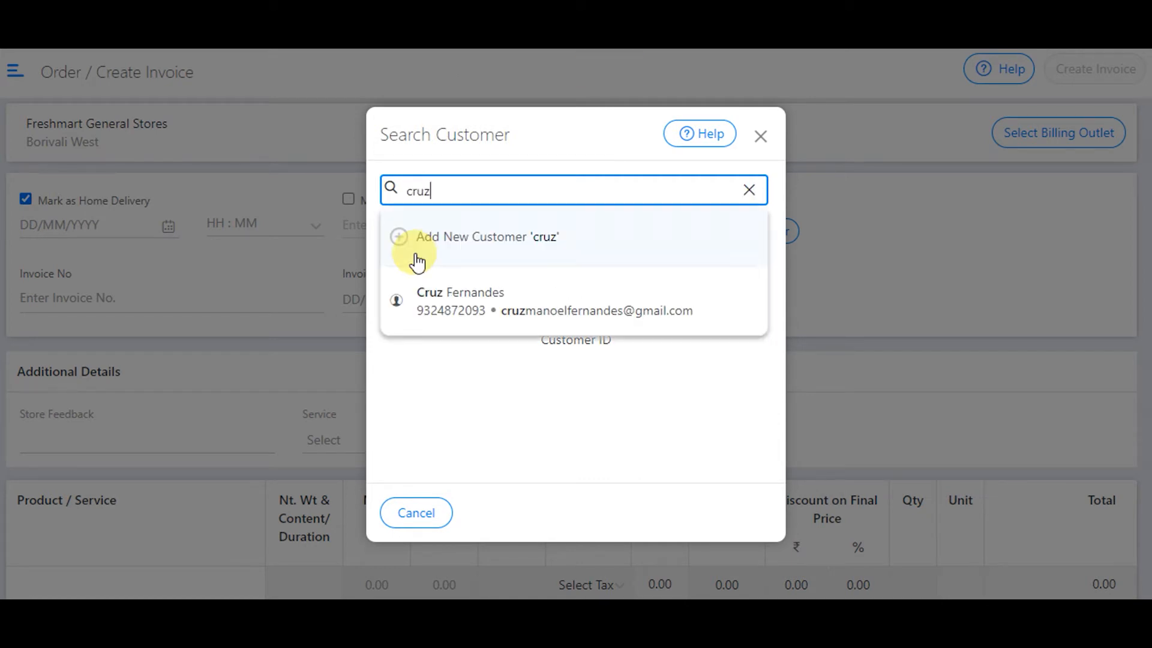
{"action": "left_click", "coordinate": [540, 318]}
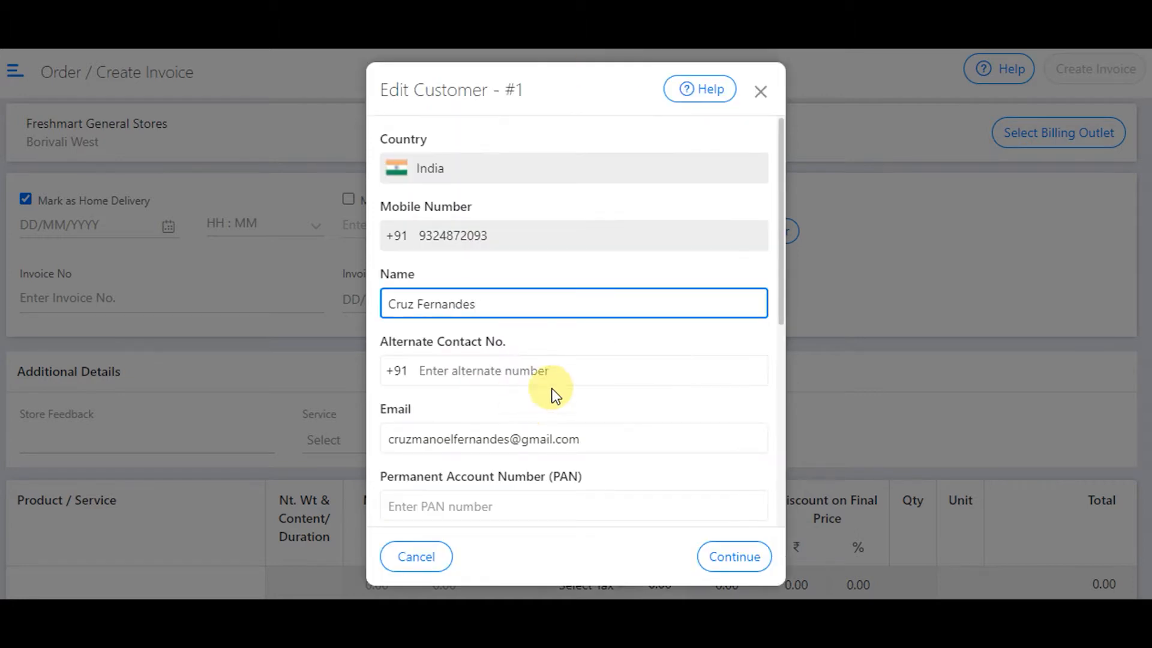
Review and accept the customer's contact and credit details, and choose the saved address near the telephone exchange for delivery.
{"action": "scroll", "coordinate": [595, 349], "scroll_direction": "down", "scroll_amount": 2}
{"action": "scroll", "coordinate": [595, 349], "scroll_direction": "down", "scroll_amount": 4}
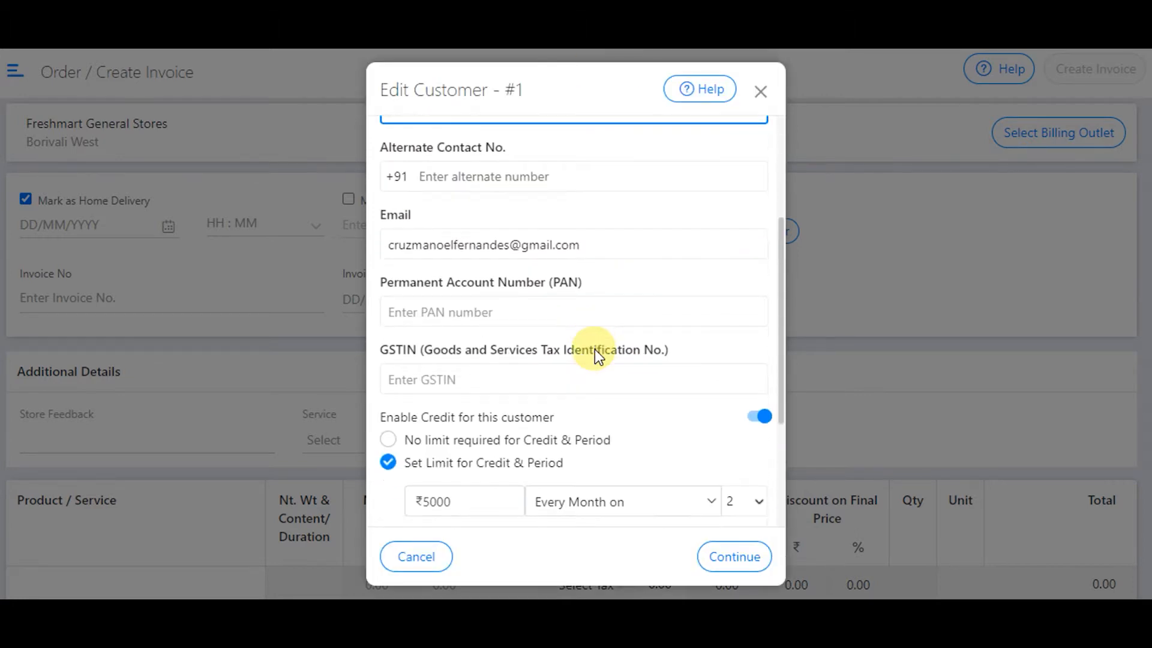
{"action": "scroll", "coordinate": [595, 349], "scroll_direction": "up", "scroll_amount": 5}
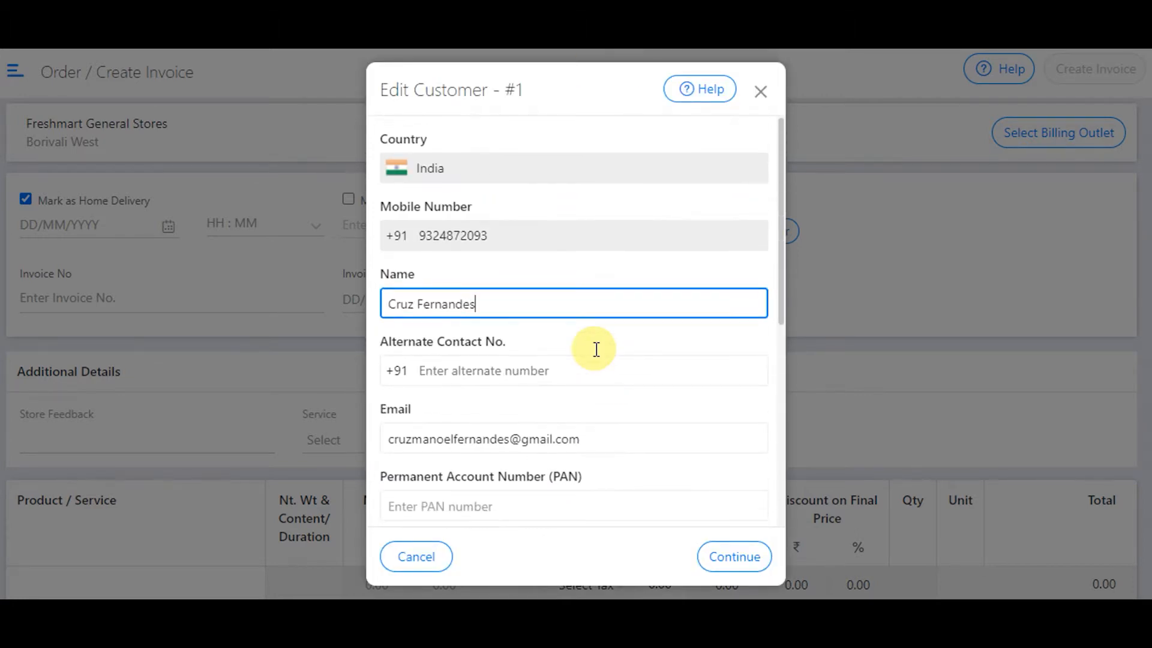
{"action": "scroll", "coordinate": [593, 348], "scroll_direction": "down", "scroll_amount": 2}
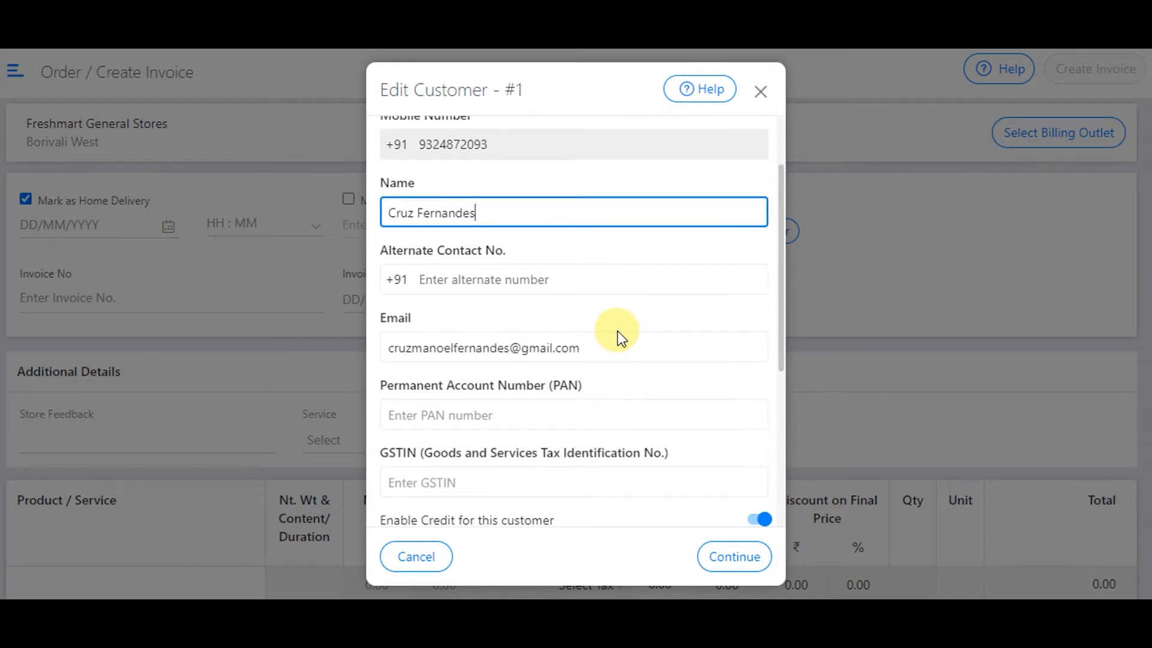
{"action": "scroll", "coordinate": [612, 339], "scroll_direction": "down", "scroll_amount": 4}
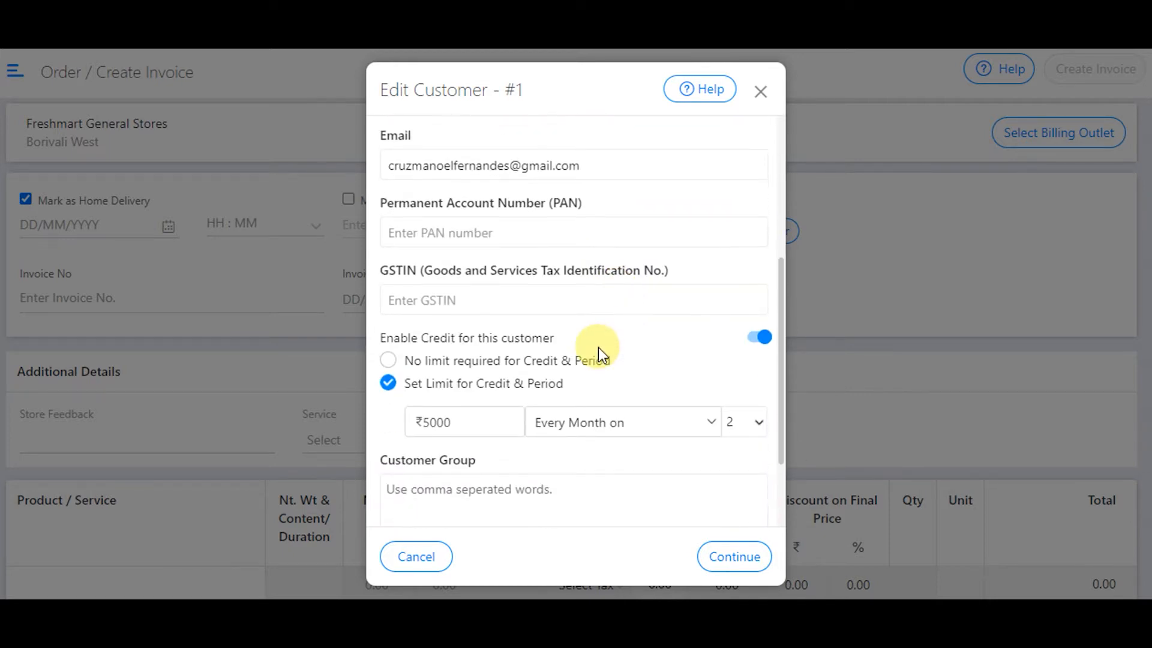
{"action": "scroll", "coordinate": [618, 375], "scroll_direction": "down", "scroll_amount": 2}
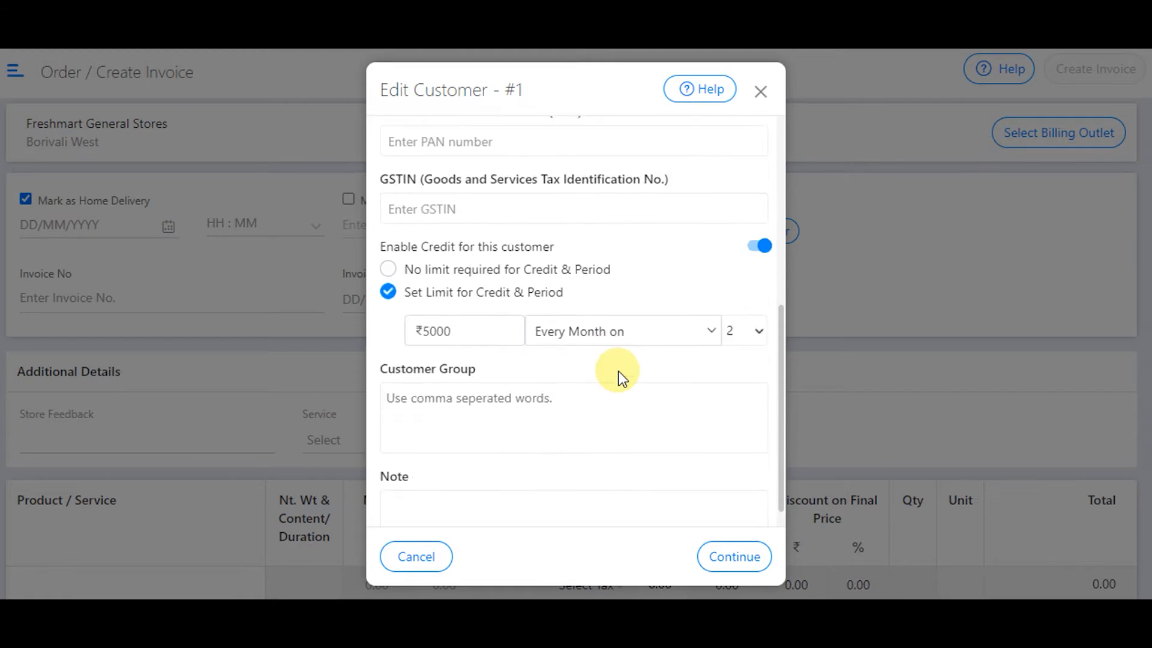
{"action": "left_click", "coordinate": [729, 560]}
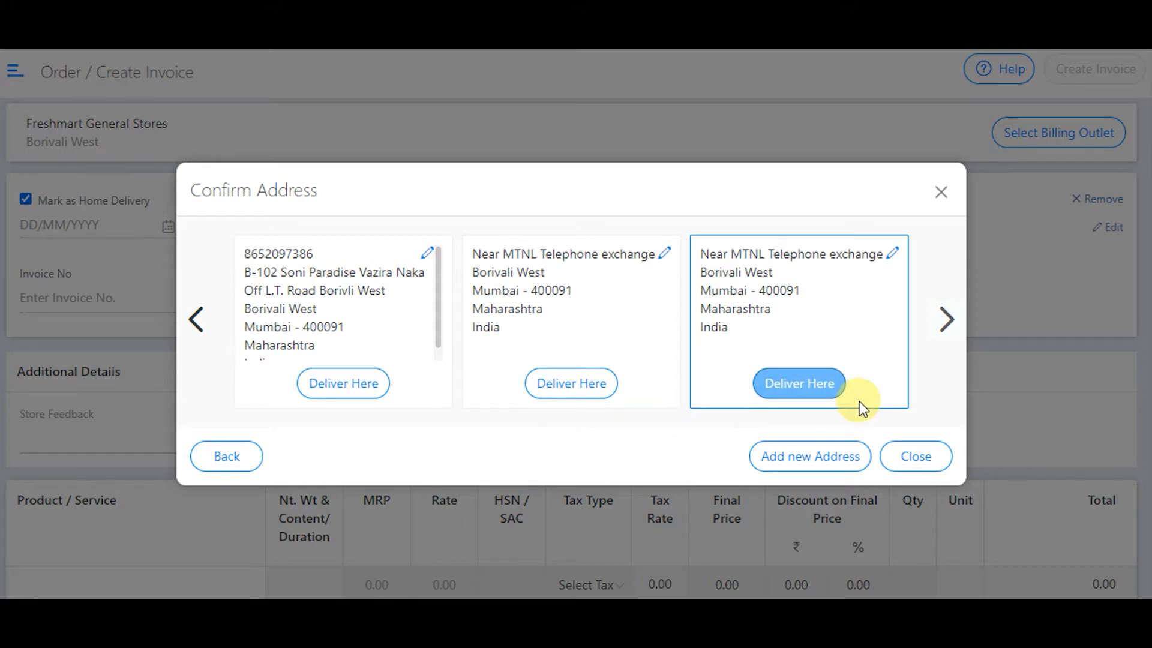
{"action": "left_click", "coordinate": [814, 384]}
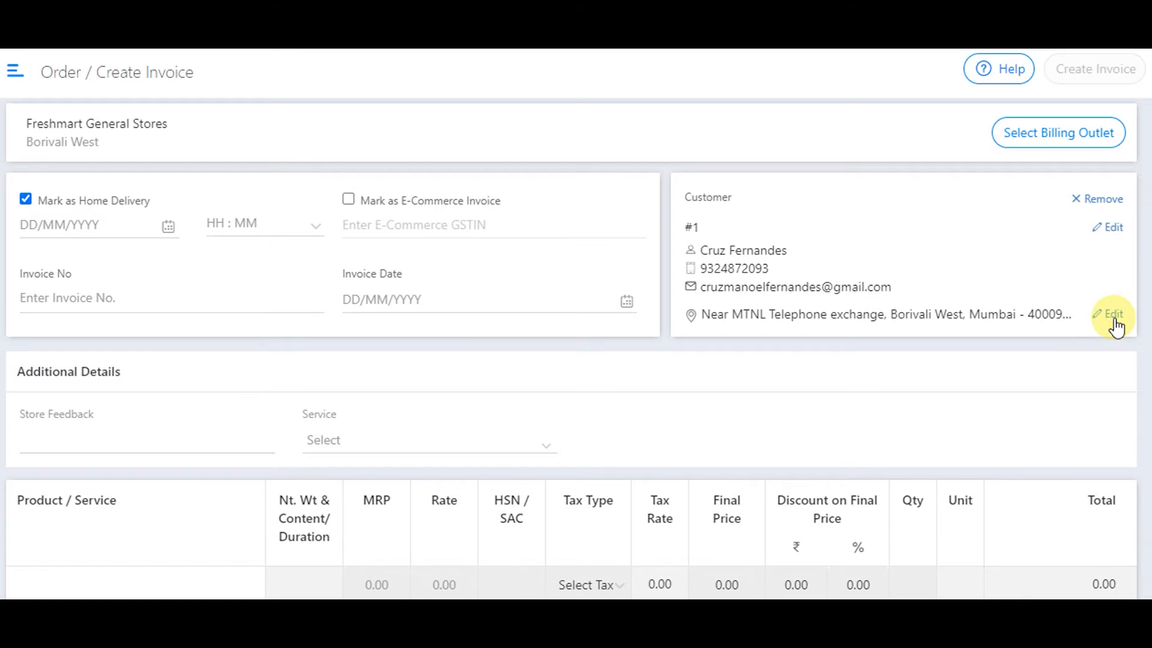
Schedule the home delivery for 20/01/2021 at 5:00 PM.
{"action": "left_click", "coordinate": [167, 235]}
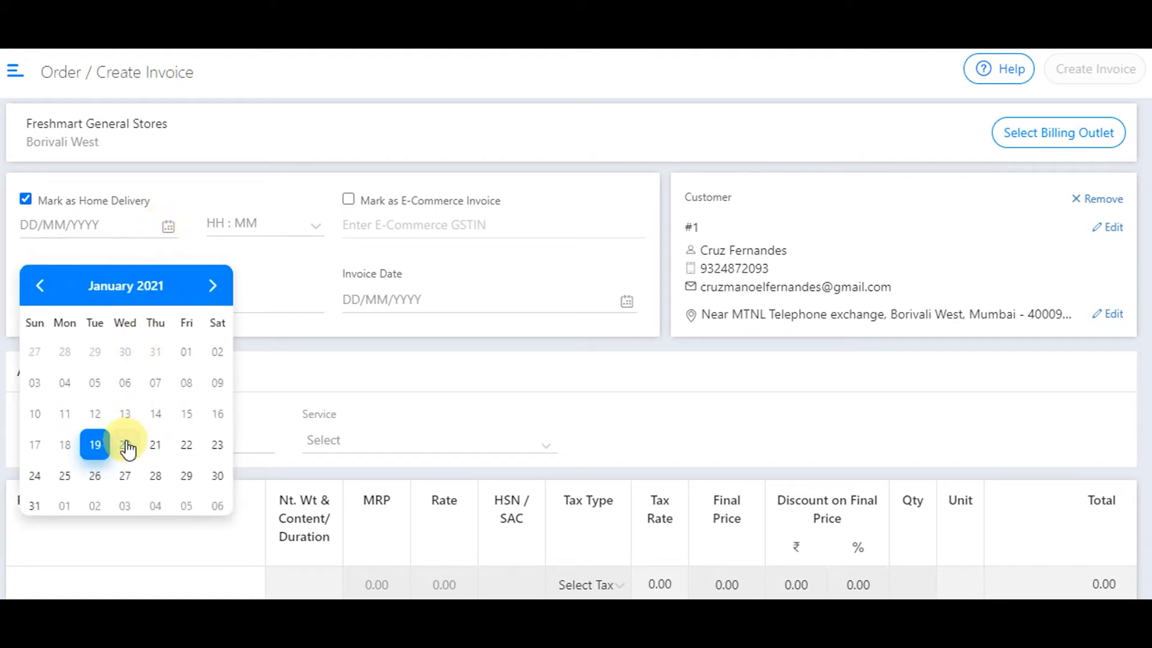
{"action": "left_click", "coordinate": [124, 448]}
{"action": "left_click", "coordinate": [290, 229]}
{"action": "scroll", "coordinate": [264, 348], "scroll_direction": "down", "scroll_amount": 3}
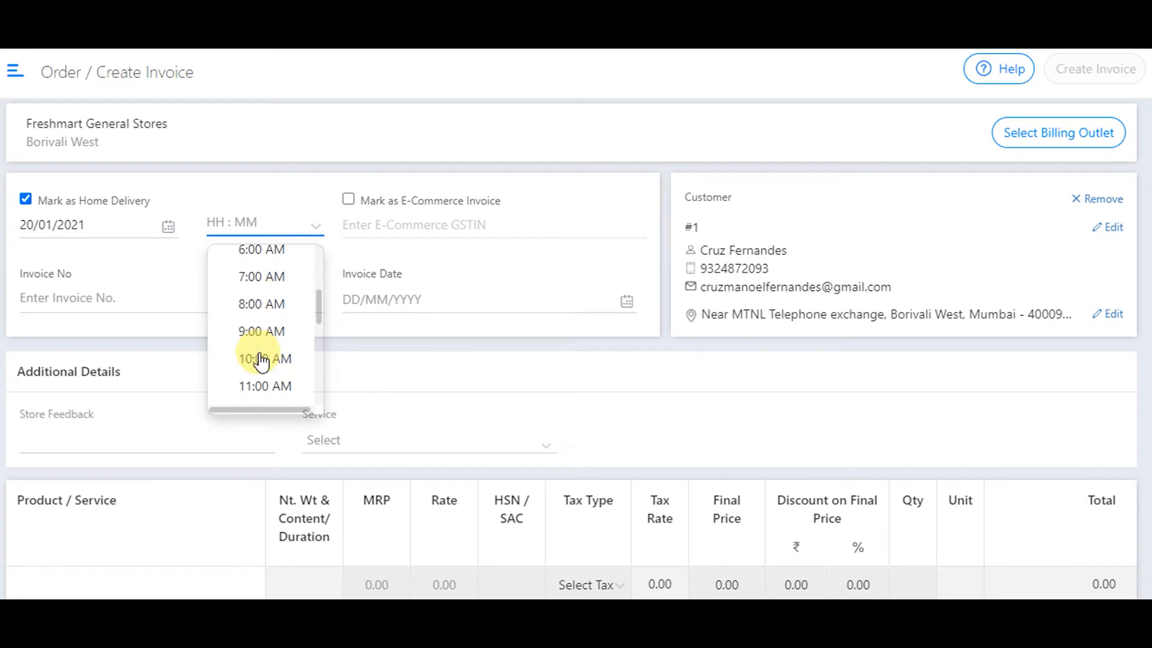
{"action": "scroll", "coordinate": [273, 341], "scroll_direction": "down", "scroll_amount": 3}
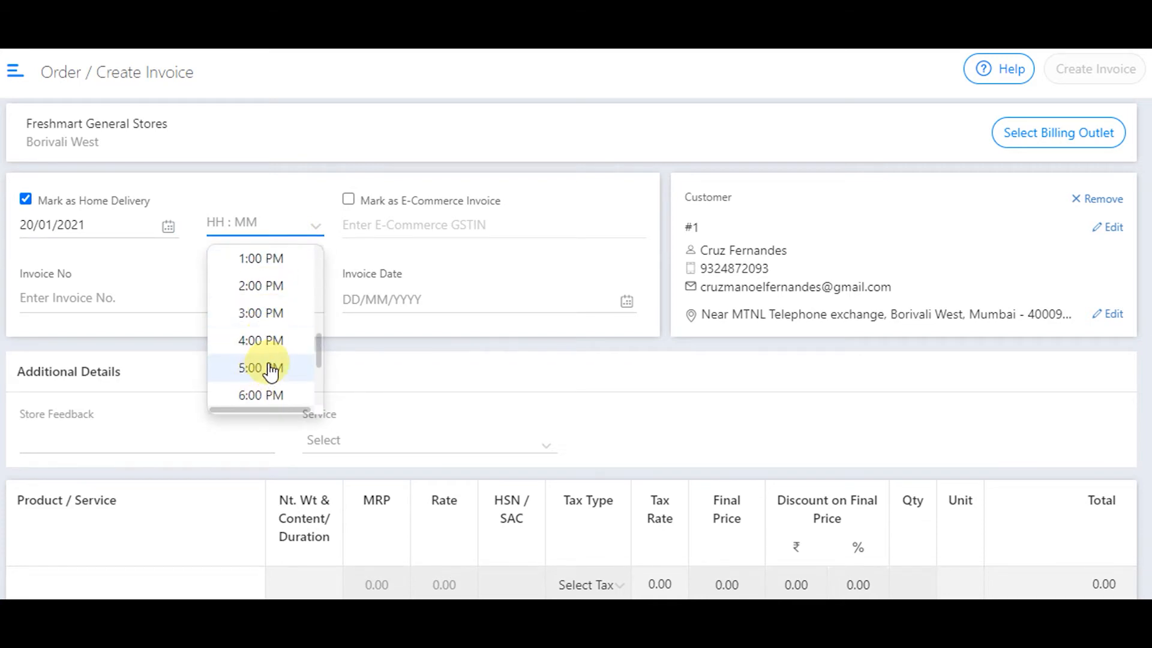
{"action": "left_click", "coordinate": [268, 366]}
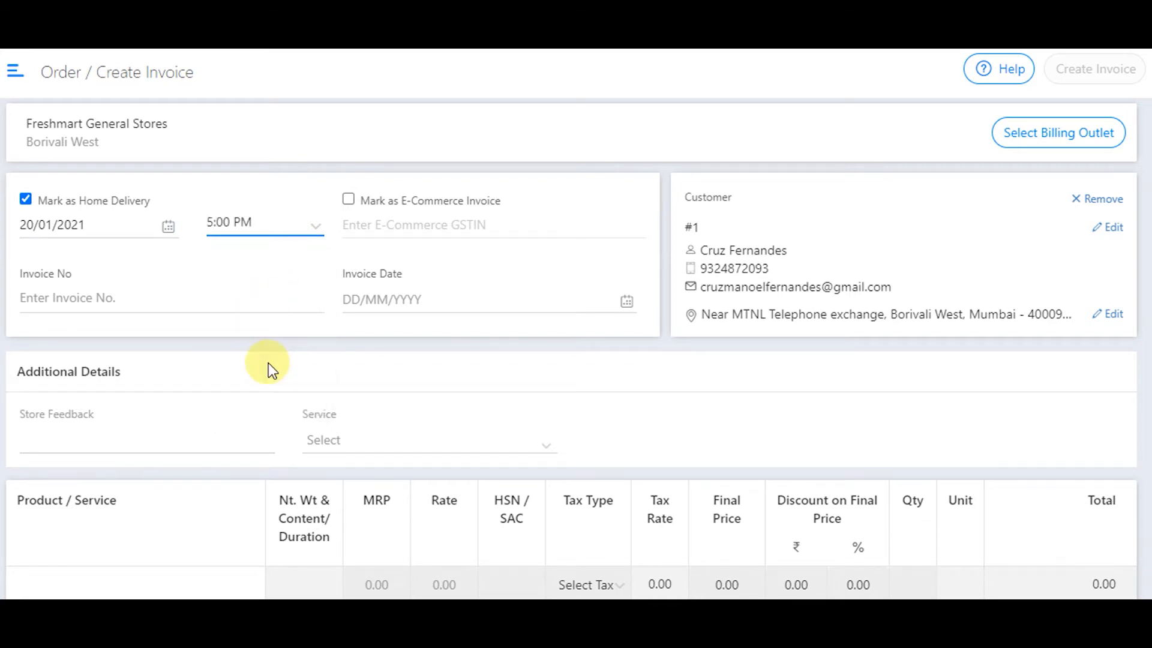
{"action": "left_click", "coordinate": [349, 200]}
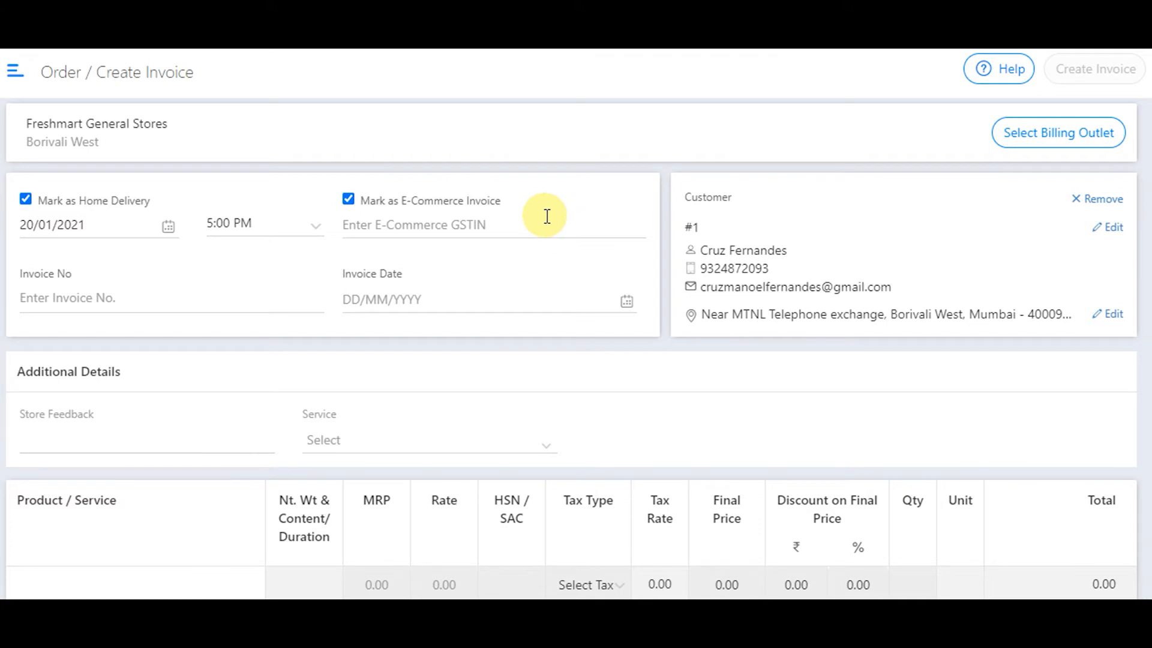
{"action": "left_click", "coordinate": [470, 222]}
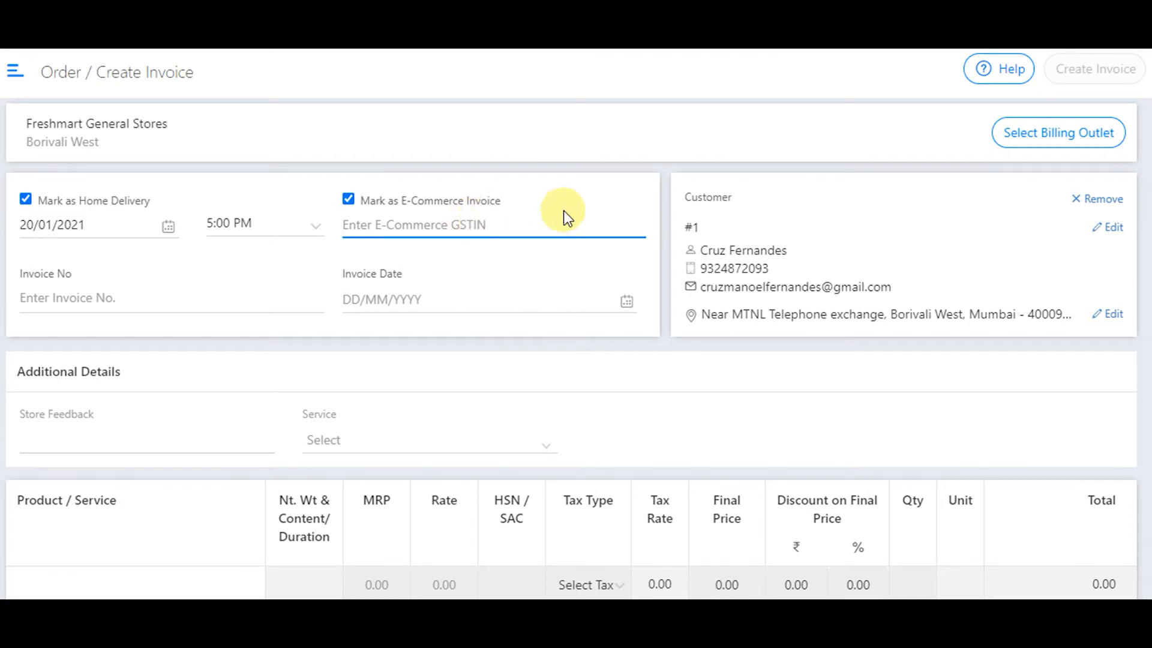
{"action": "left_click", "coordinate": [349, 200]}
Enter the invoice number and set the invoice date to 19/01/2021.
{"action": "left_click", "coordinate": [114, 298]}
{"action": "type", "text": "2345"}
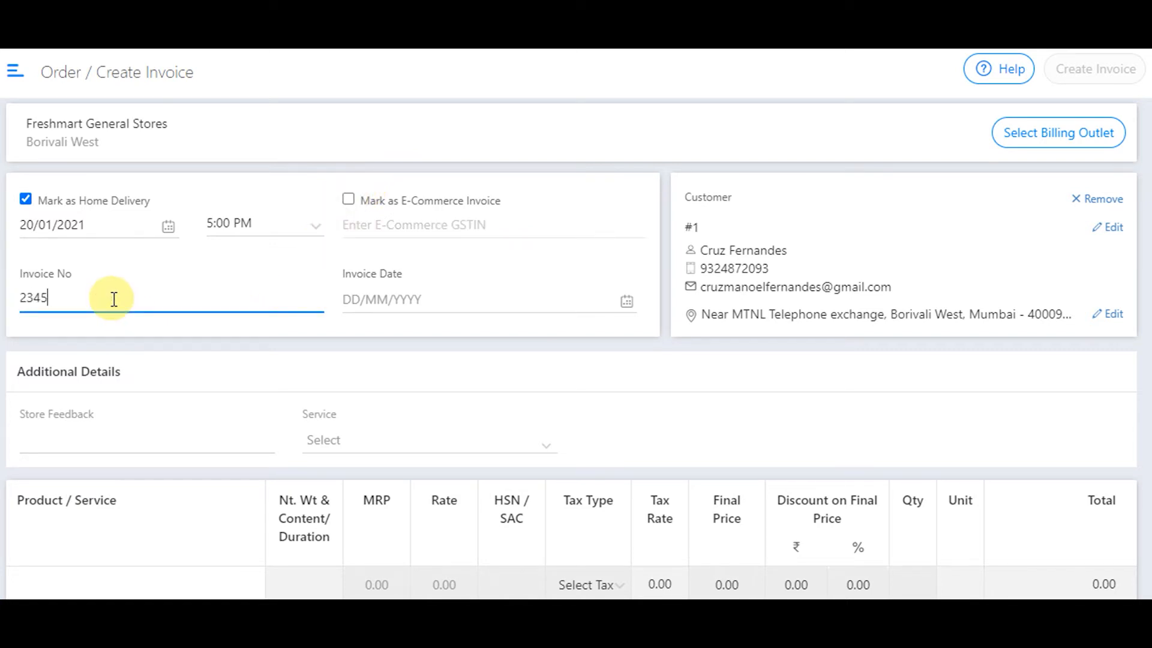
{"action": "type", "text": "5466"}
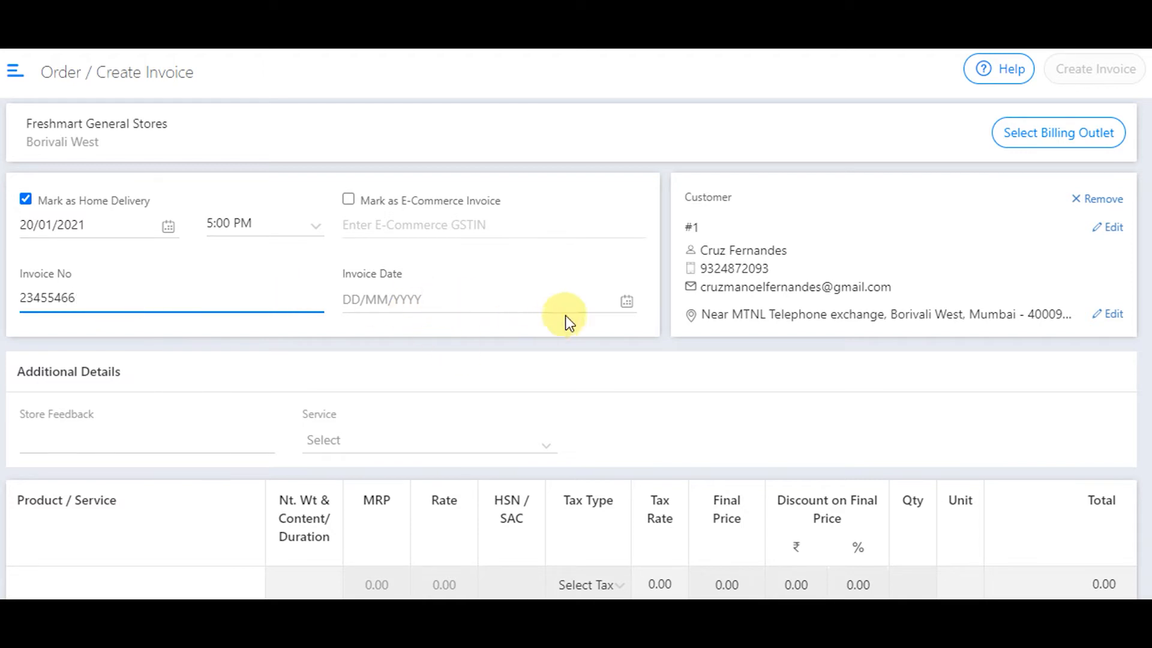
{"action": "left_click", "coordinate": [625, 303]}
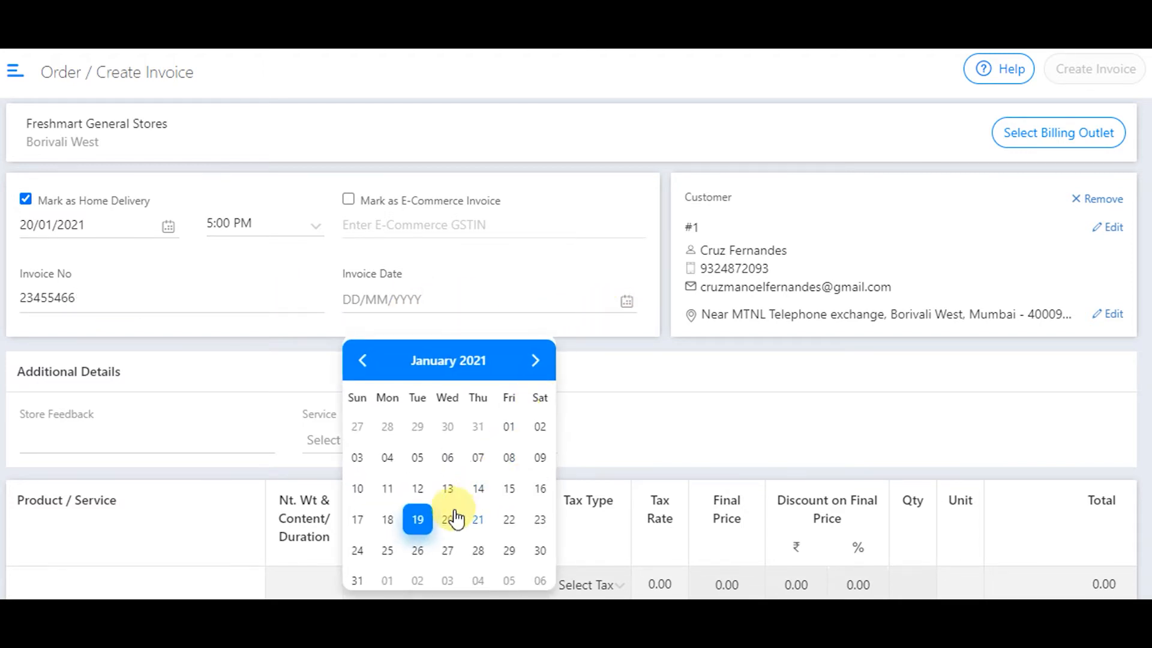
{"action": "left_click", "coordinate": [417, 519]}
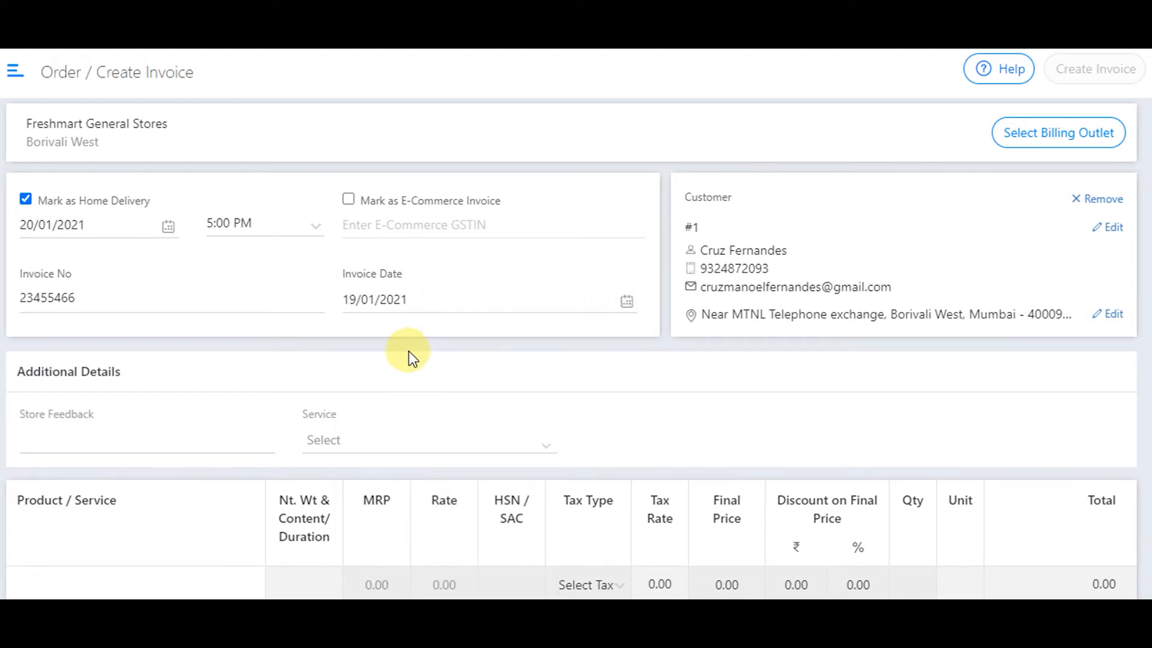
Add Cadbury Silk as the first product line of the invoice.
{"action": "scroll", "coordinate": [405, 354], "scroll_direction": "down", "scroll_amount": 2}
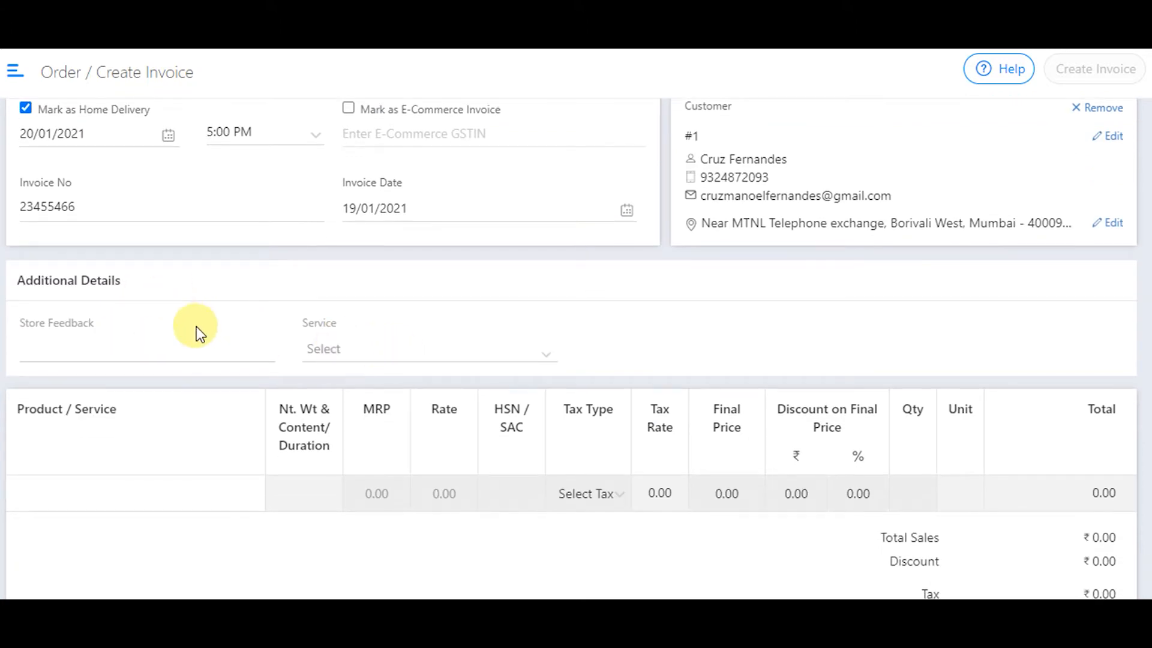
{"action": "scroll", "coordinate": [300, 329], "scroll_direction": "up", "scroll_amount": 2}
{"action": "scroll", "coordinate": [305, 369], "scroll_direction": "down", "scroll_amount": 4}
{"action": "scroll", "coordinate": [304, 371], "scroll_direction": "down", "scroll_amount": 2}
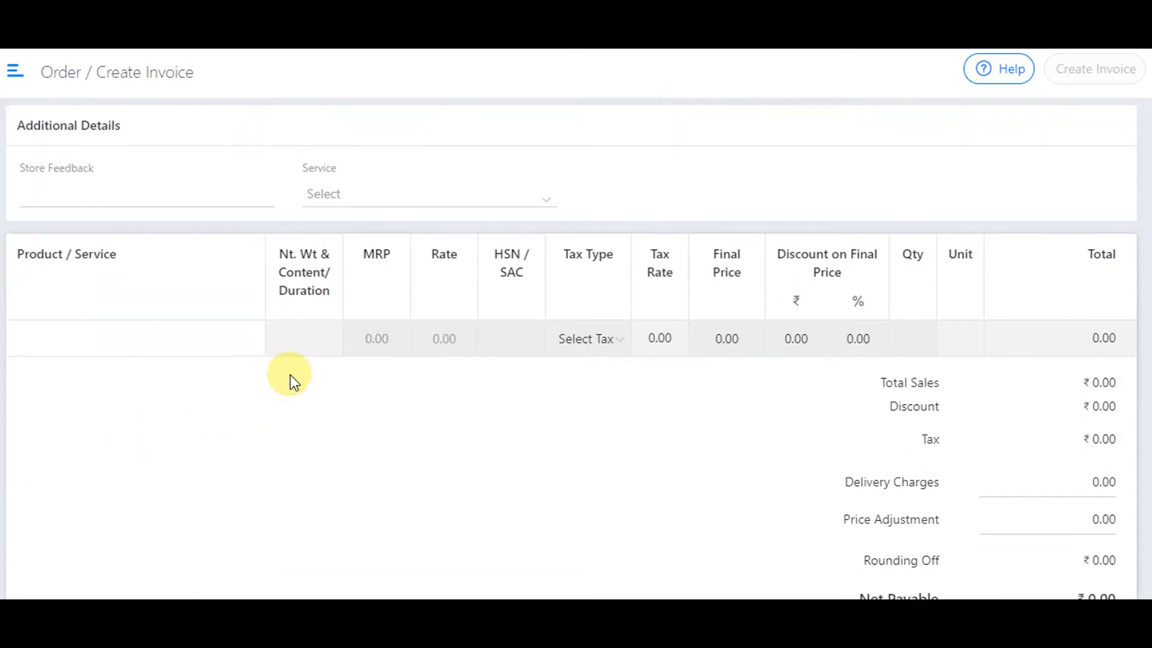
{"action": "left_click", "coordinate": [143, 322]}
{"action": "type", "text": "cadb"}
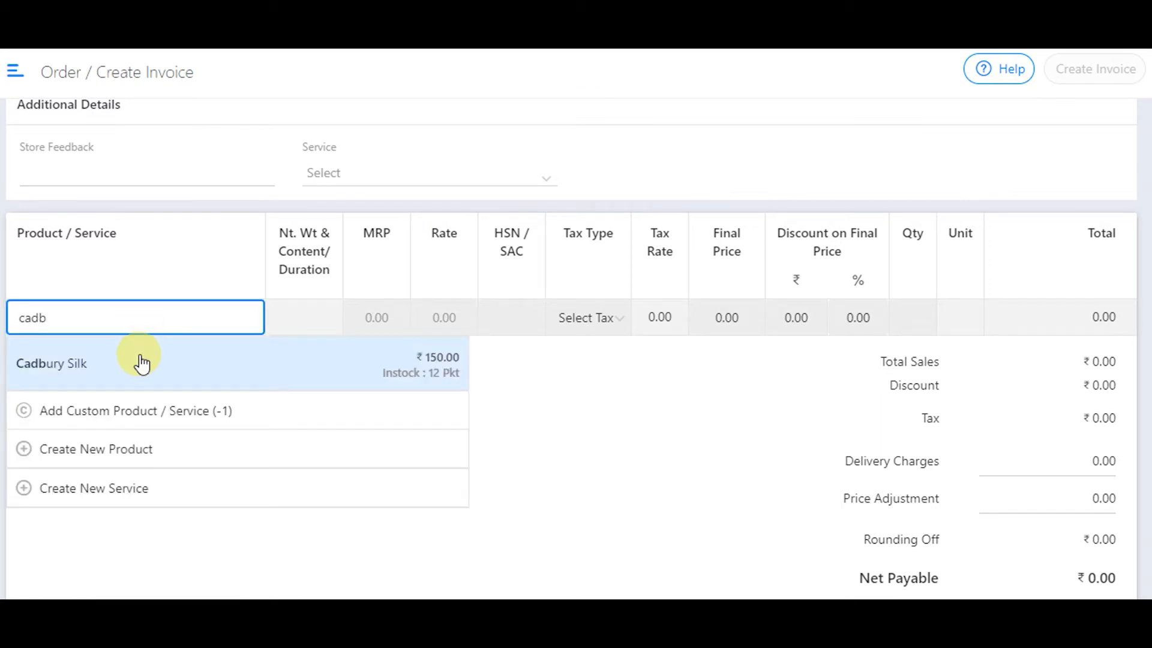
{"action": "left_click", "coordinate": [142, 363]}
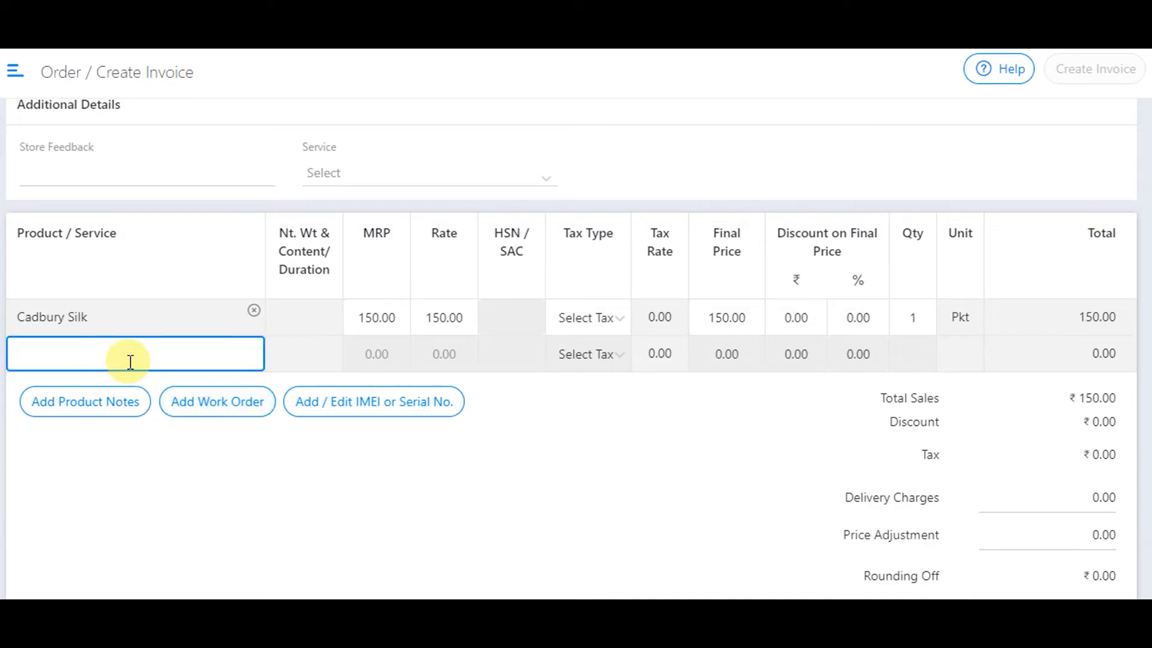
Add Oreo biscuits ( L - Coffee ) and Parle Hide & Seek - 120 gm as further product lines.
{"action": "type", "text": "oreo"}
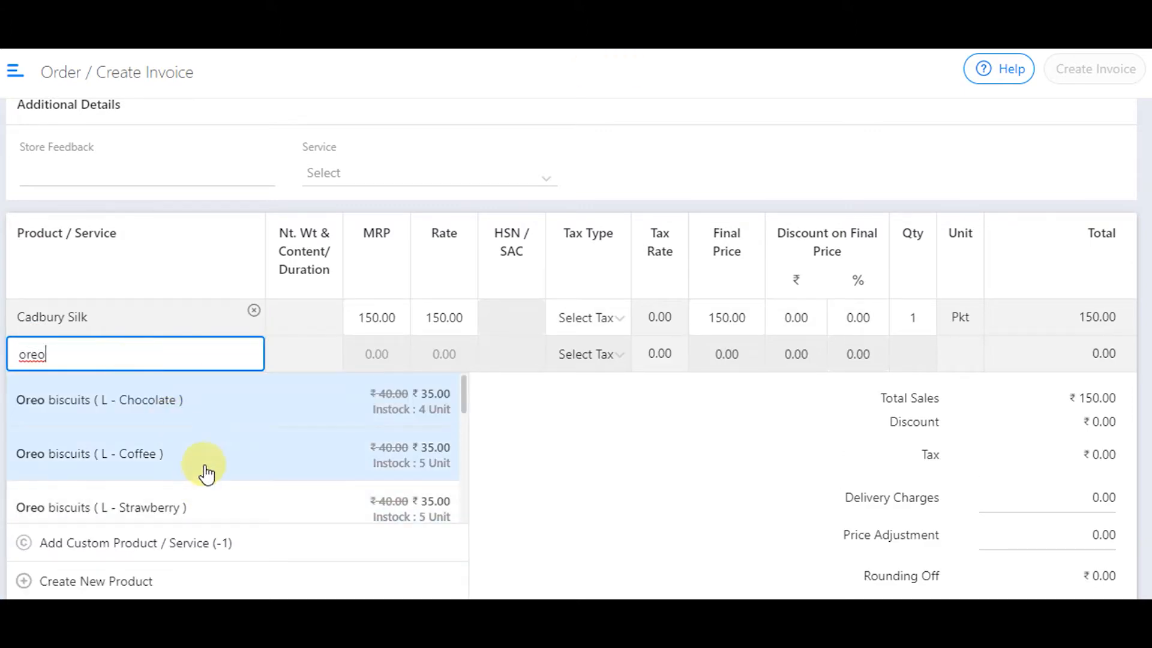
{"action": "left_click", "coordinate": [207, 470]}
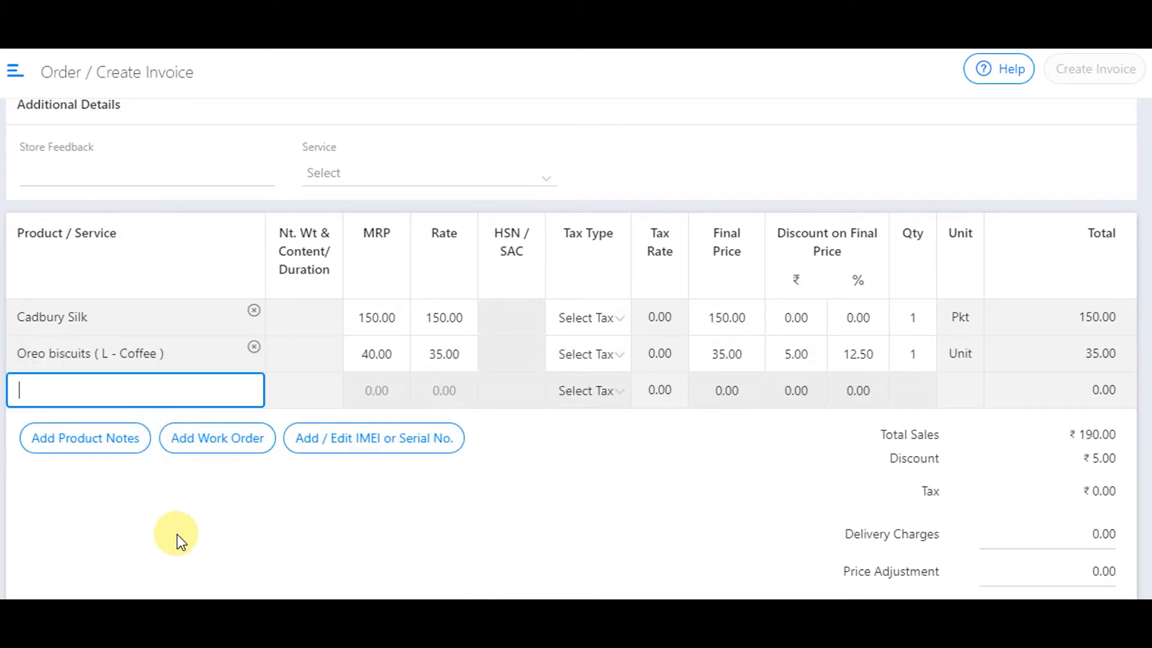
{"action": "type", "text": "parle"}
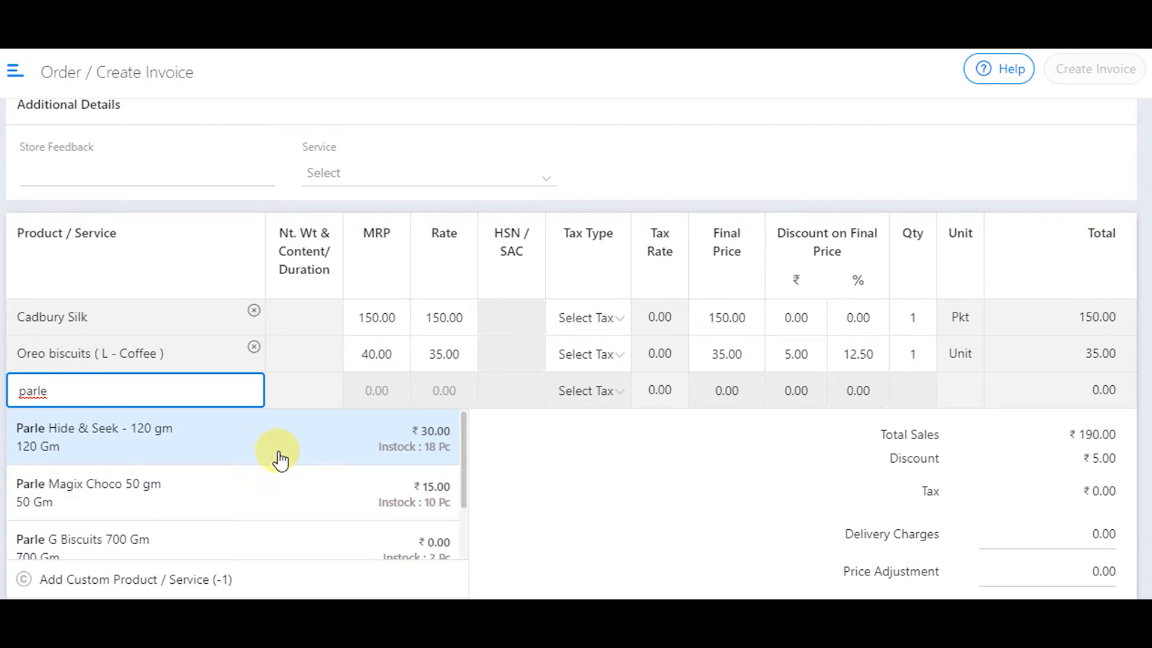
{"action": "left_click", "coordinate": [287, 448]}
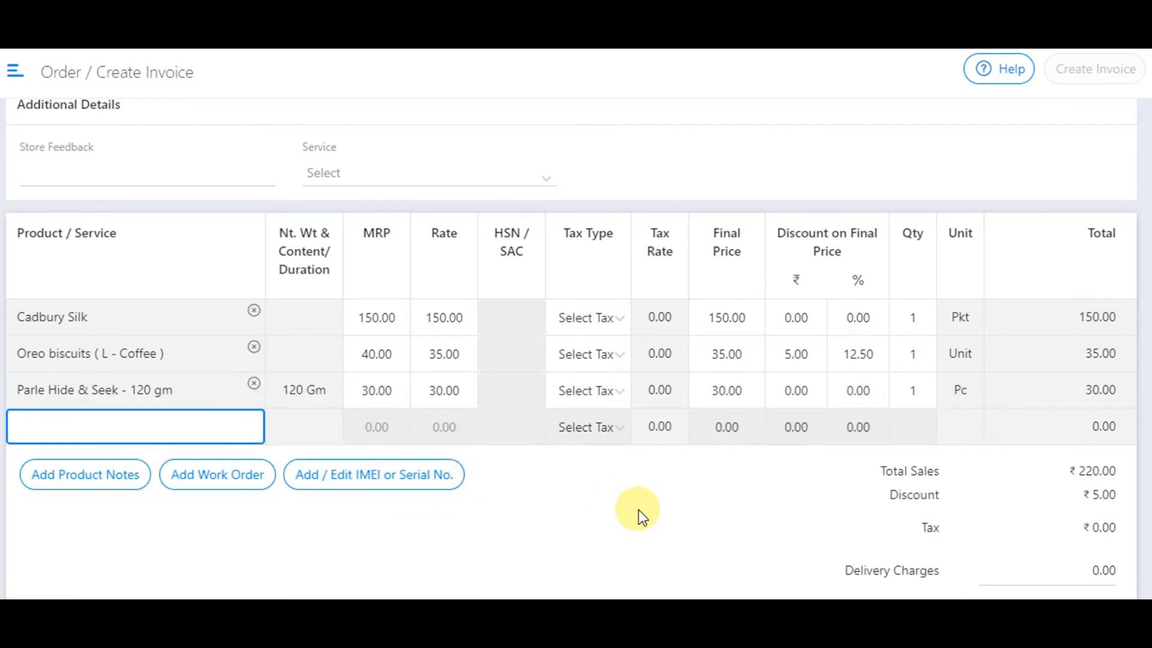
Set the quantity of Parle Hide & Seek - 120 gm to 4.
{"action": "left_click", "coordinate": [910, 391]}
{"action": "type", "text": "4"}
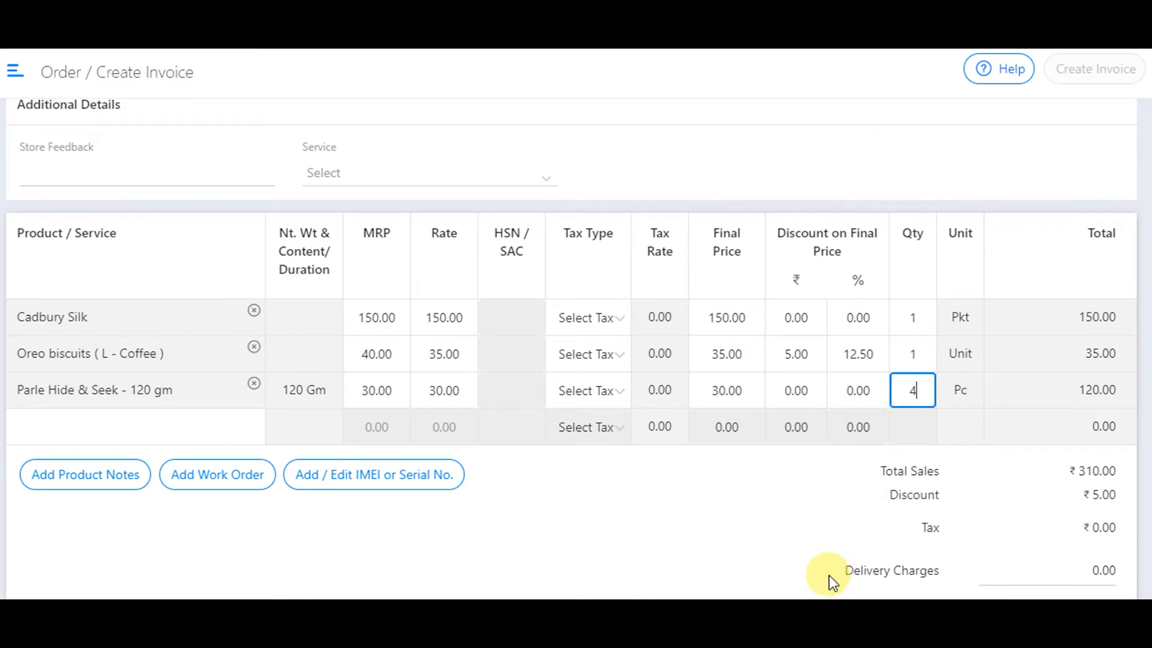
{"action": "left_click", "coordinate": [738, 535]}
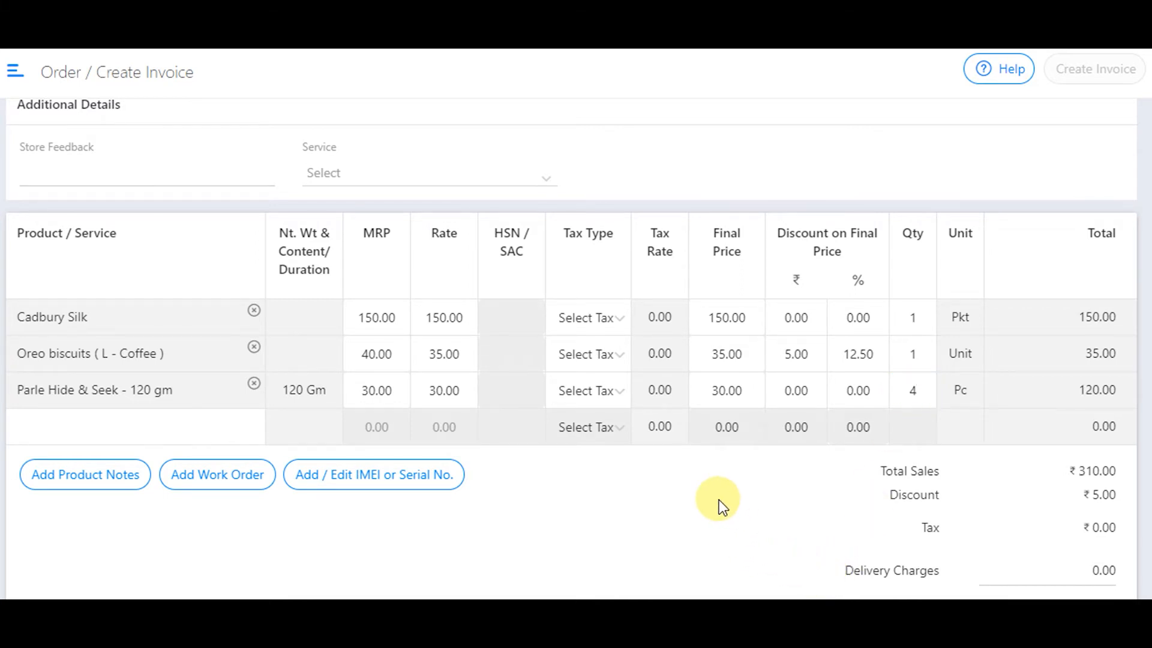
Review the invoice totals and the note fields for each product, closing the product notes without entering any.
{"action": "scroll", "coordinate": [720, 507], "scroll_direction": "down", "scroll_amount": 3}
{"action": "scroll", "coordinate": [720, 506], "scroll_direction": "up", "scroll_amount": 1}
{"action": "scroll", "coordinate": [718, 499], "scroll_direction": "up", "scroll_amount": 1}
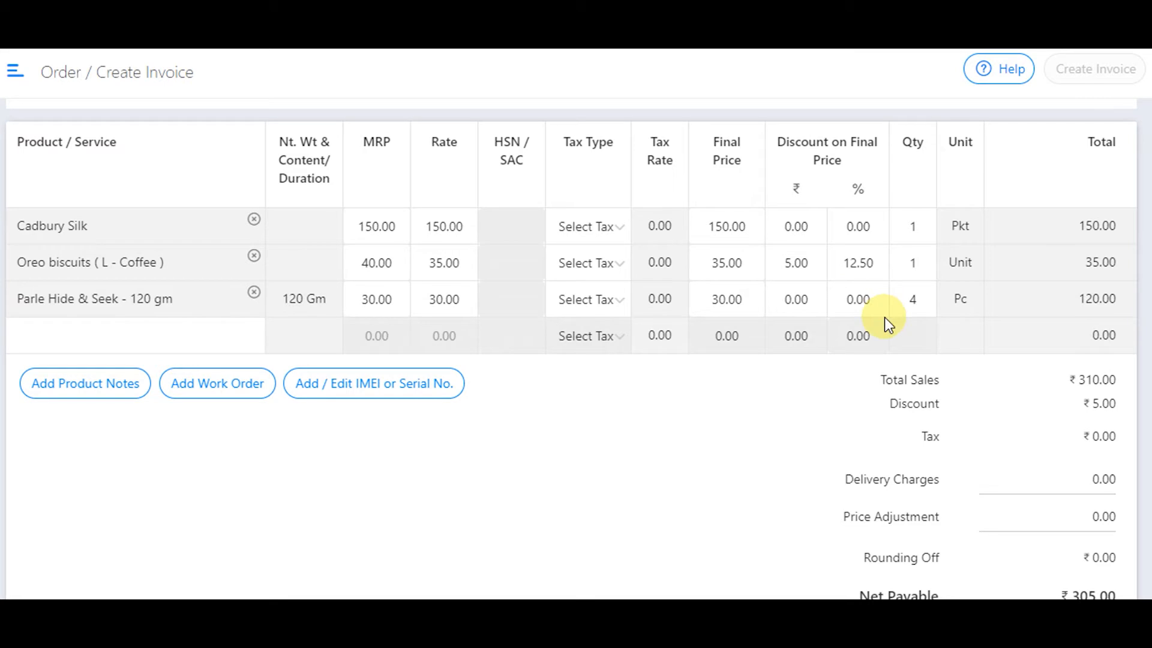
{"action": "scroll", "coordinate": [891, 359], "scroll_direction": "down", "scroll_amount": 1}
{"action": "scroll", "coordinate": [894, 379], "scroll_direction": "down", "scroll_amount": 1}
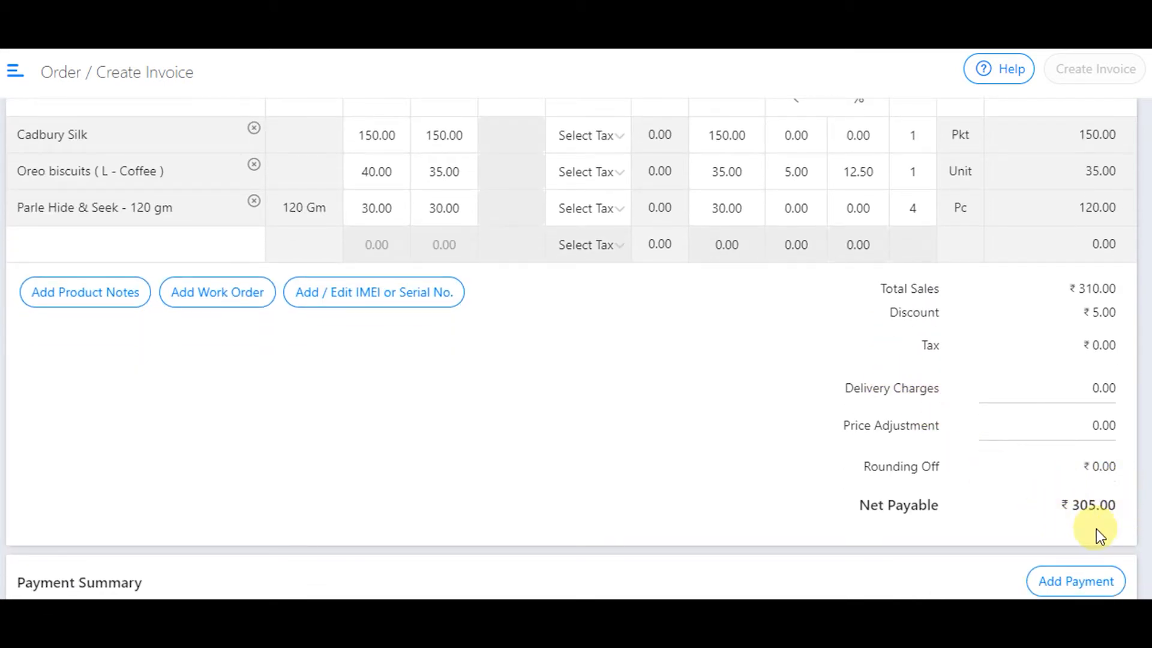
{"action": "scroll", "coordinate": [649, 456], "scroll_direction": "up", "scroll_amount": 2}
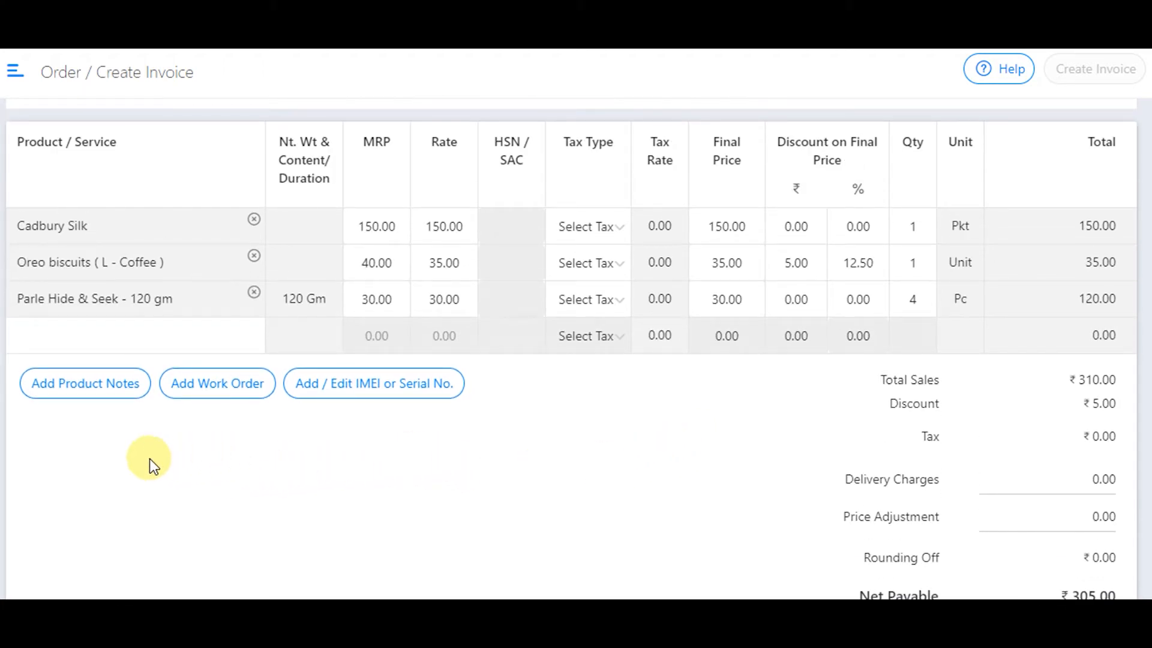
{"action": "left_click", "coordinate": [91, 383]}
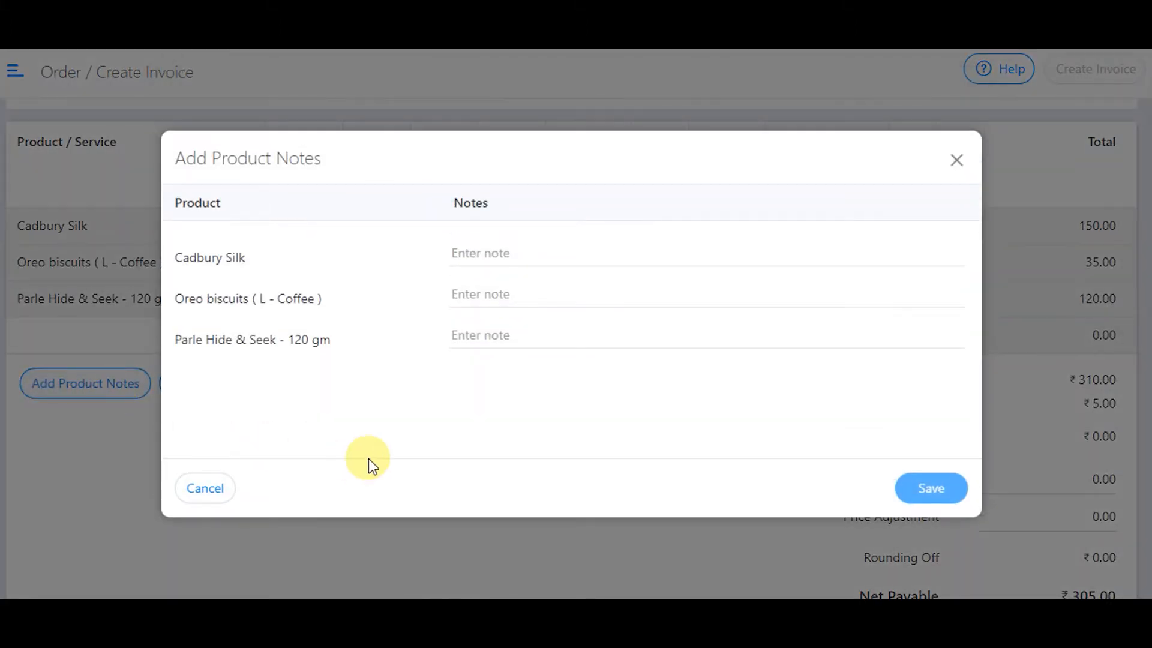
{"action": "left_click", "coordinate": [513, 252]}
{"action": "left_click", "coordinate": [514, 289]}
{"action": "left_click", "coordinate": [499, 330]}
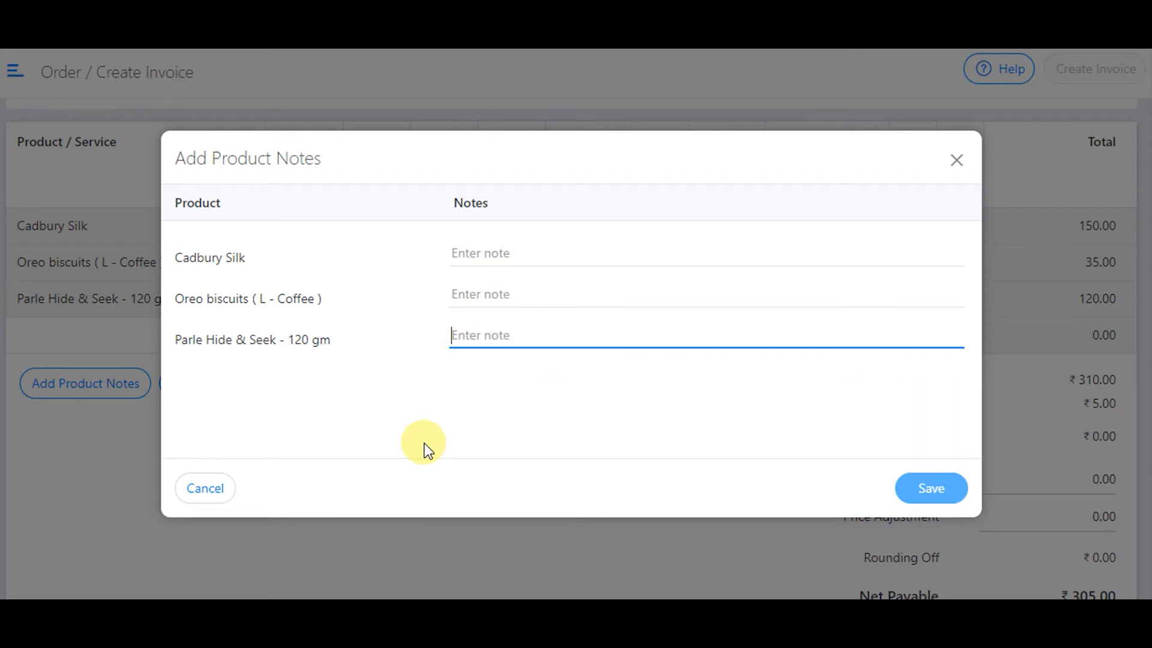
{"action": "left_click", "coordinate": [948, 165]}
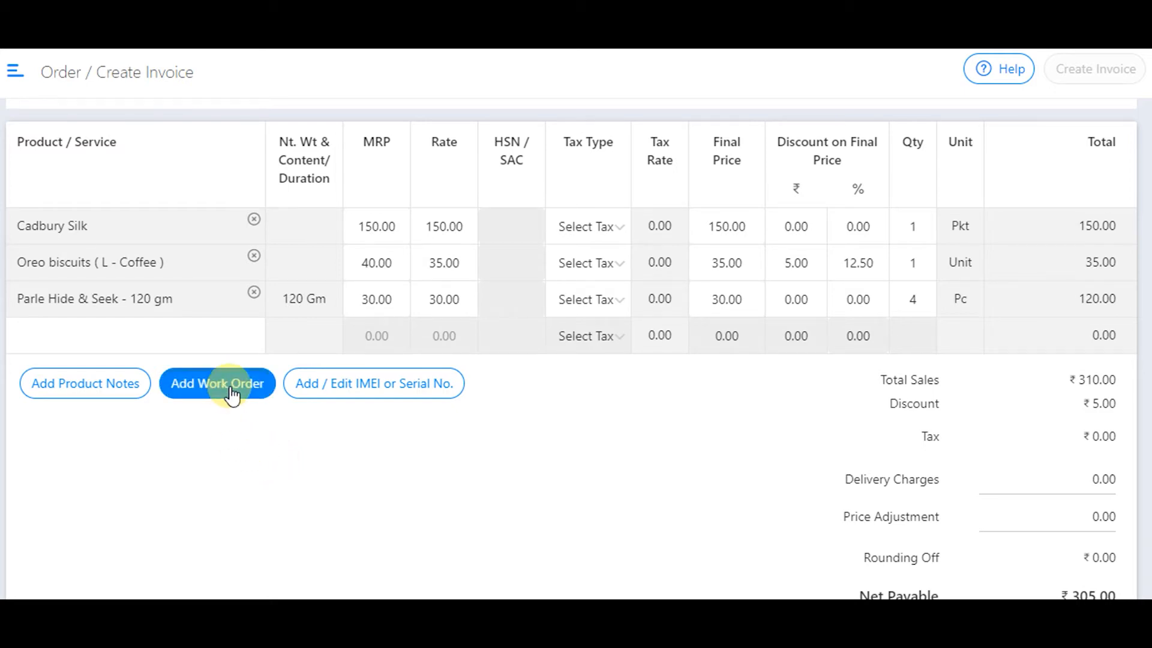
Start a work order for this invoice with work completion on 20/01/2021 at 10:00 PM.
{"action": "left_click", "coordinate": [233, 394]}
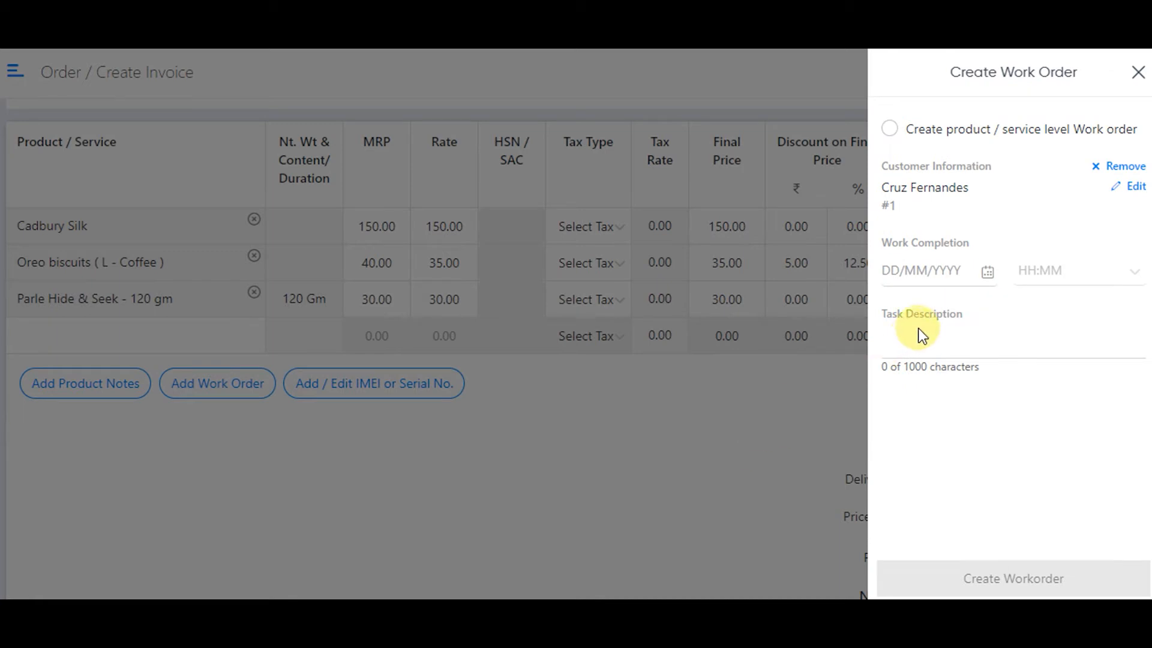
{"action": "left_click", "coordinate": [987, 275]}
{"action": "left_click", "coordinate": [983, 466]}
{"action": "left_click", "coordinate": [1115, 273]}
{"action": "scroll", "coordinate": [1071, 360], "scroll_direction": "down", "scroll_amount": 5}
{"action": "left_click", "coordinate": [1071, 384]}
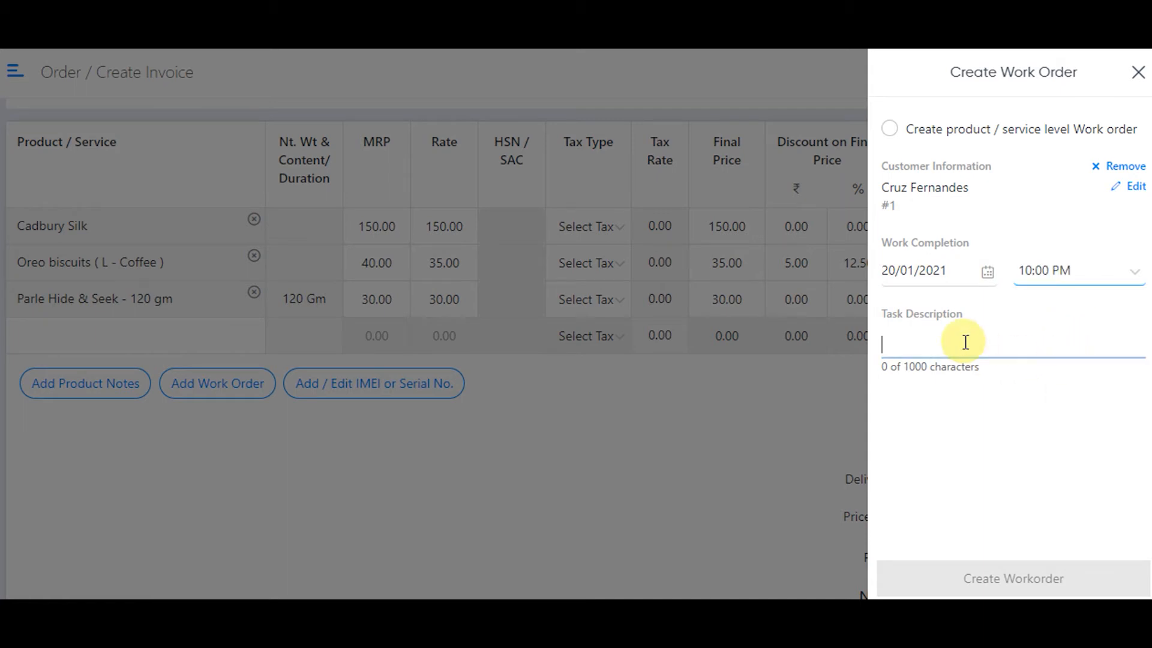
Enter the task description "Bring a detailed receipt upon arrival" and create the work order.
{"action": "left_click", "coordinate": [964, 340]}
{"action": "type", "text": "Brinm"}
{"action": "key", "text": "BackSpace"}
{"action": "type", "text": "g a de"}
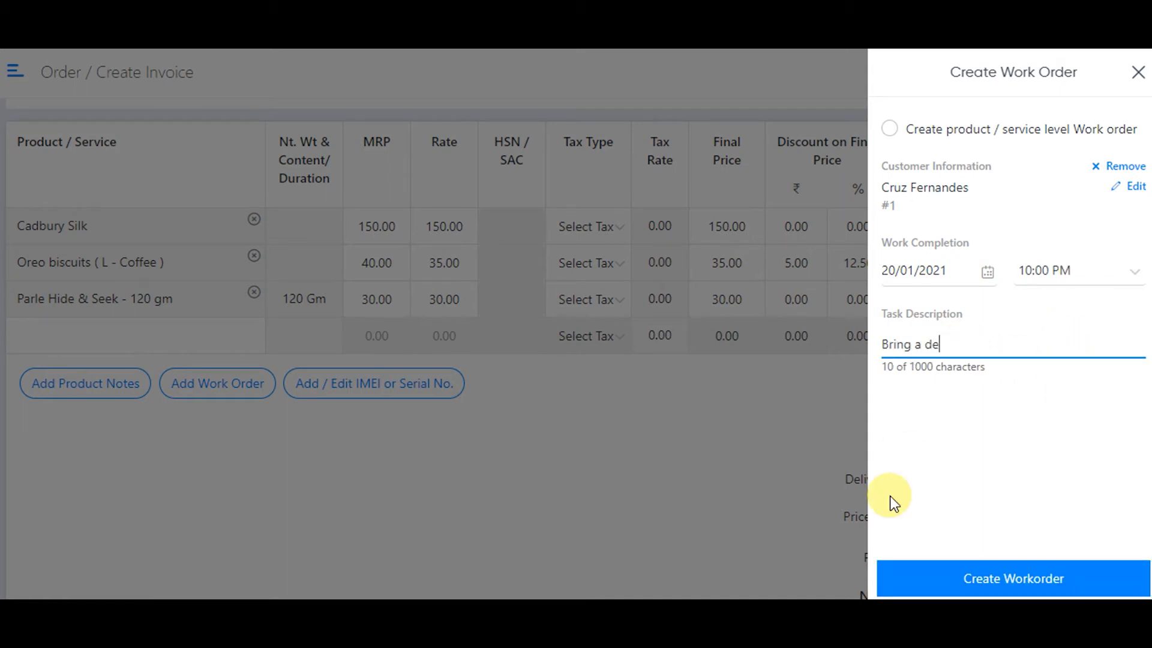
{"action": "type", "text": "tailed receipt upon arrival"}
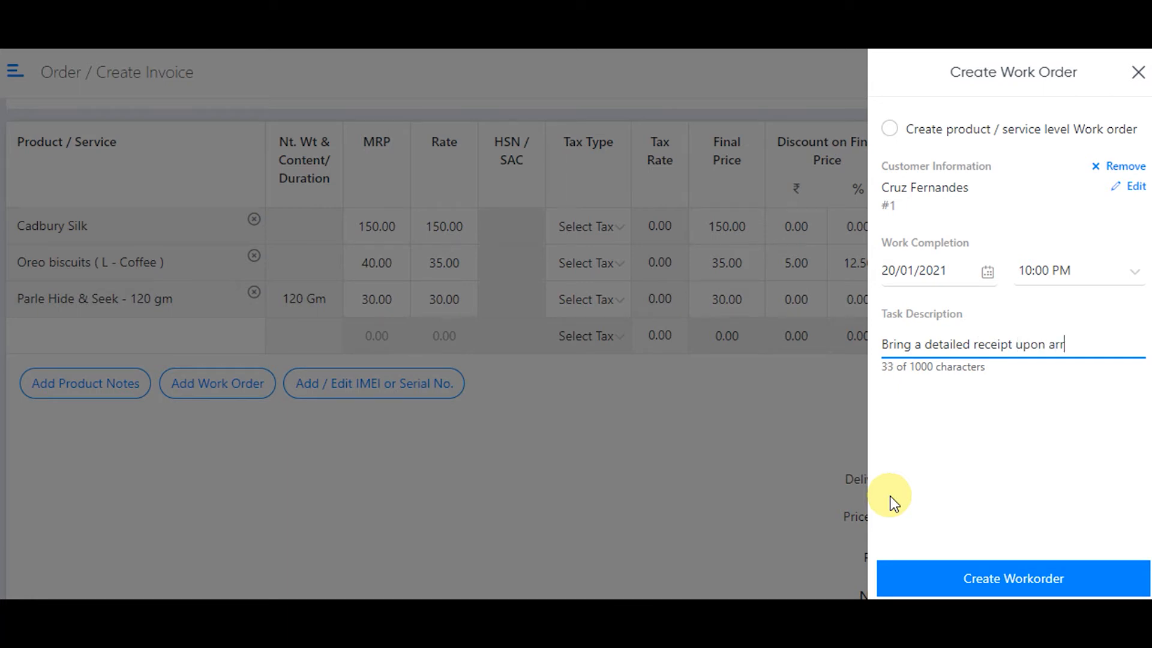
{"action": "left_click", "coordinate": [1006, 469]}
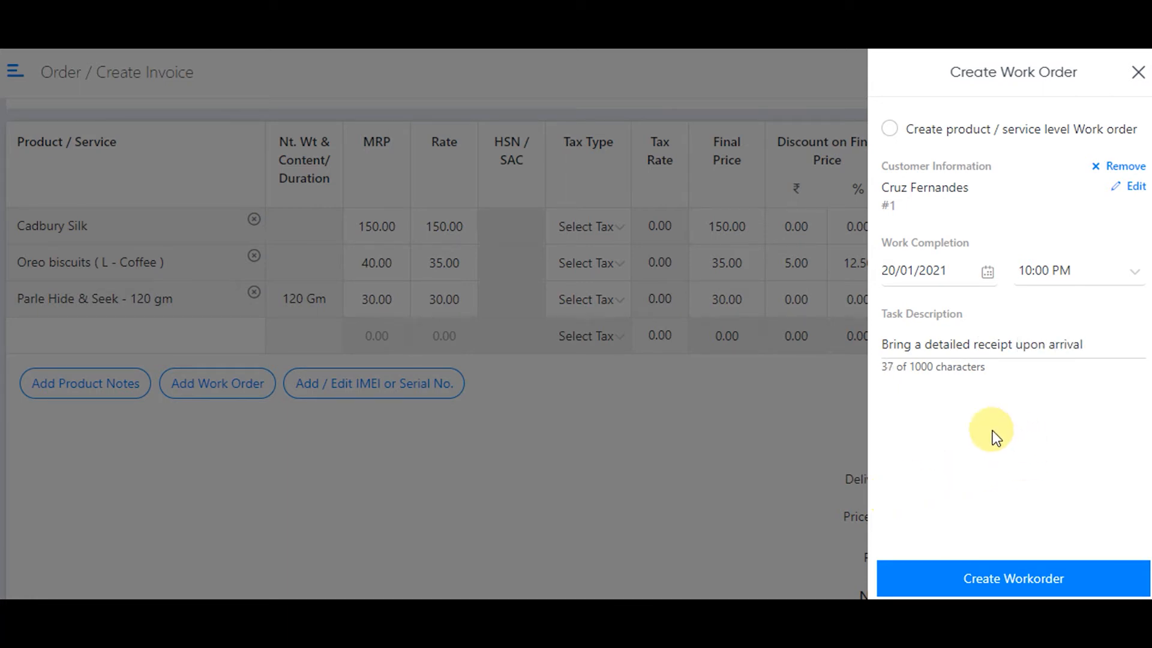
{"action": "left_click", "coordinate": [1040, 580]}
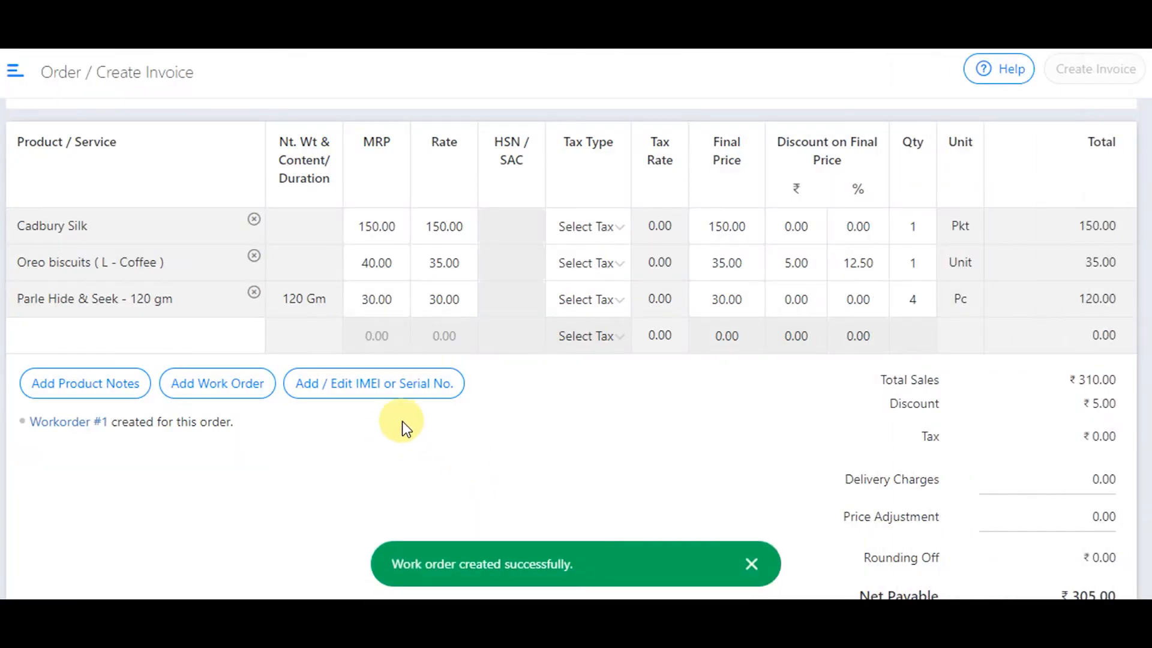
View the IMEI / Serial No. fields for the invoice's products and close them without entering any numbers.
{"action": "scroll", "coordinate": [503, 383], "scroll_direction": "down", "scroll_amount": 2}
{"action": "scroll", "coordinate": [462, 383], "scroll_direction": "up", "scroll_amount": 2}
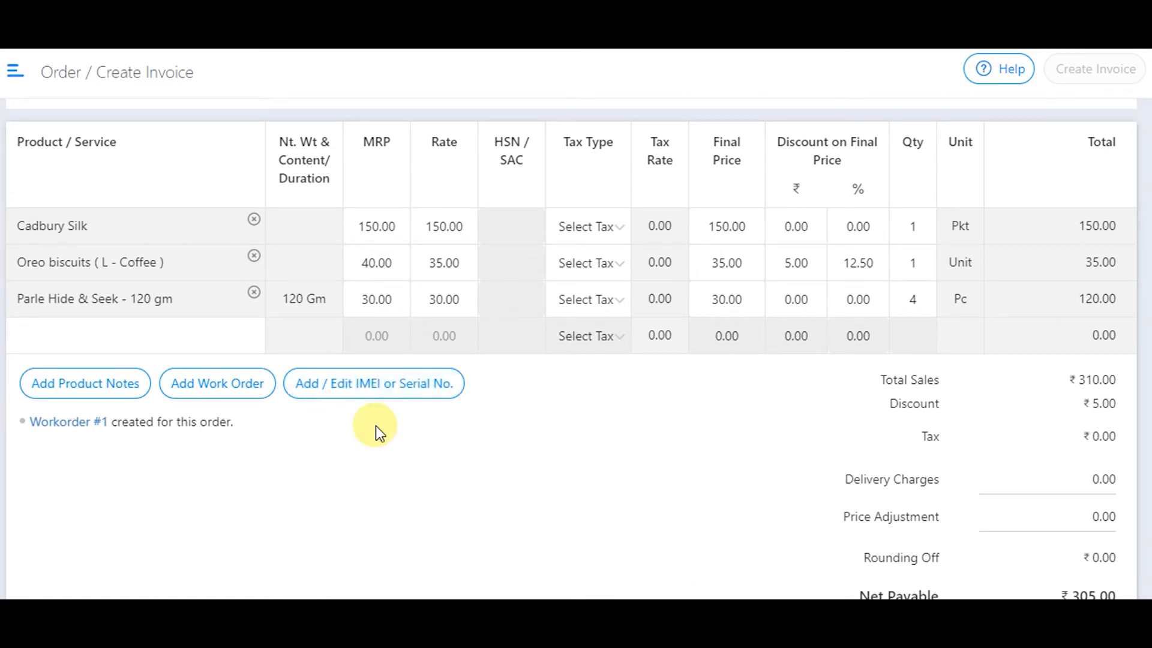
{"action": "left_click", "coordinate": [408, 384]}
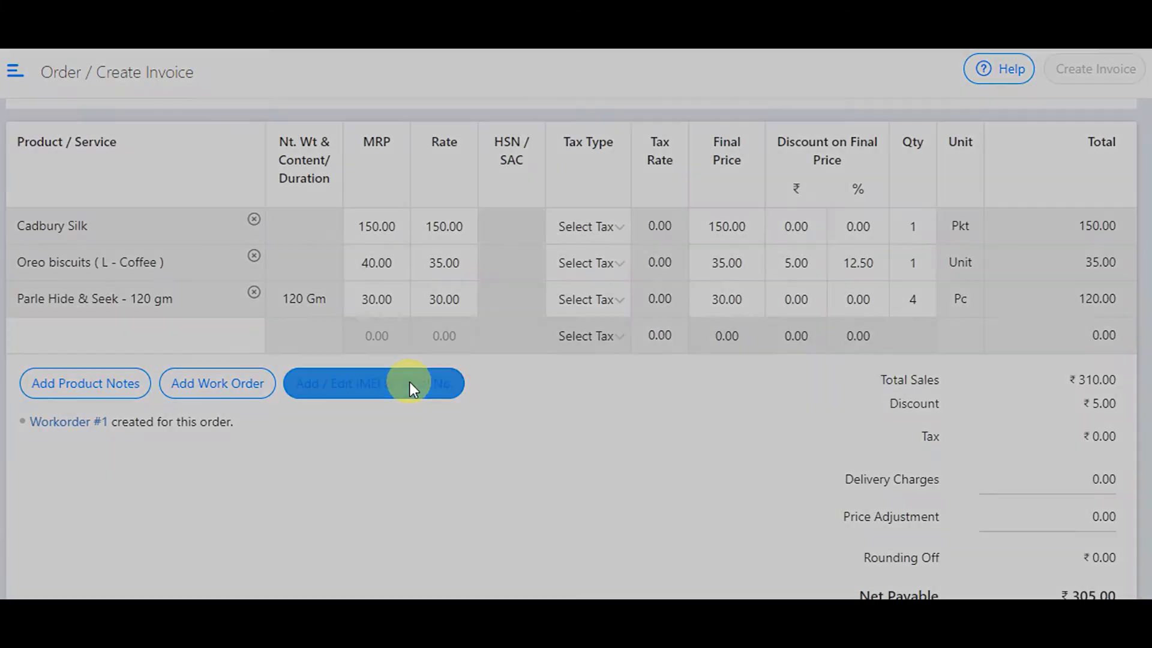
{"action": "left_click", "coordinate": [558, 268]}
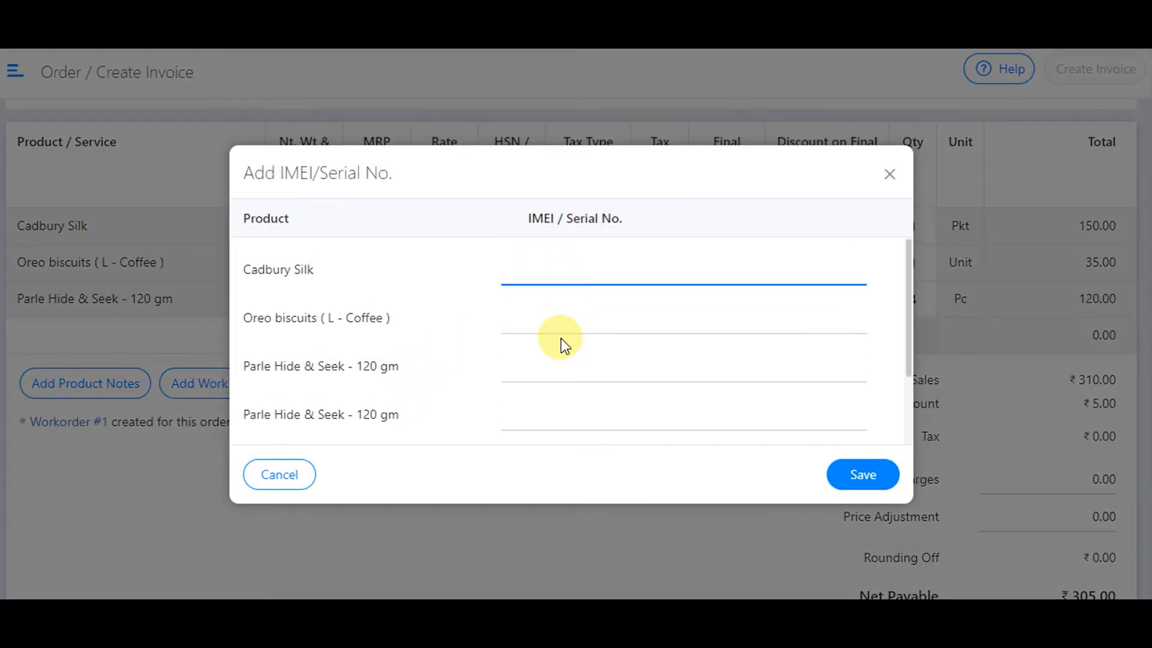
{"action": "left_click", "coordinate": [570, 323]}
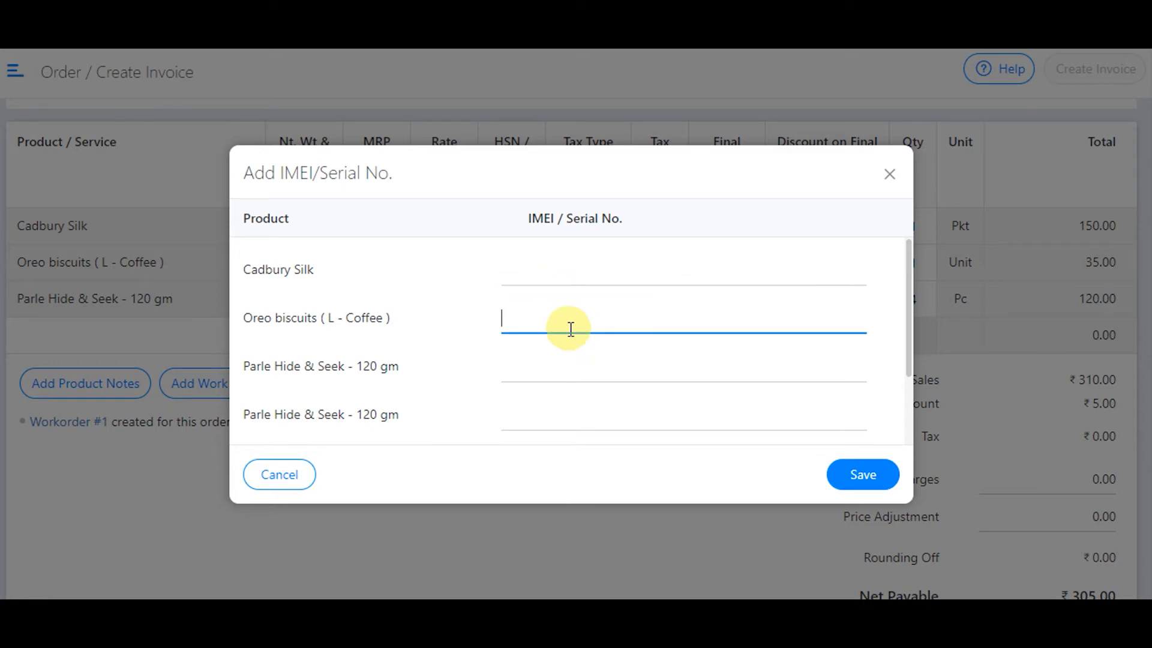
{"action": "left_click", "coordinate": [558, 362]}
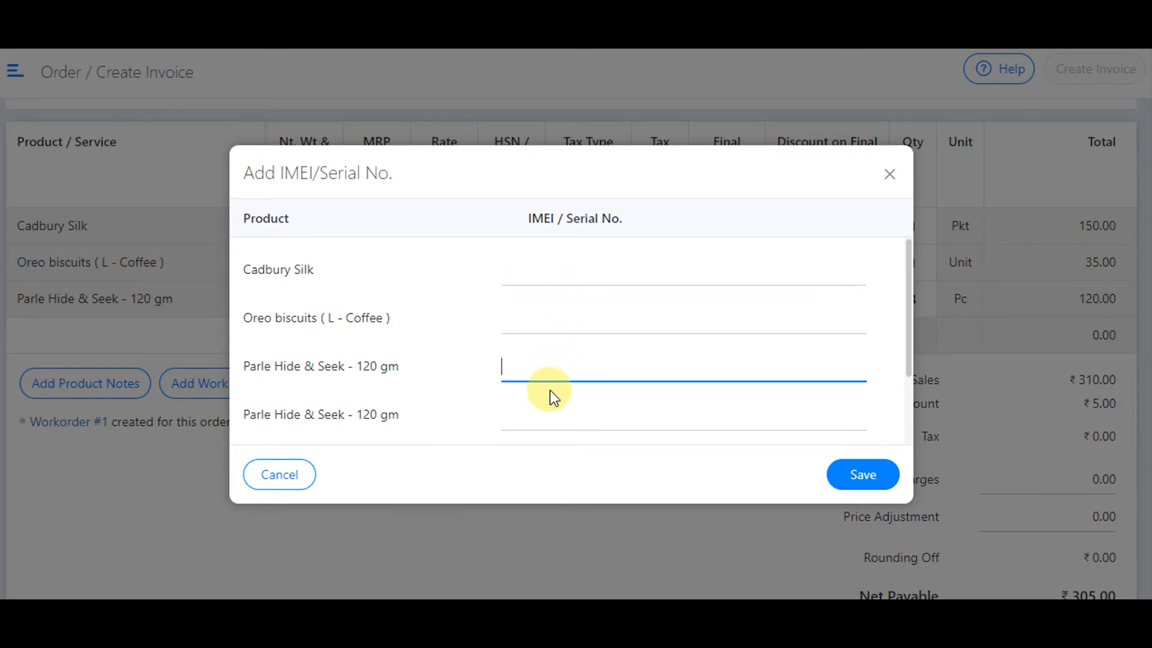
{"action": "left_click", "coordinate": [889, 176]}
Start a new payment for the invoice with Cash as the mode of payment.
{"action": "scroll", "coordinate": [668, 410], "scroll_direction": "down", "scroll_amount": 3}
{"action": "scroll", "coordinate": [689, 312], "scroll_direction": "up", "scroll_amount": 2}
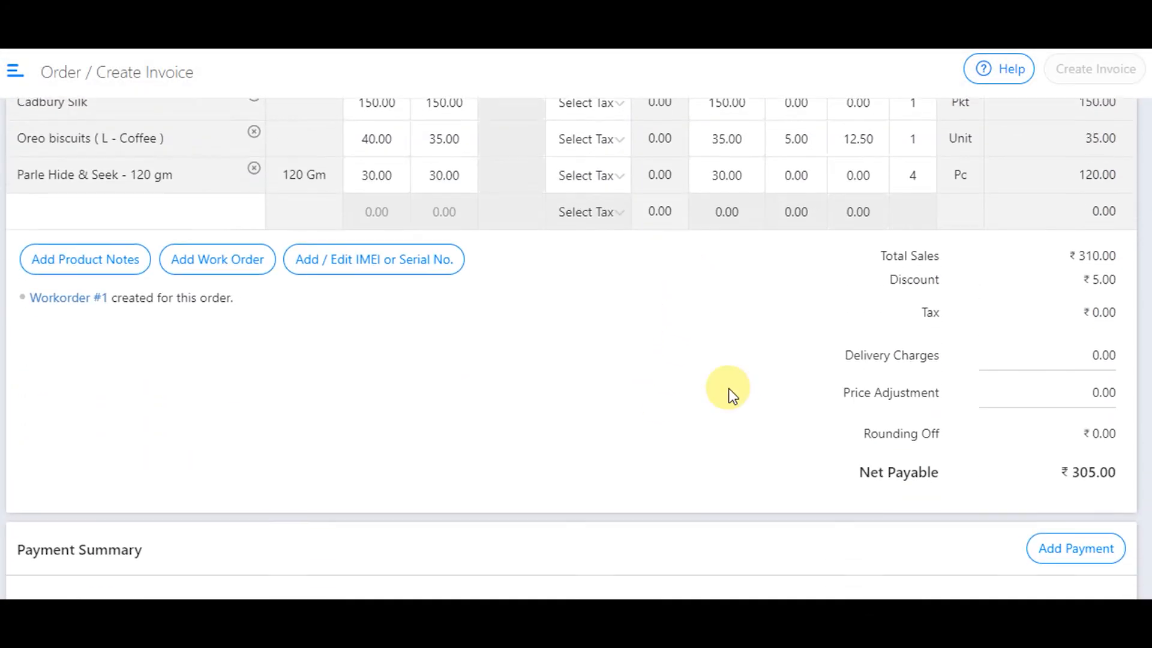
{"action": "scroll", "coordinate": [733, 393], "scroll_direction": "down", "scroll_amount": 3}
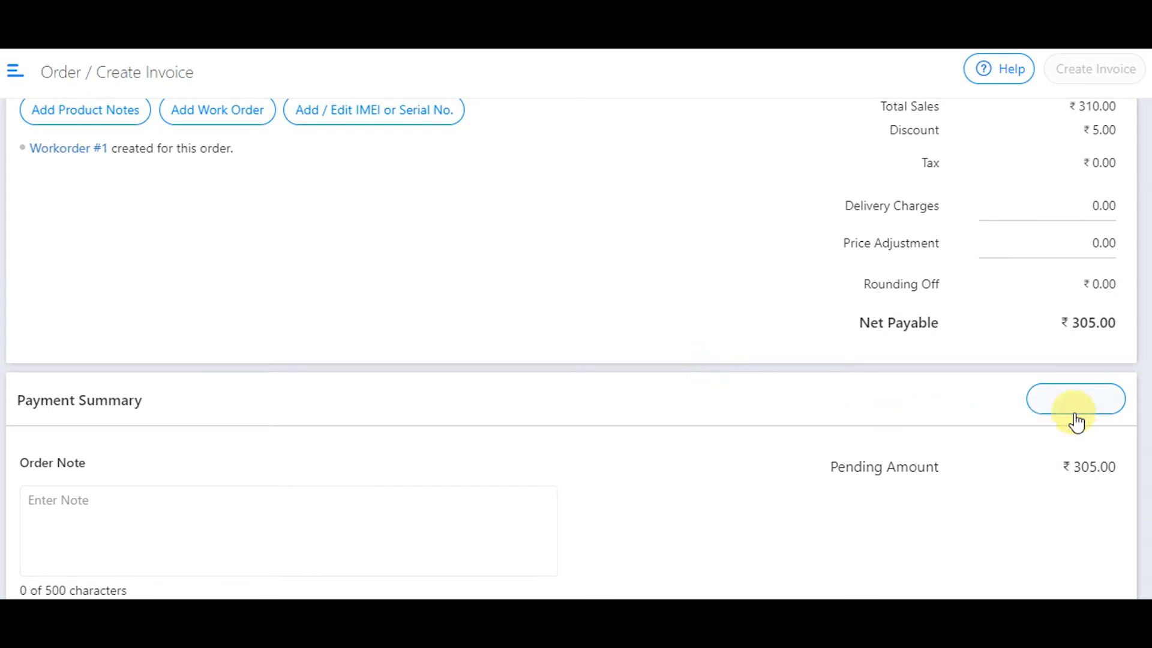
{"action": "left_click", "coordinate": [1106, 407]}
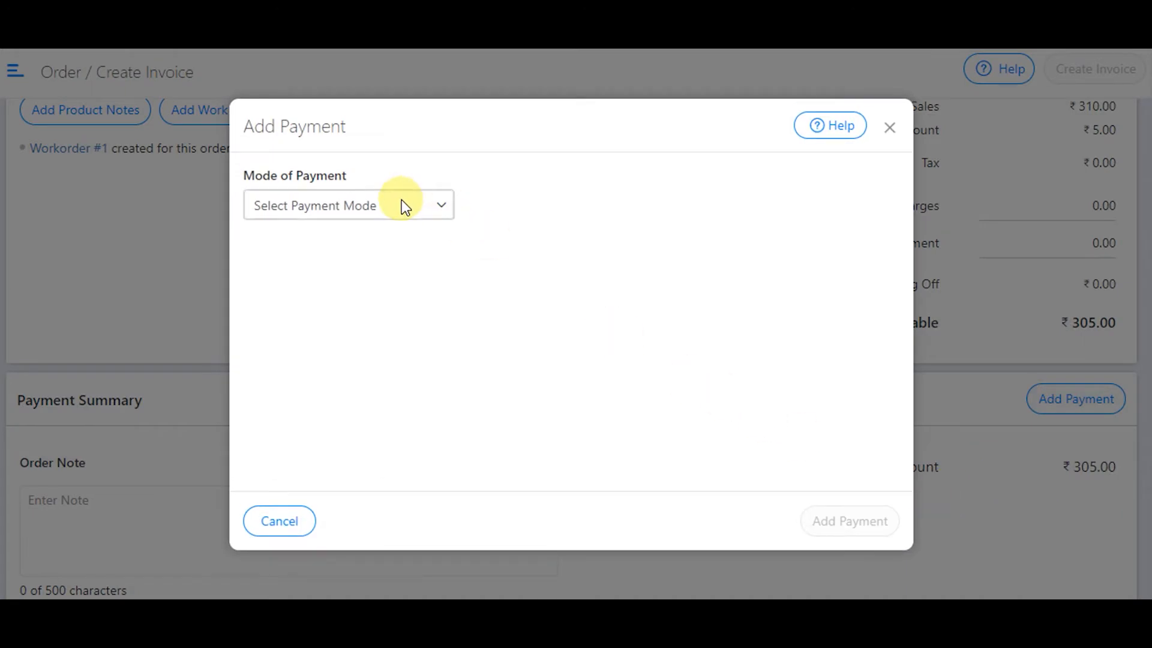
{"action": "left_click", "coordinate": [401, 204]}
{"action": "left_click", "coordinate": [295, 250]}
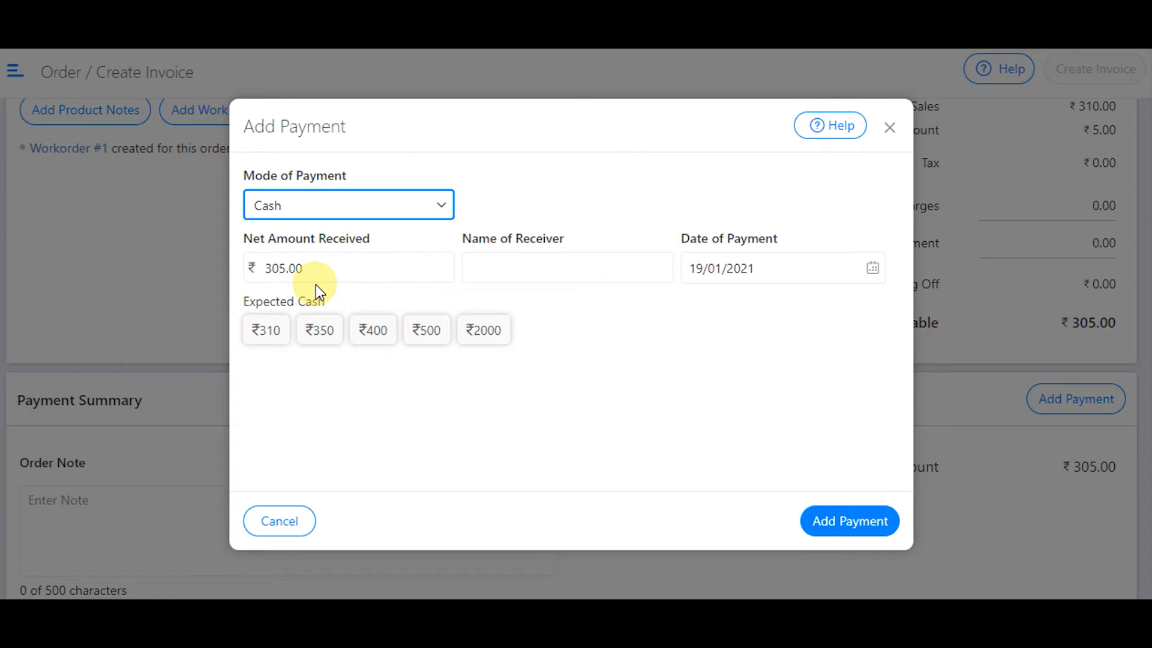
Set the net amount received to 400.00 and add the cash payment to the invoice.
{"action": "left_click", "coordinate": [314, 267]}
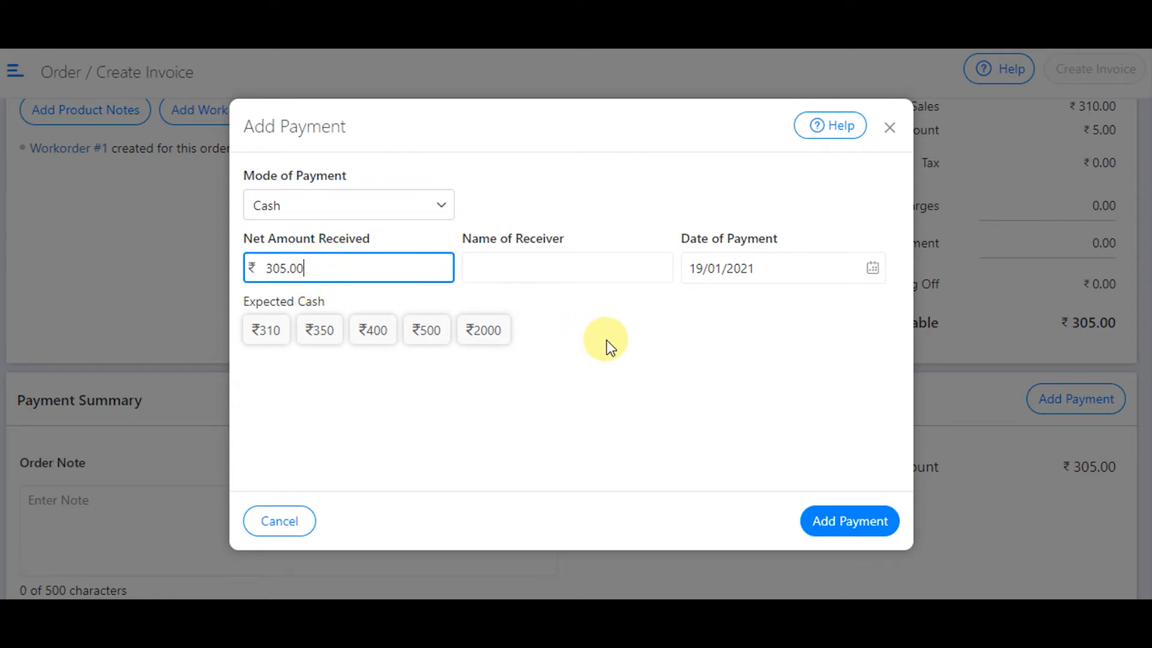
{"action": "key", "text": "BackSpace"}
{"action": "key", "text": "BackSpace"}
{"action": "key", "text": "BackSpace"}
{"action": "key", "text": "BackSpace"}
{"action": "key", "text": "BackSpace"}
{"action": "key", "text": "BackSpace"}
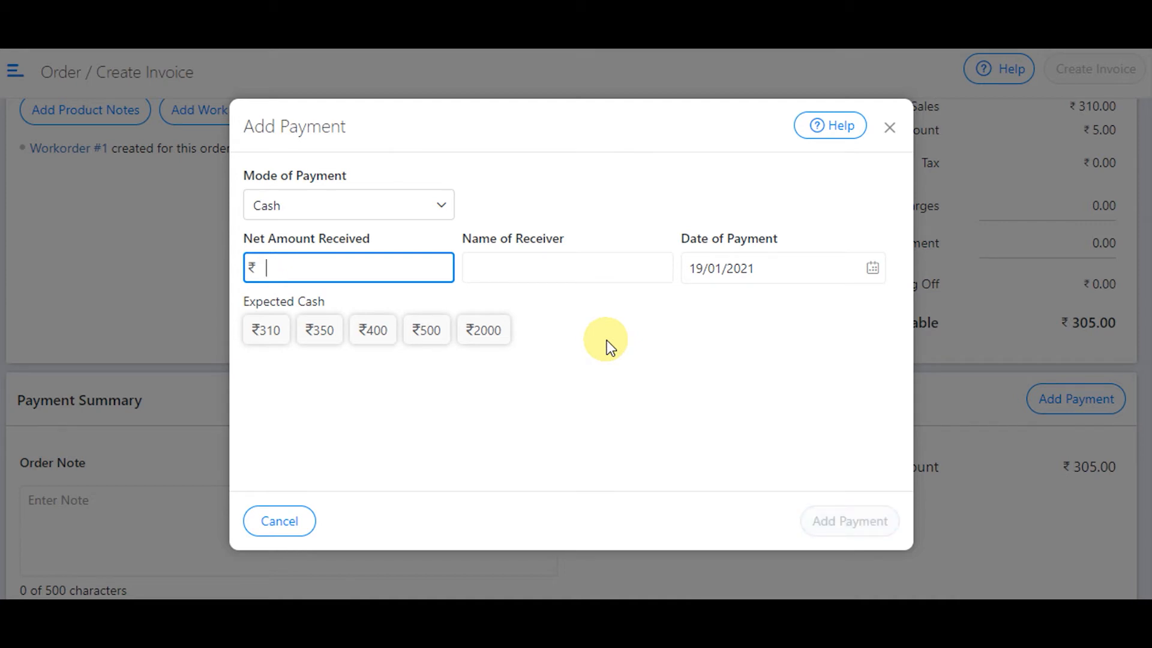
{"action": "type", "text": "4"}
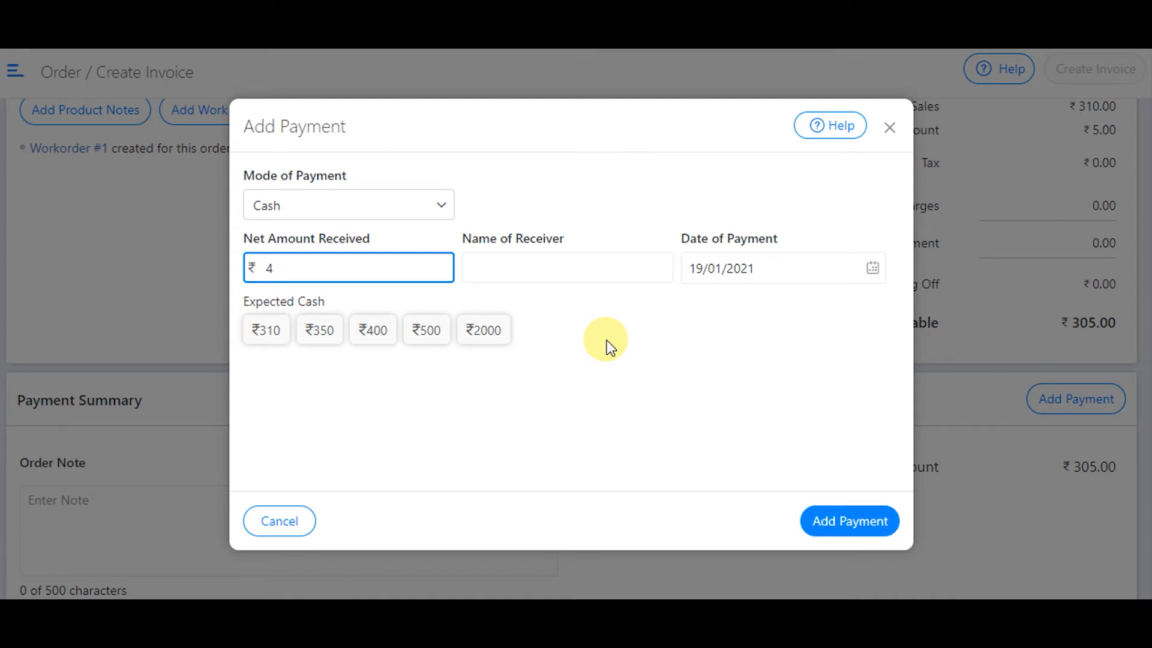
{"action": "type", "text": "00.00"}
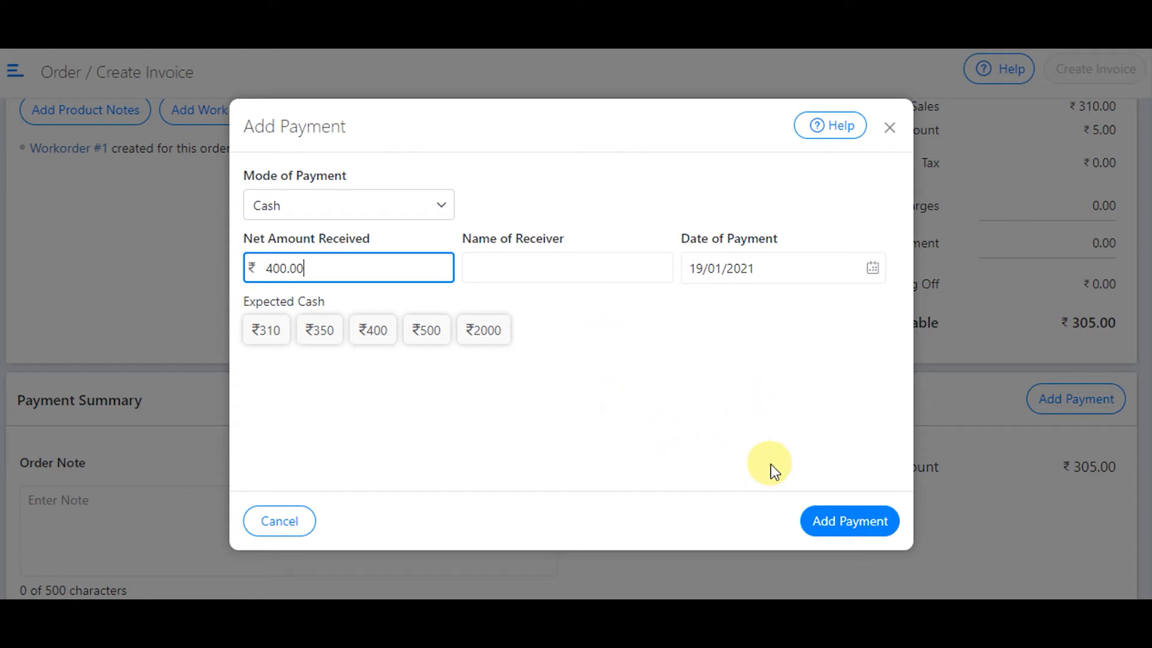
{"action": "left_click", "coordinate": [859, 522]}
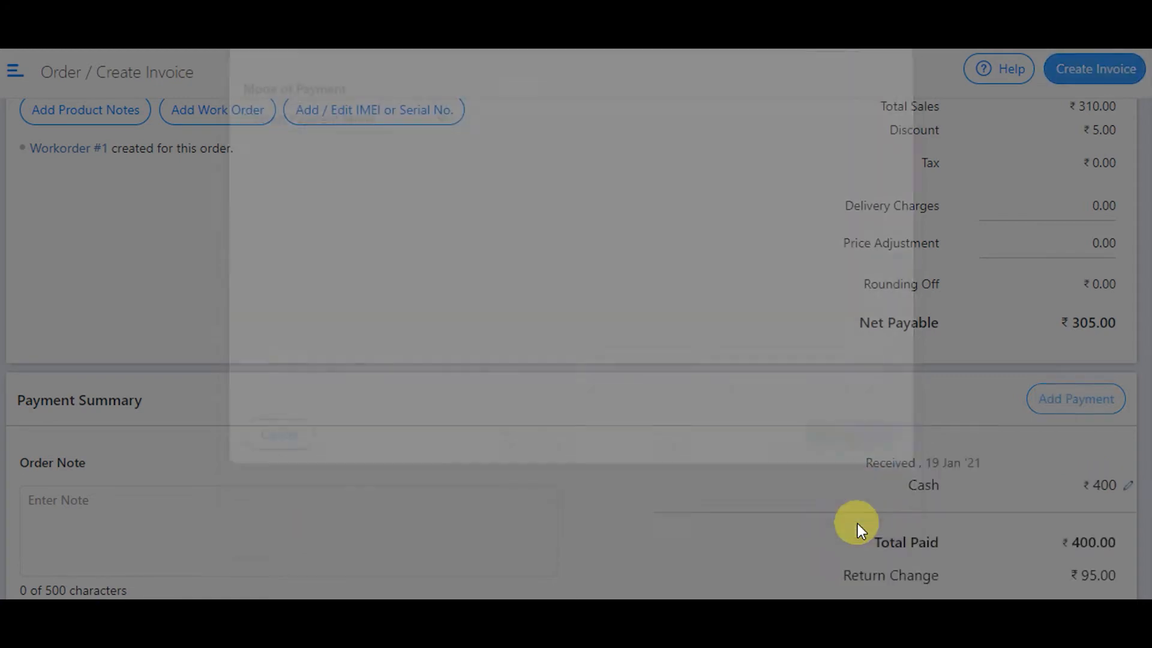
Edit the recorded cash payment, setting the net amount received to 200.00, and save it.
{"action": "scroll", "coordinate": [821, 498], "scroll_direction": "down", "scroll_amount": 1}
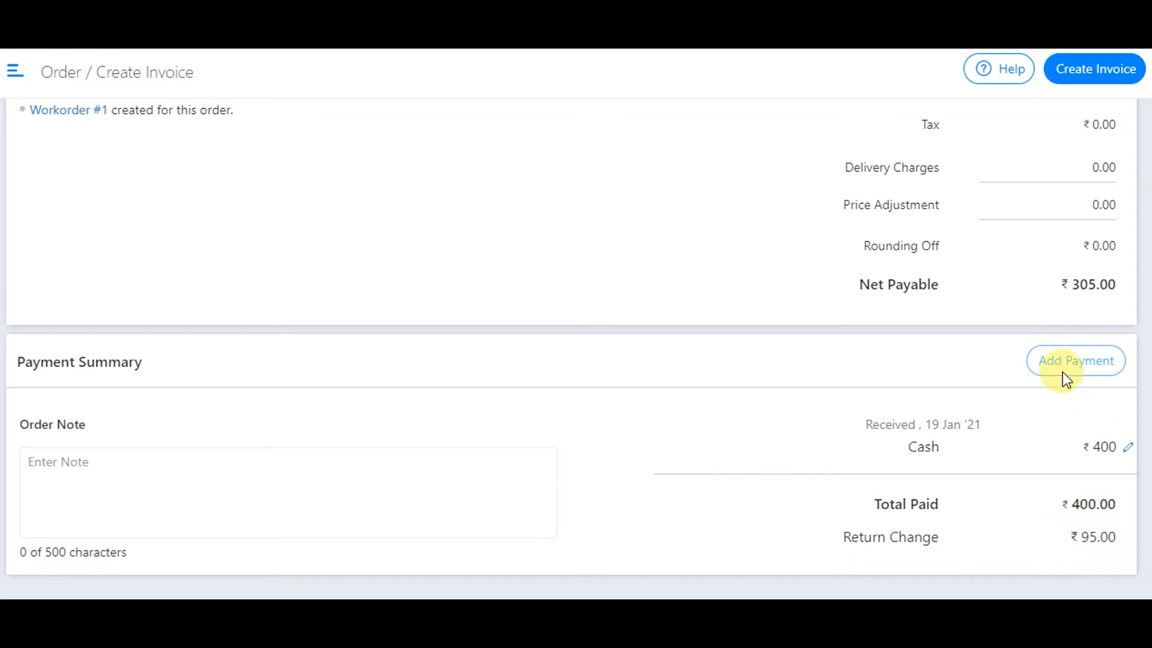
{"action": "left_click", "coordinate": [1128, 449]}
{"action": "left_click", "coordinate": [322, 266]}
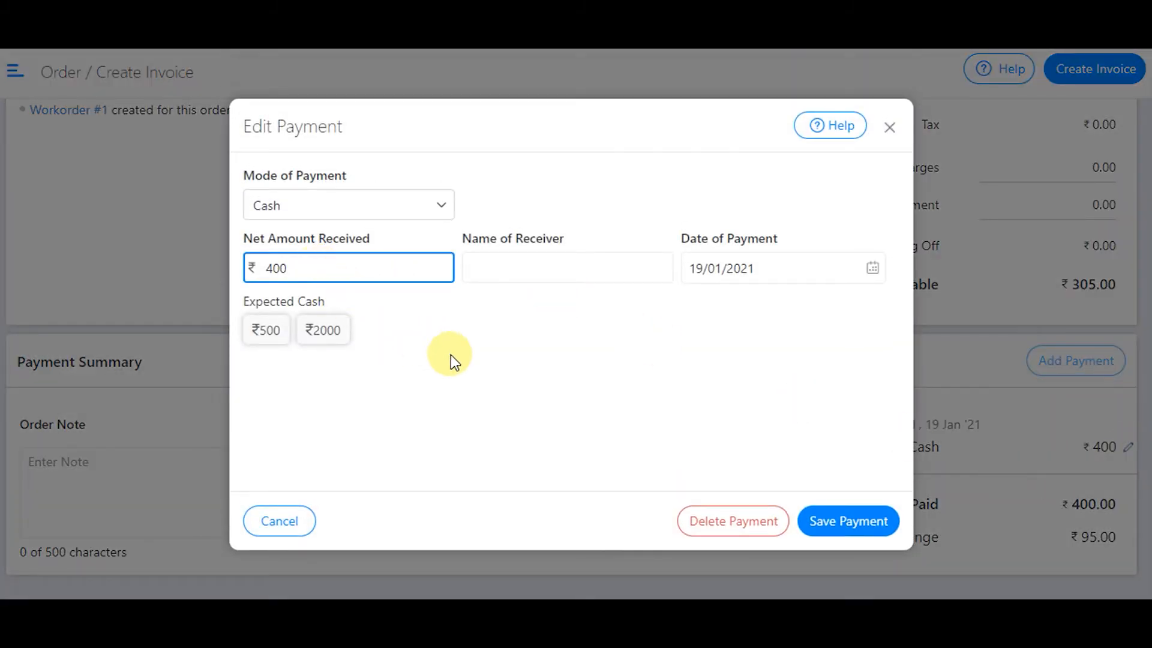
{"action": "key", "text": "BackSpace"}
{"action": "key", "text": "BackSpace"}
{"action": "key", "text": "BackSpace"}
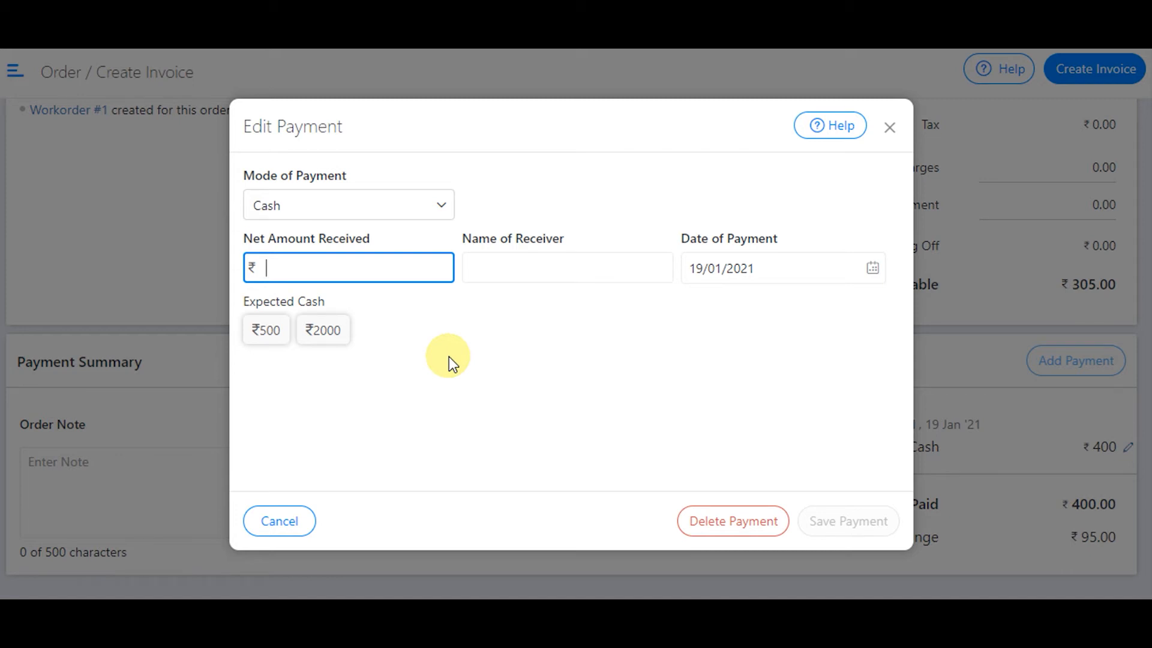
{"action": "type", "text": "200"}
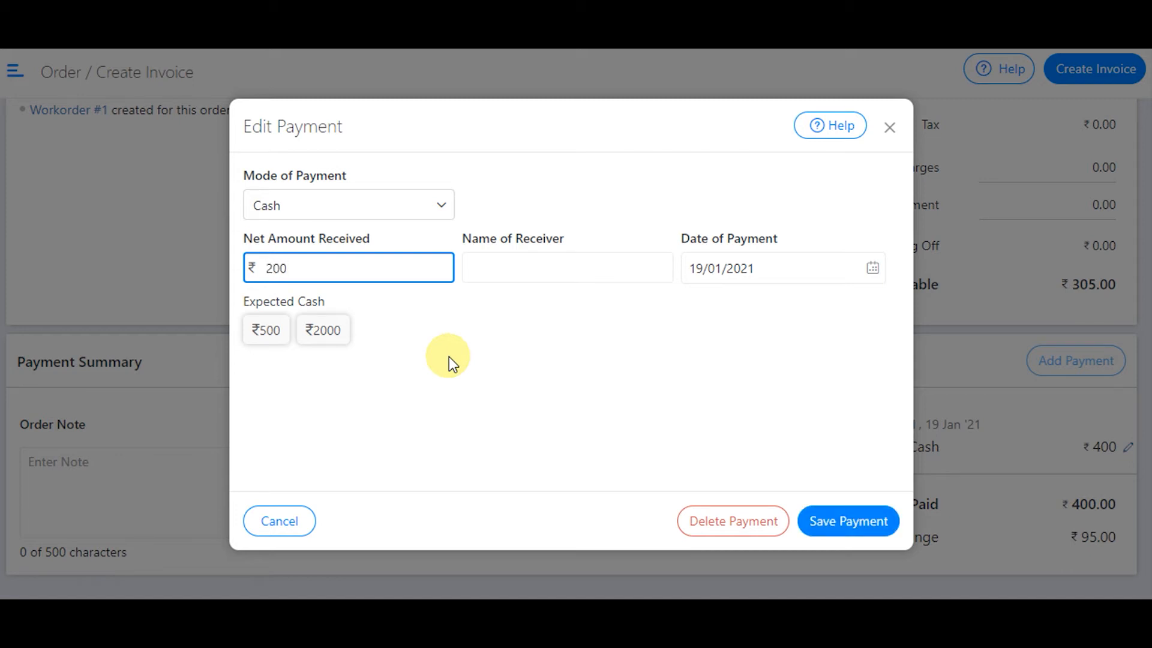
{"action": "type", "text": ".00"}
{"action": "left_click", "coordinate": [754, 400]}
{"action": "left_click", "coordinate": [870, 522]}
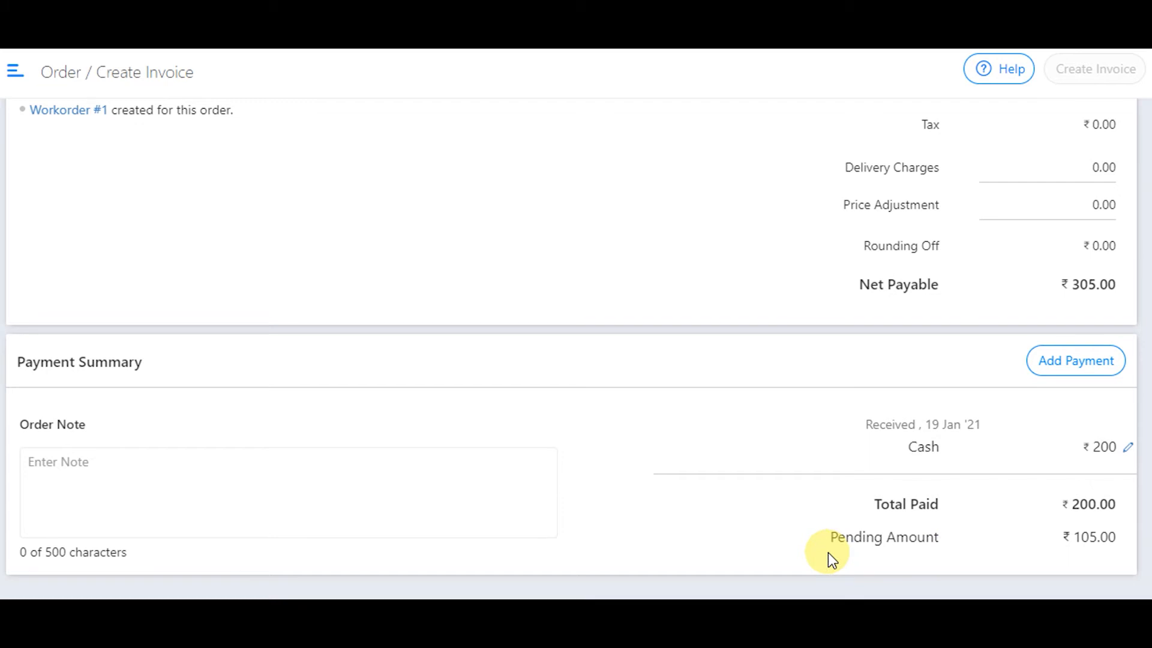
Add a second cash payment of 105.00 to the invoice.
{"action": "left_click", "coordinate": [1087, 371]}
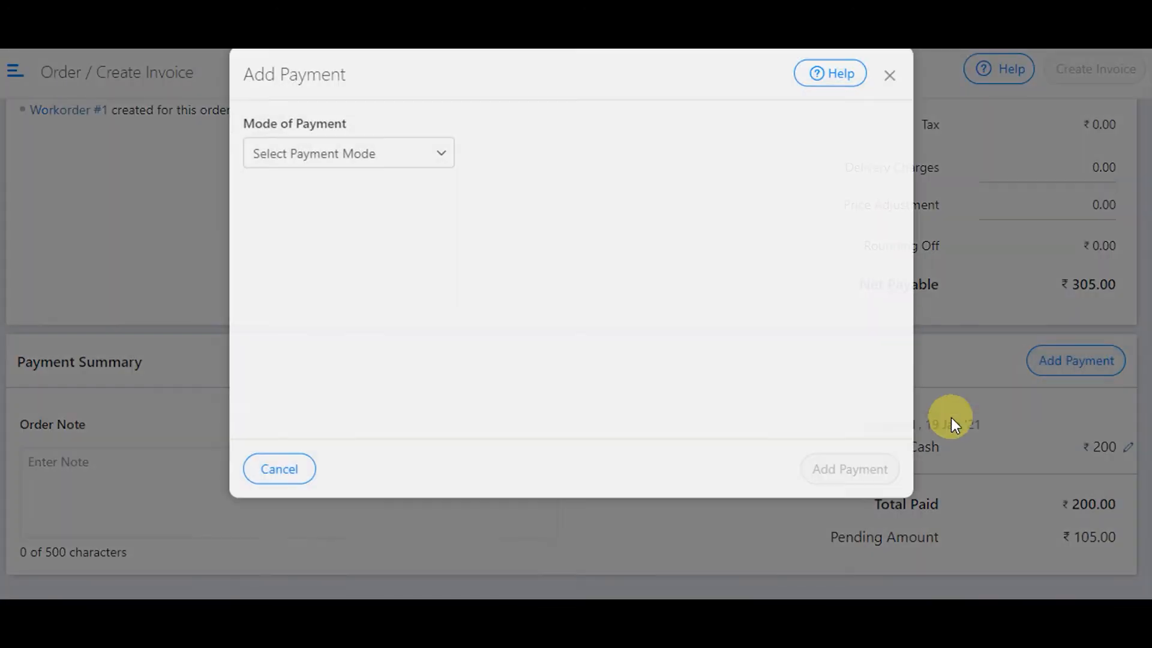
{"action": "left_click", "coordinate": [360, 210]}
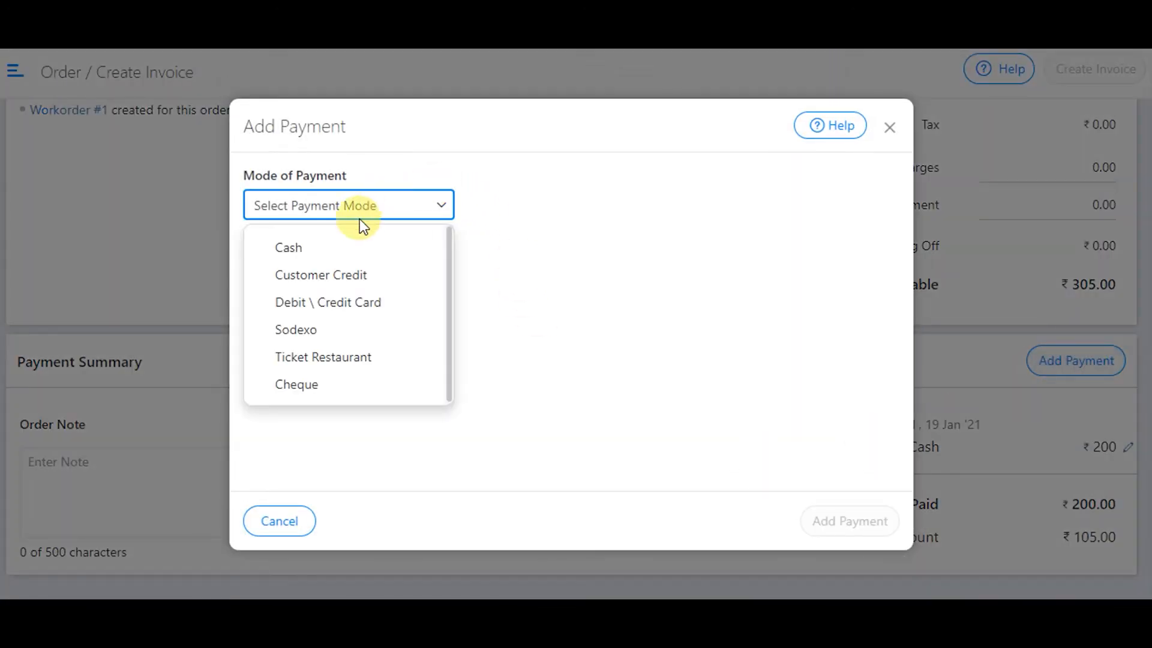
{"action": "left_click", "coordinate": [292, 249]}
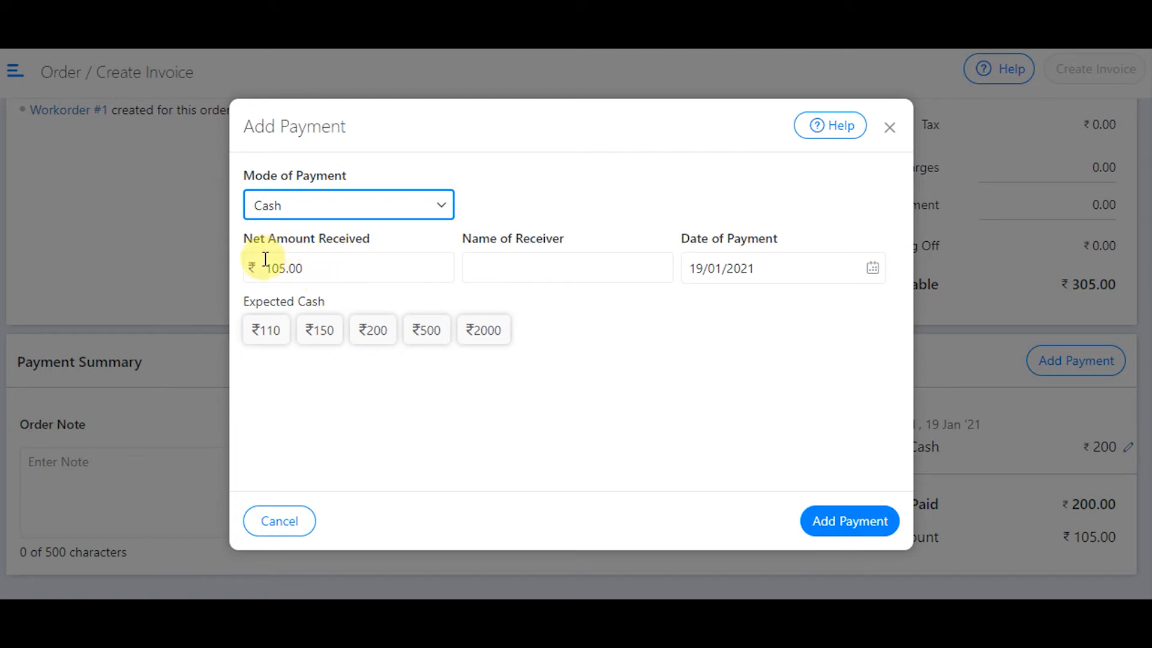
{"action": "left_click", "coordinate": [852, 520]}
{"action": "scroll", "coordinate": [689, 378], "scroll_direction": "down", "scroll_amount": 1}
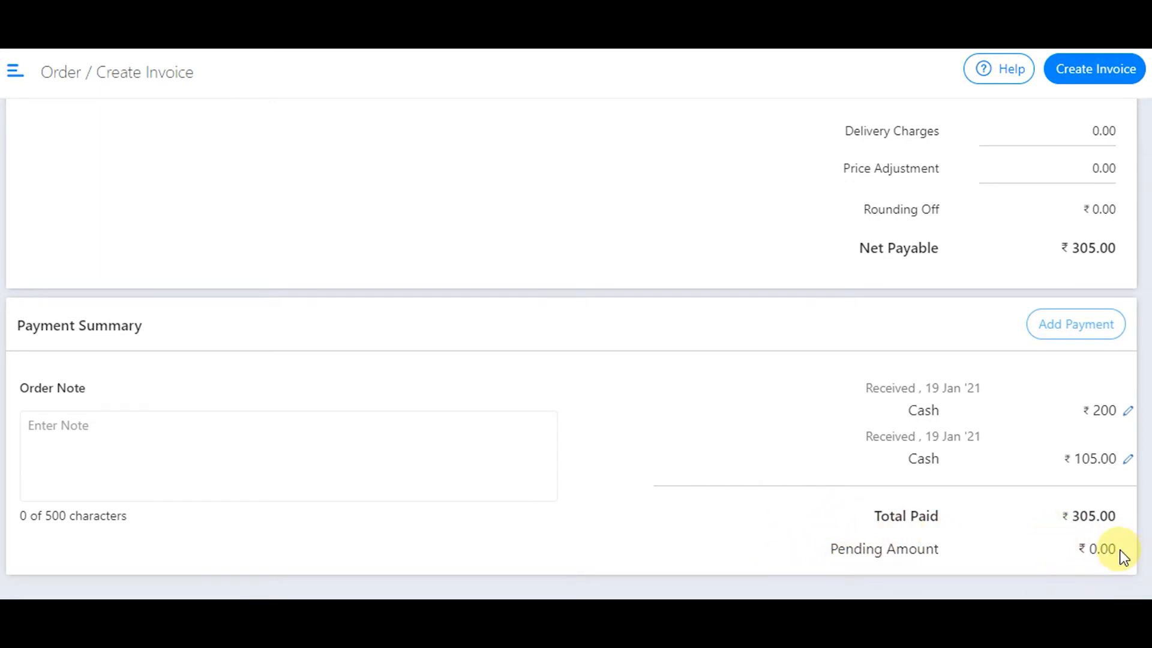
Enter the order note "Bring it in a sealed box." for the invoice.
{"action": "left_click", "coordinate": [158, 439]}
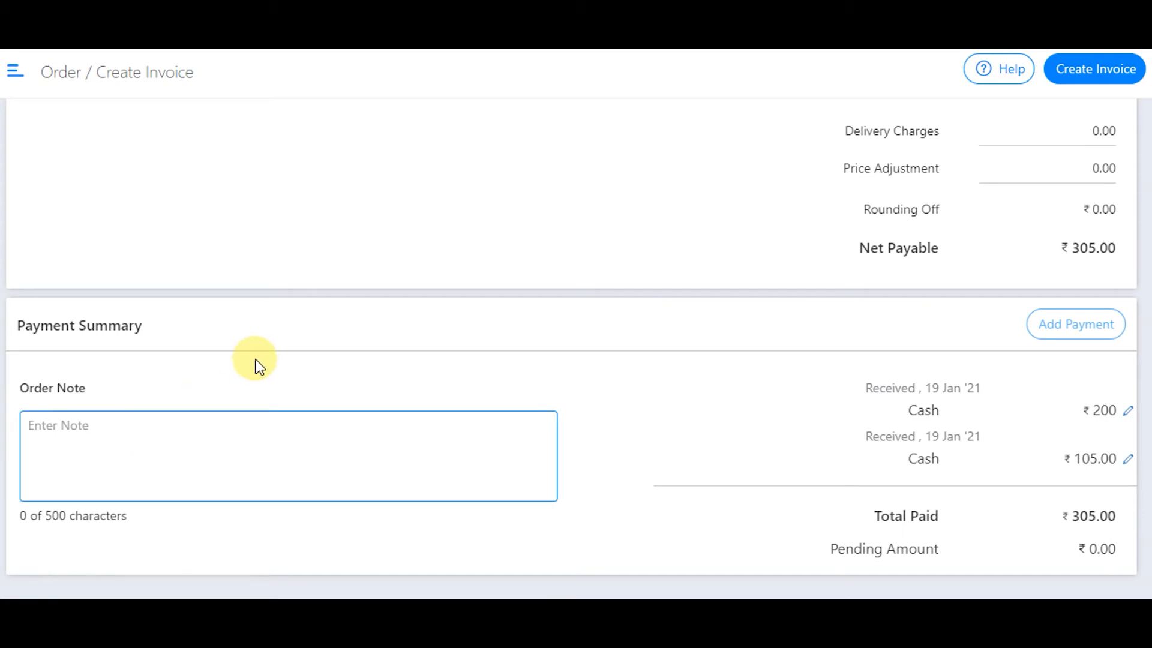
{"action": "type", "text": "Bring it in a sealed box."}
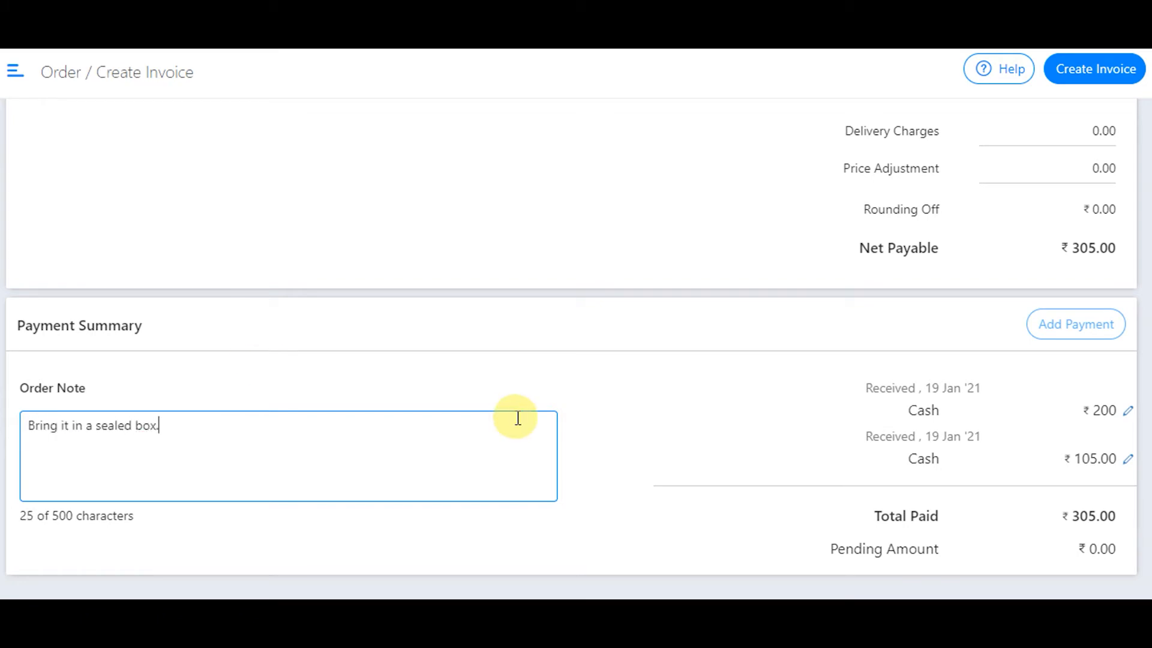
{"action": "left_click", "coordinate": [647, 408]}
Review the product lines, delivery schedule and customer details, and create the invoice.
{"action": "scroll", "coordinate": [624, 431], "scroll_direction": "up", "scroll_amount": 8}
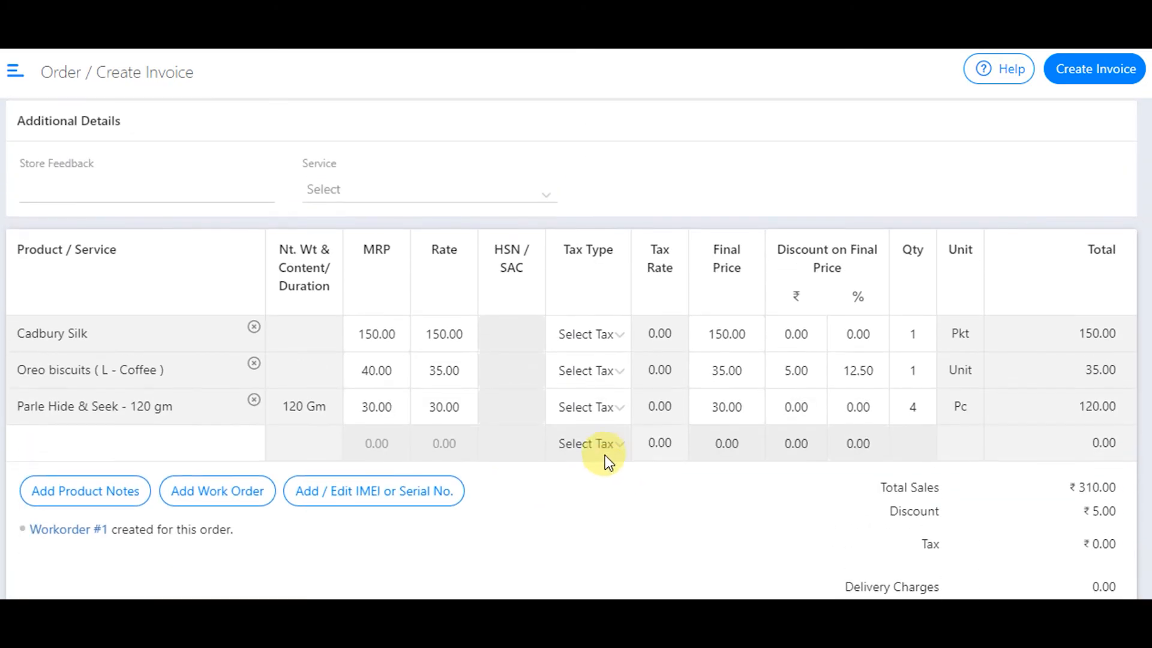
{"action": "scroll", "coordinate": [627, 509], "scroll_direction": "down", "scroll_amount": 6}
{"action": "scroll", "coordinate": [627, 509], "scroll_direction": "up", "scroll_amount": 10}
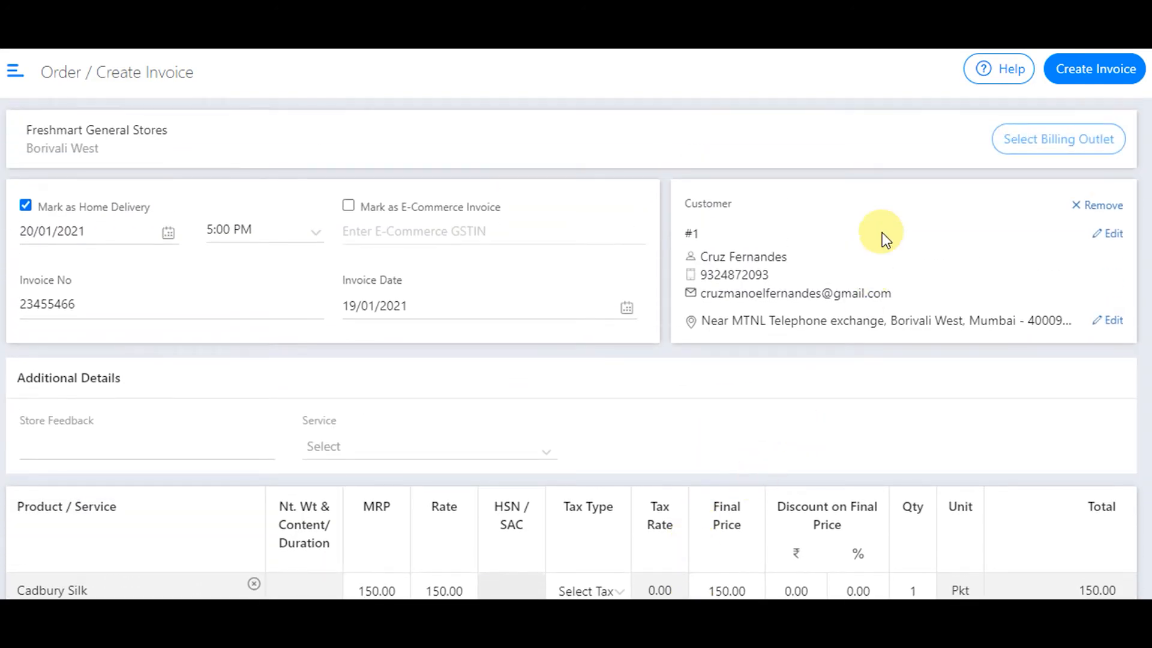
{"action": "left_click", "coordinate": [1097, 72]}
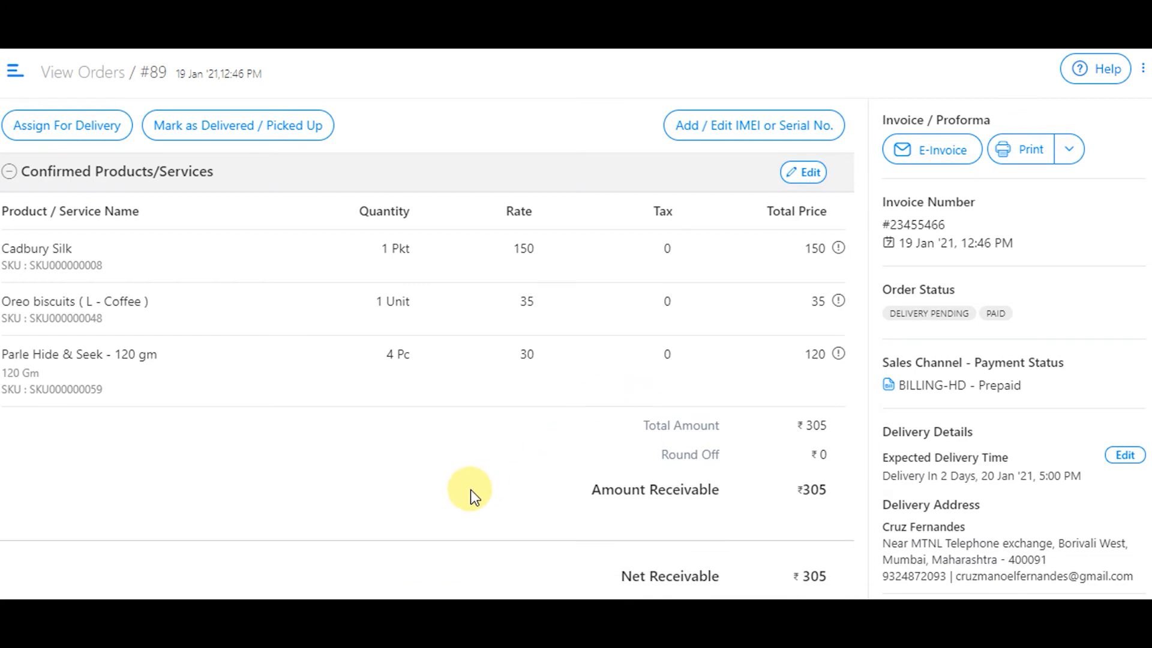
Enter delivery charges of 20.00 in the order's cancellation form, and close the form without cancelling the order.
{"action": "left_click", "coordinate": [1142, 69]}
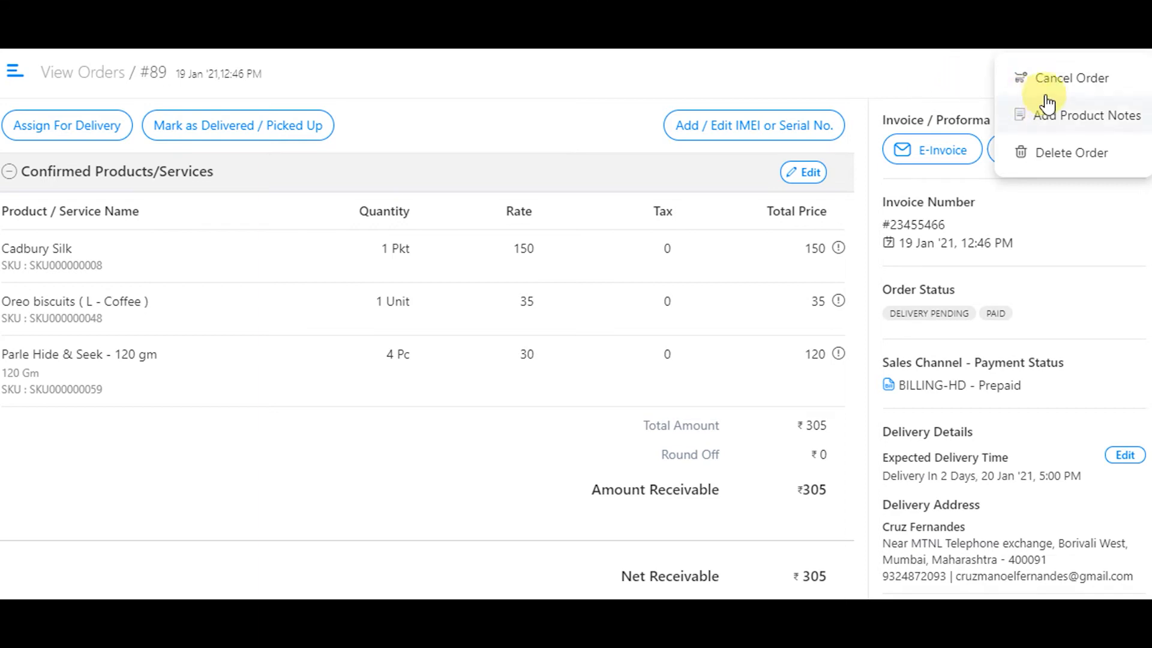
{"action": "left_click", "coordinate": [1077, 92]}
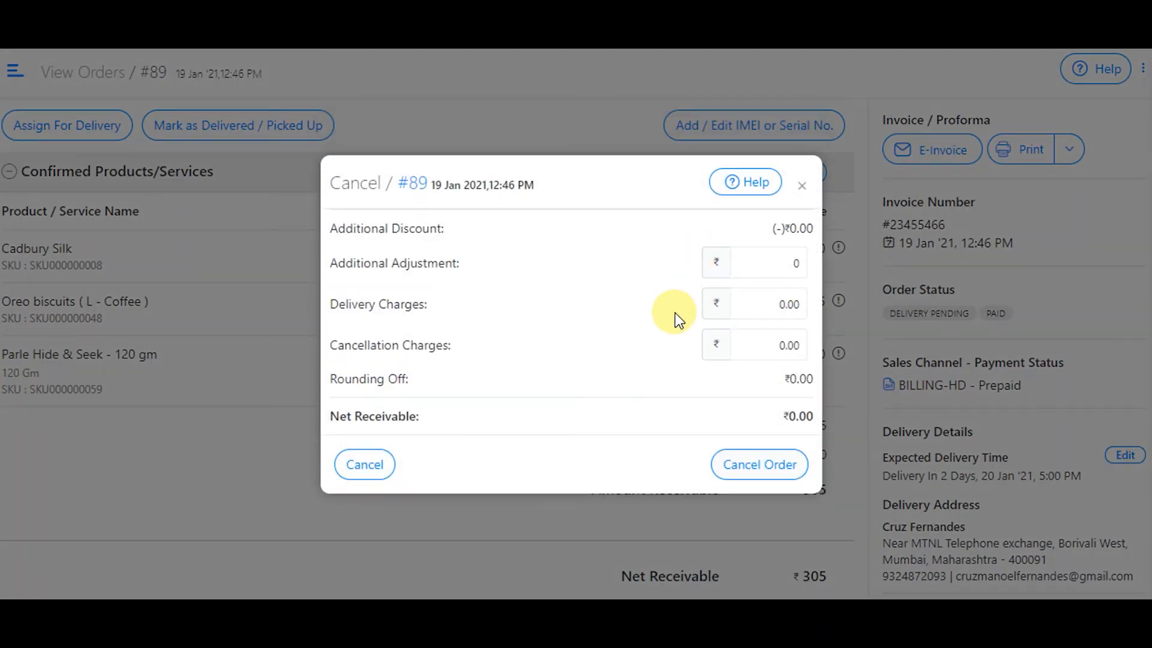
{"action": "left_click", "coordinate": [804, 303]}
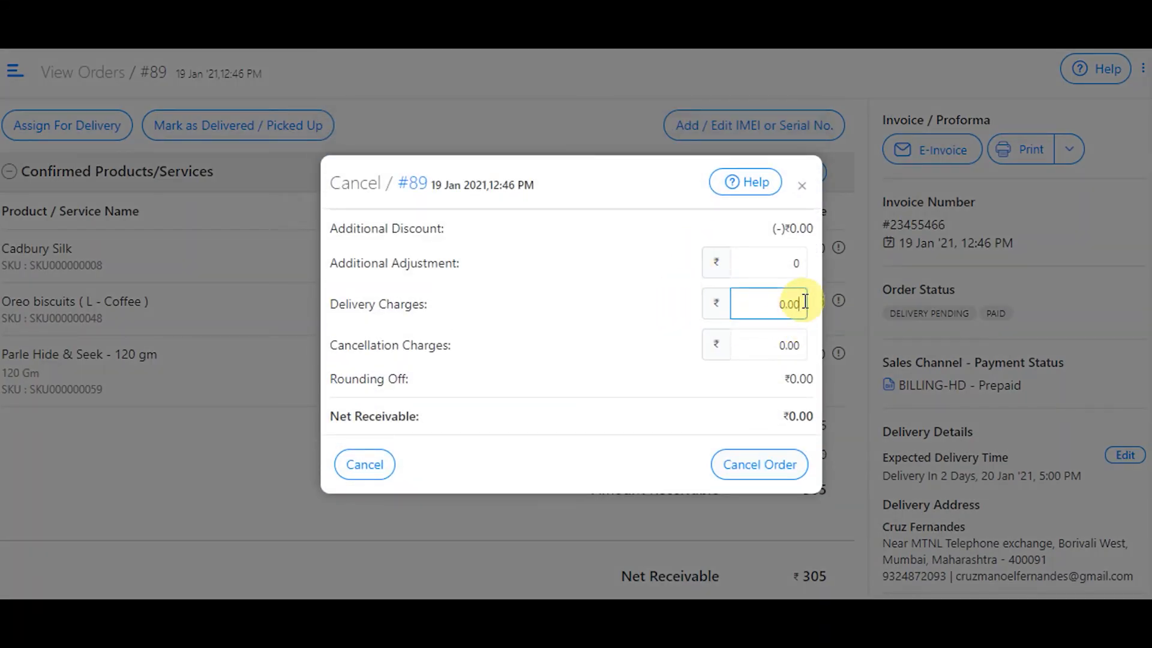
{"action": "type", "text": "20.00"}
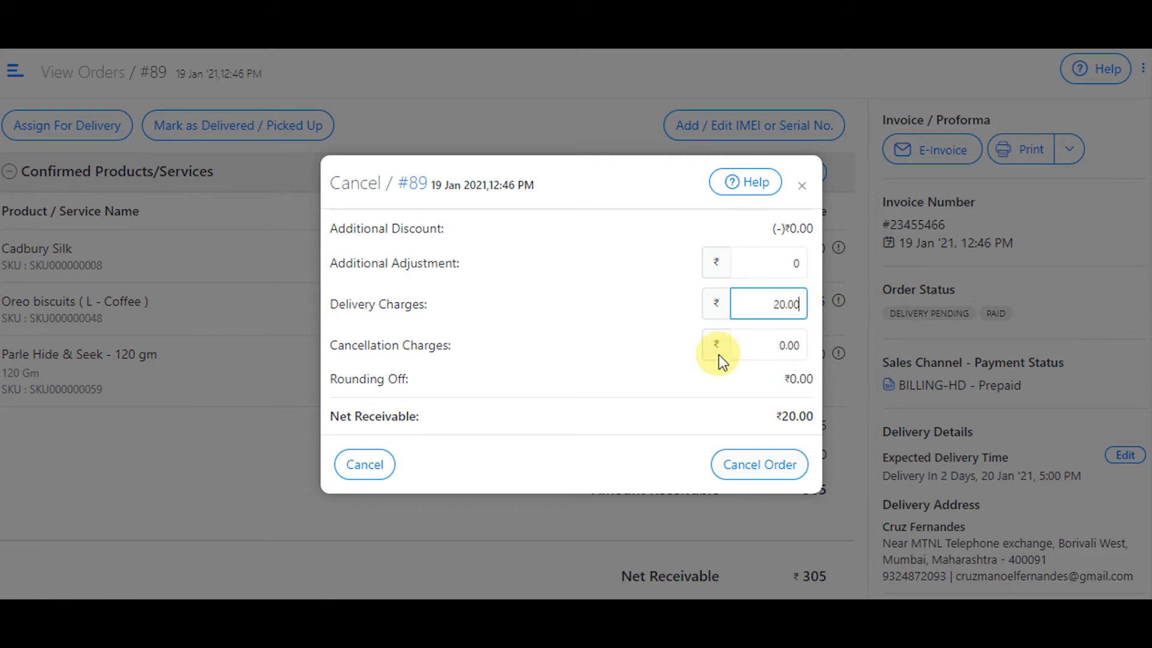
{"action": "left_click", "coordinate": [604, 426]}
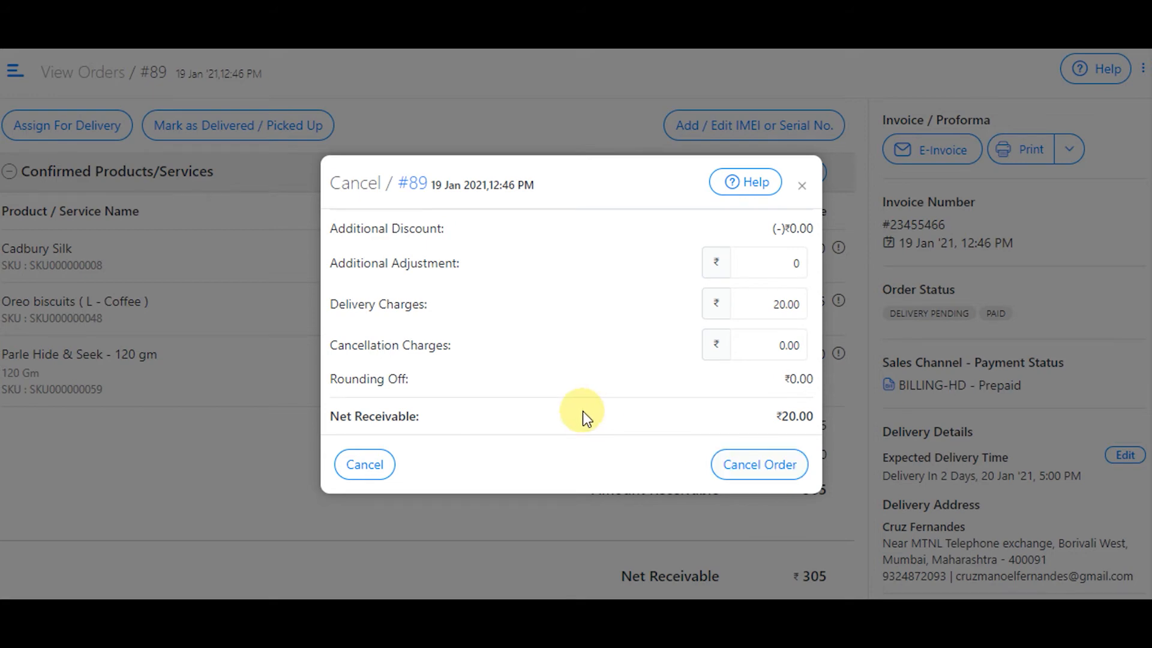
{"action": "left_click", "coordinate": [801, 185]}
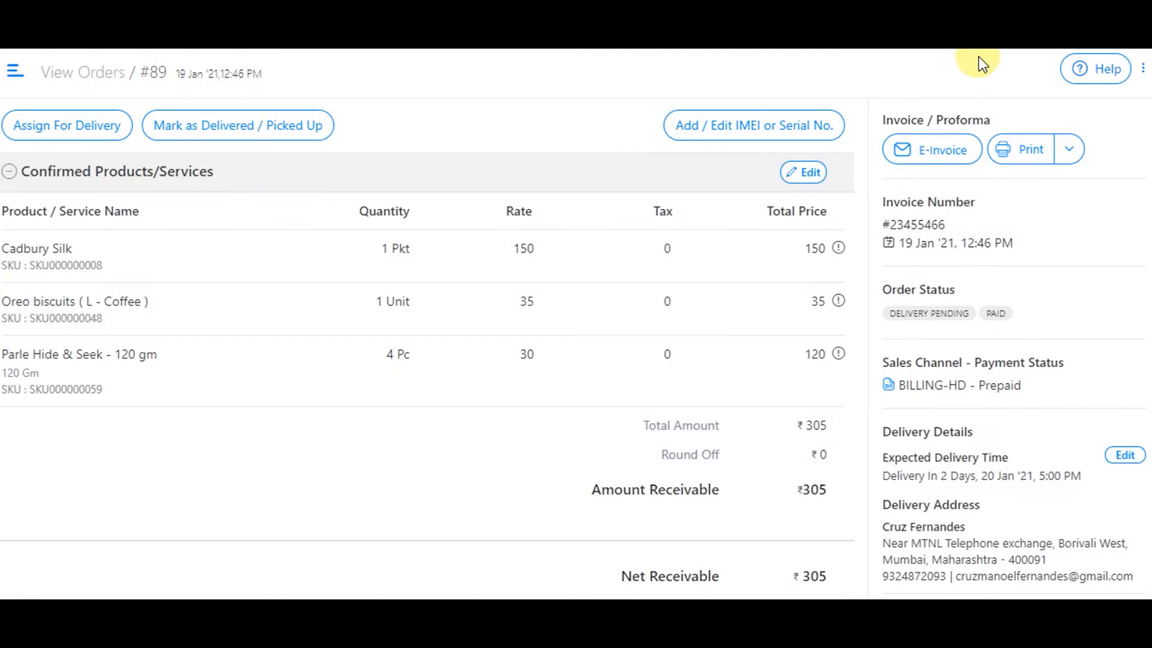
View the inventory updates for deleting the order, and close the dialog without deleting it.
{"action": "left_click", "coordinate": [1143, 69]}
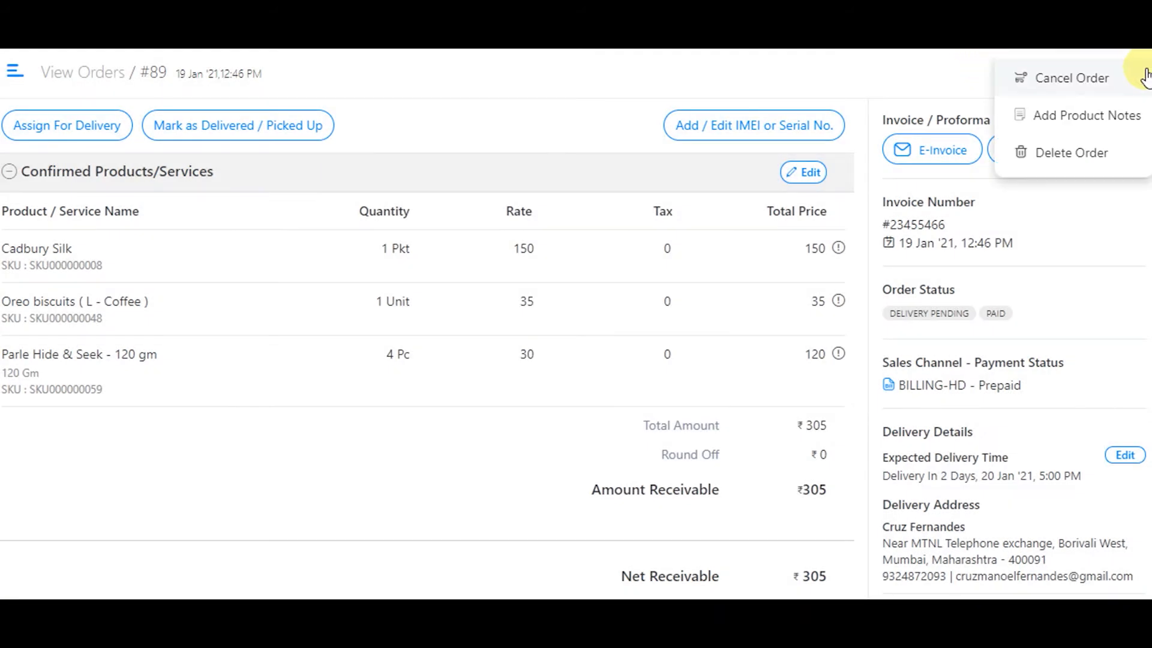
{"action": "left_click", "coordinate": [1065, 157]}
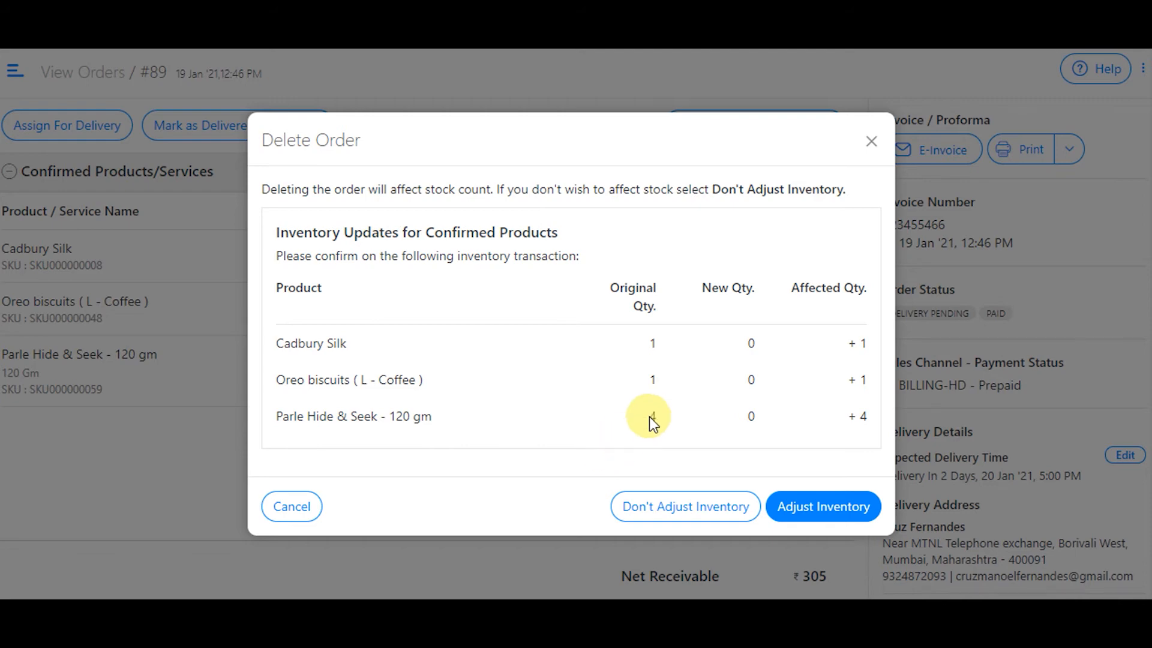
{"action": "left_click", "coordinate": [872, 143]}
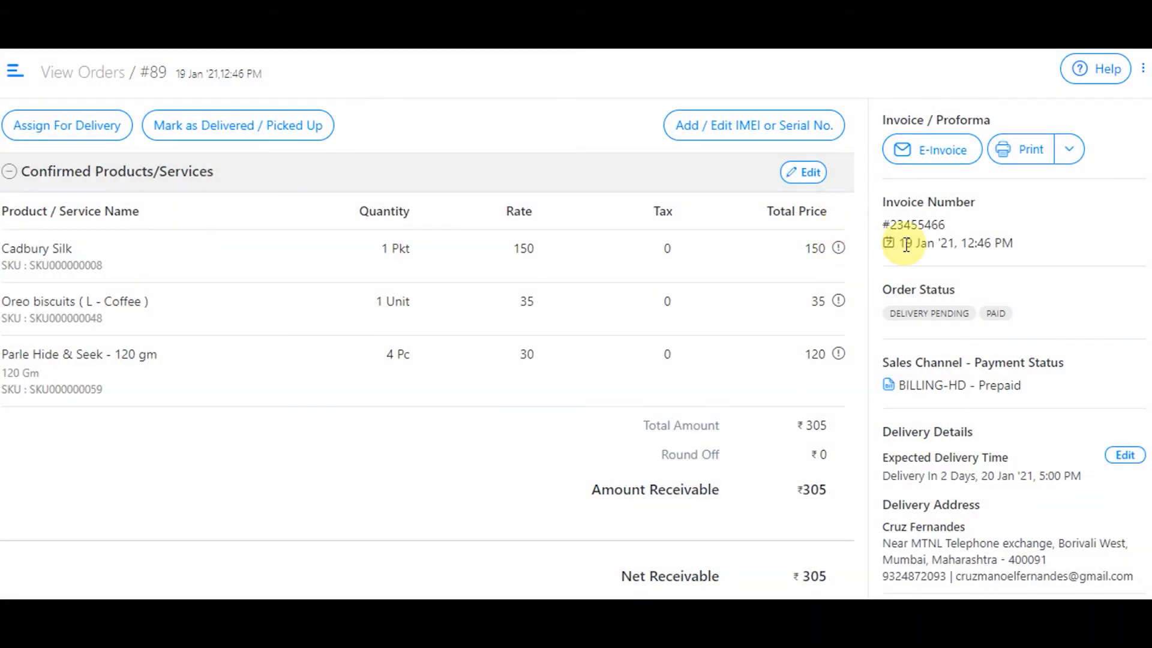
View the E-Invoice SMS and email options without sending anything, and print the invoice.
{"action": "left_click", "coordinate": [953, 153]}
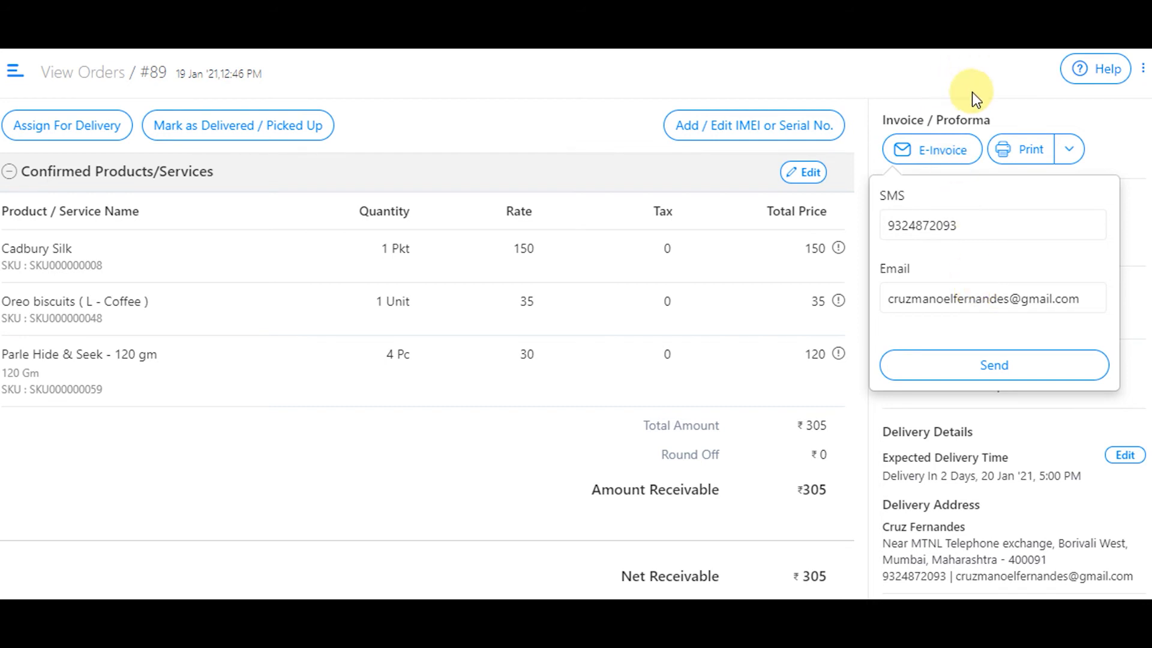
{"action": "left_click", "coordinate": [986, 110]}
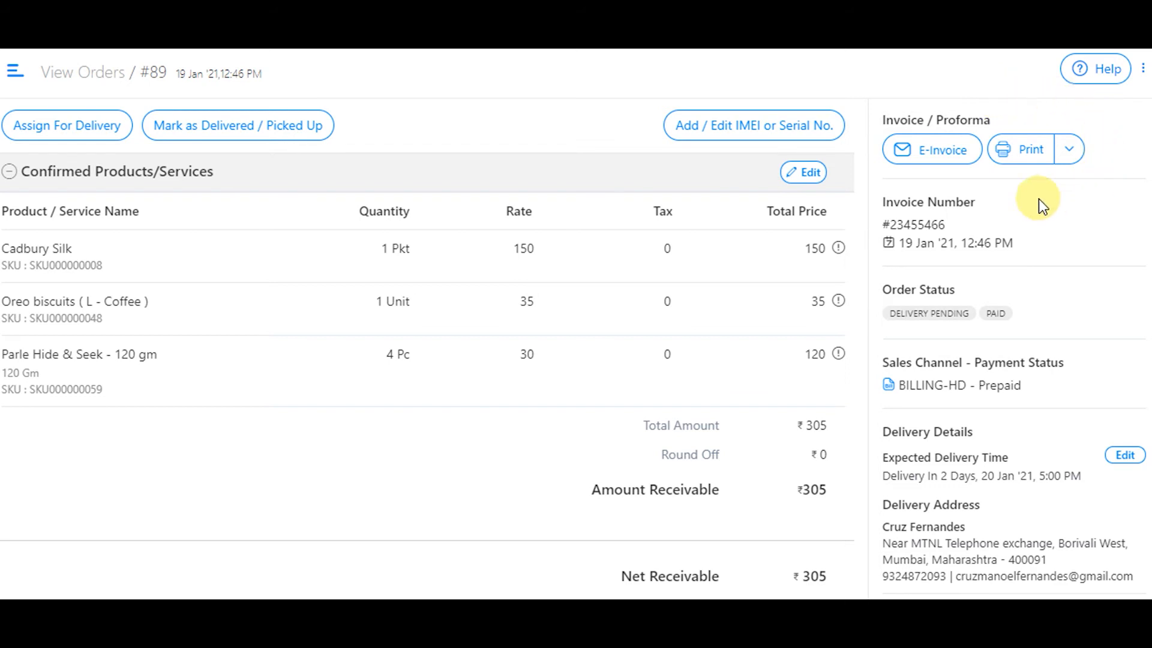
{"action": "left_click", "coordinate": [1037, 155]}
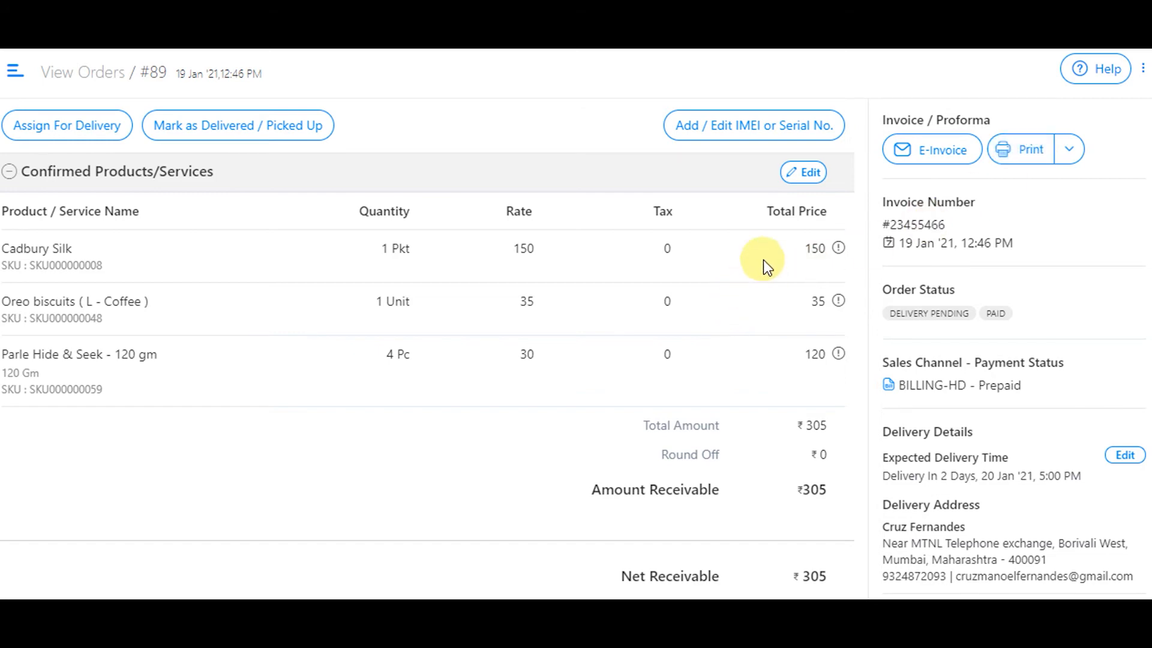
Examine the order's products, payment summary, order status, delivery details, customer details and order note.
{"action": "scroll", "coordinate": [789, 216], "scroll_direction": "down", "scroll_amount": 6}
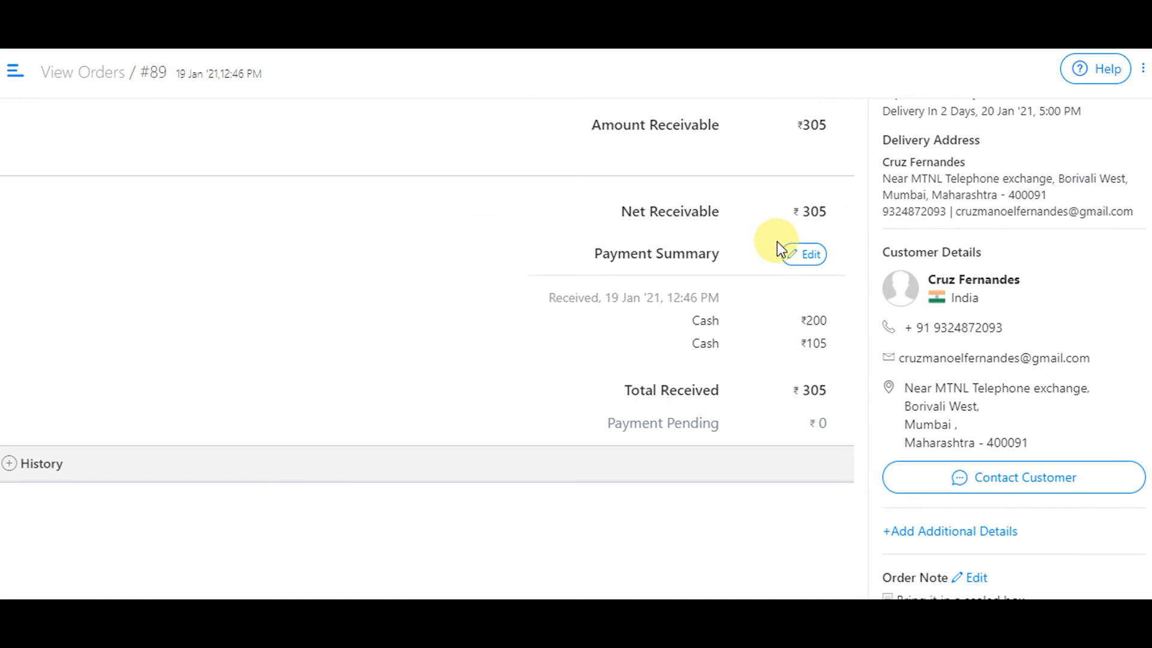
{"action": "scroll", "coordinate": [717, 309], "scroll_direction": "up", "scroll_amount": 4}
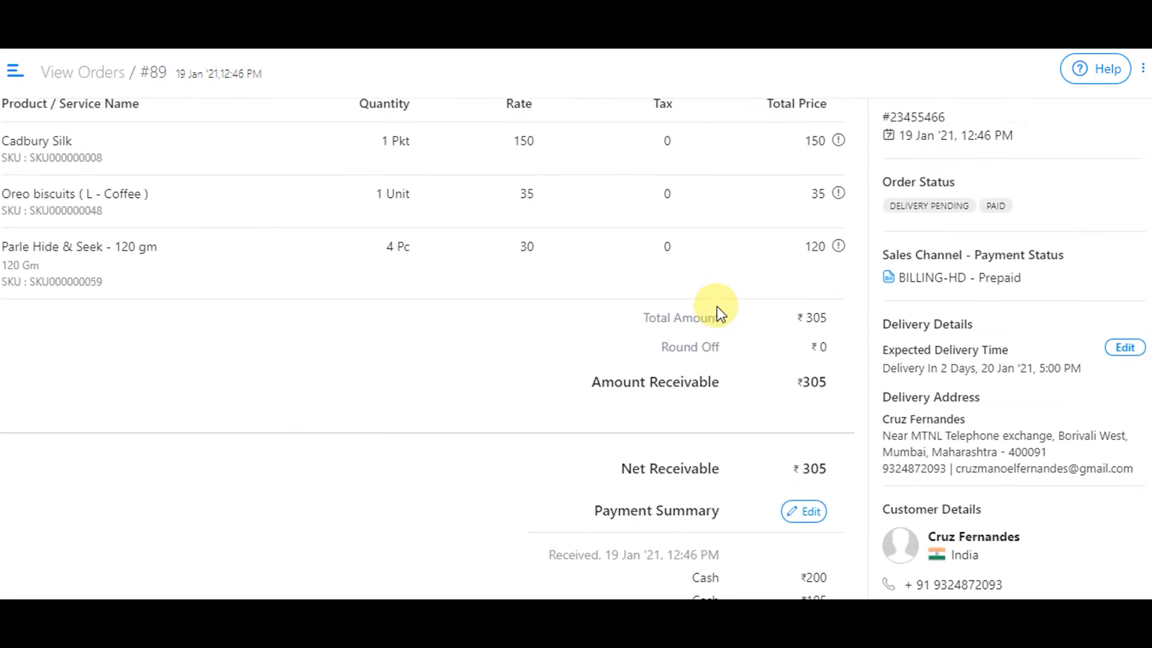
{"action": "scroll", "coordinate": [718, 312], "scroll_direction": "up", "scroll_amount": 2}
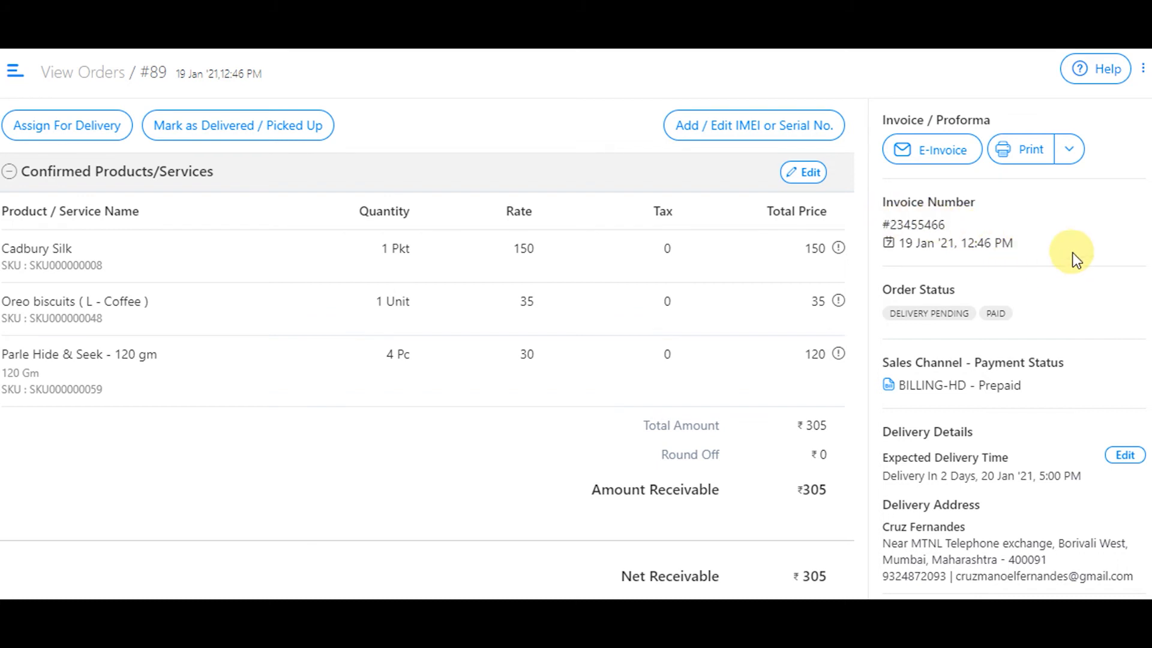
{"action": "scroll", "coordinate": [1012, 257], "scroll_direction": "down", "scroll_amount": 2}
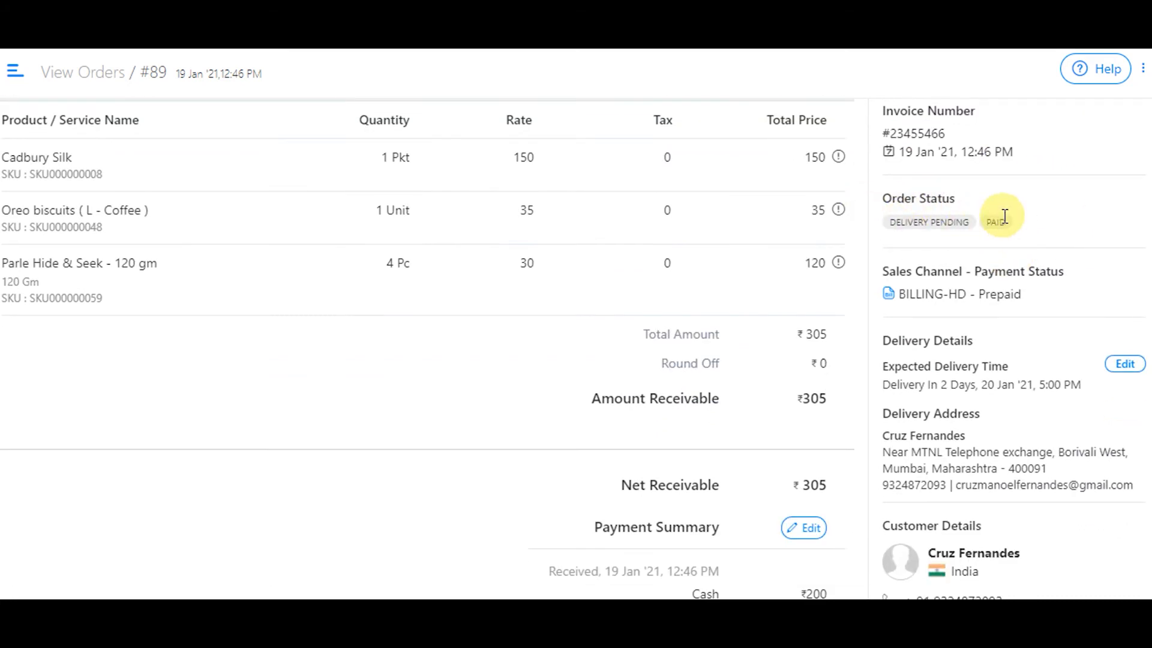
{"action": "scroll", "coordinate": [1002, 294], "scroll_direction": "down", "scroll_amount": 2}
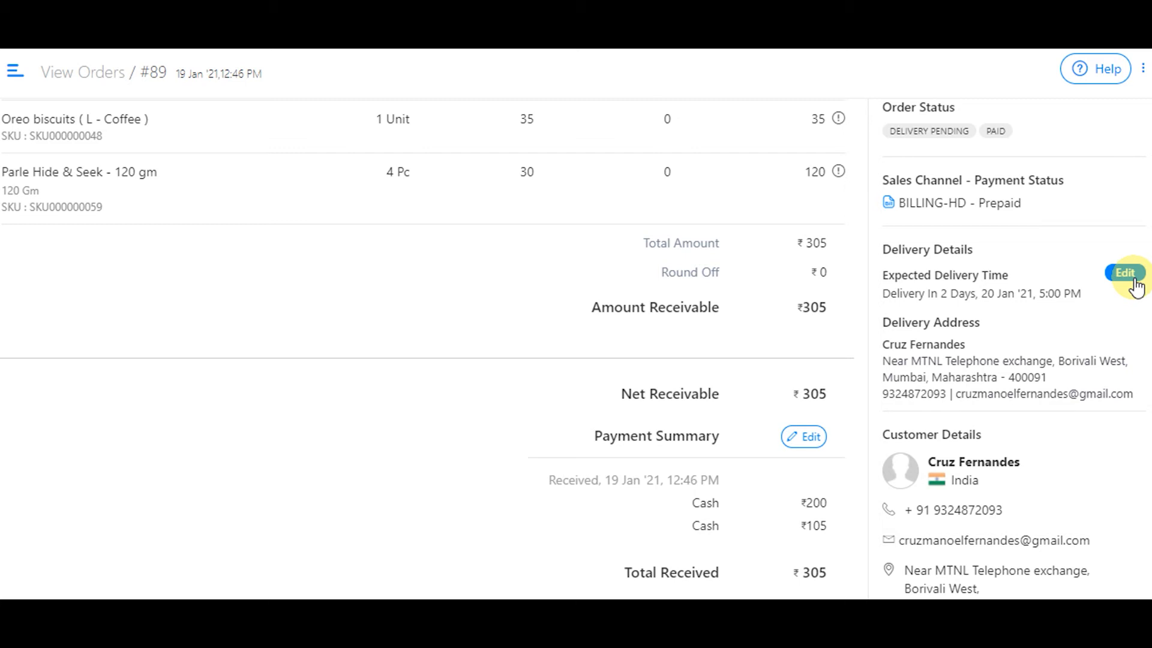
{"action": "scroll", "coordinate": [1133, 324], "scroll_direction": "down", "scroll_amount": 2}
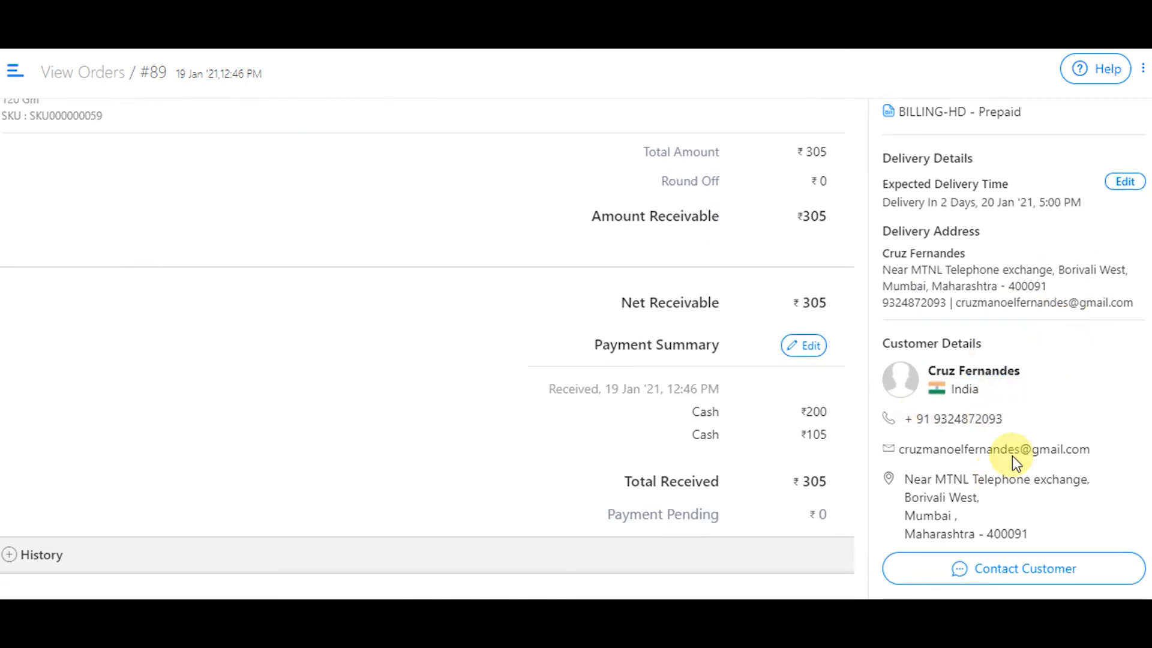
{"action": "scroll", "coordinate": [1040, 423], "scroll_direction": "down", "scroll_amount": 4}
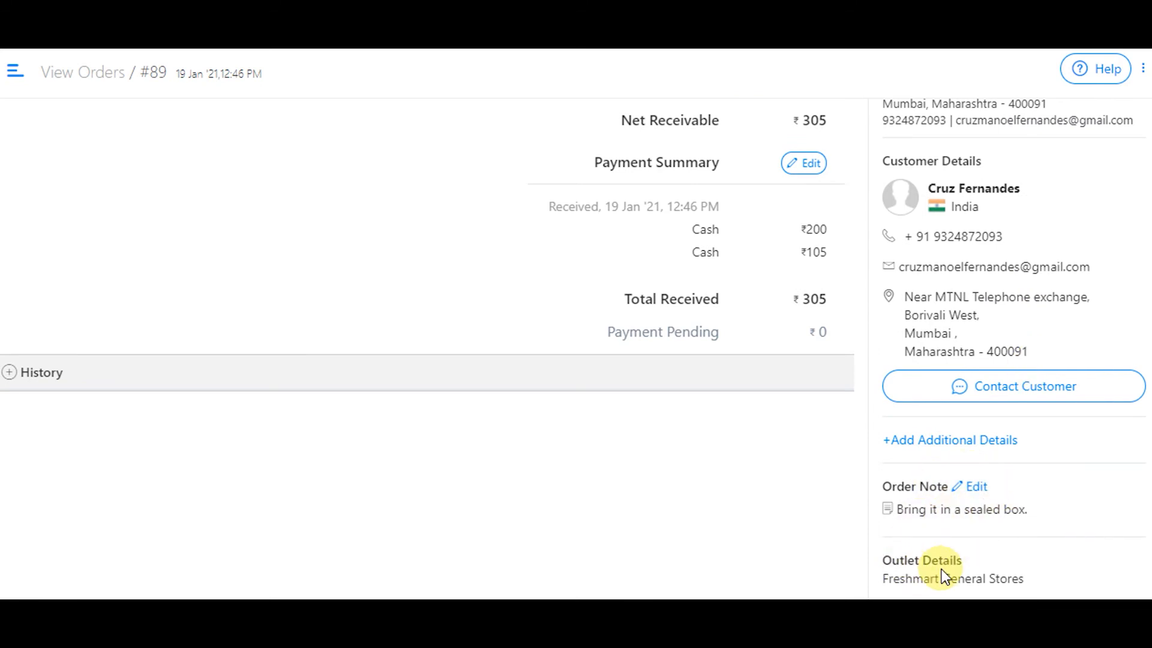
{"action": "scroll", "coordinate": [973, 538], "scroll_direction": "up", "scroll_amount": 2}
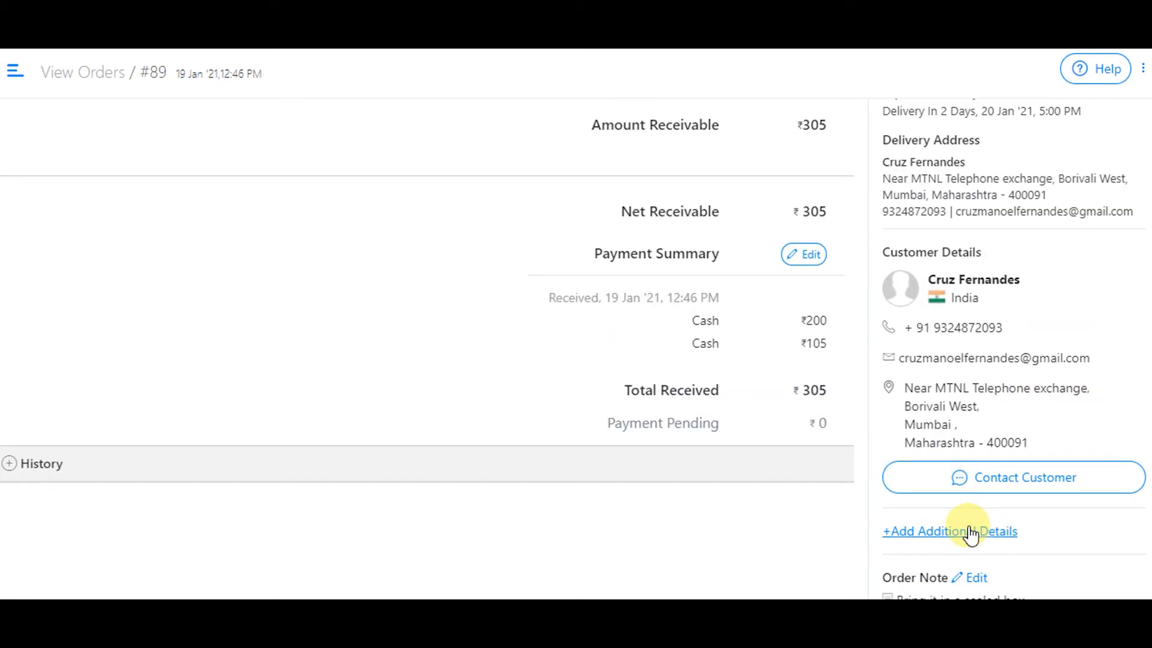
View the available ways to contact the customer from the order, and close the options without choosing one.
{"action": "left_click", "coordinate": [1053, 487]}
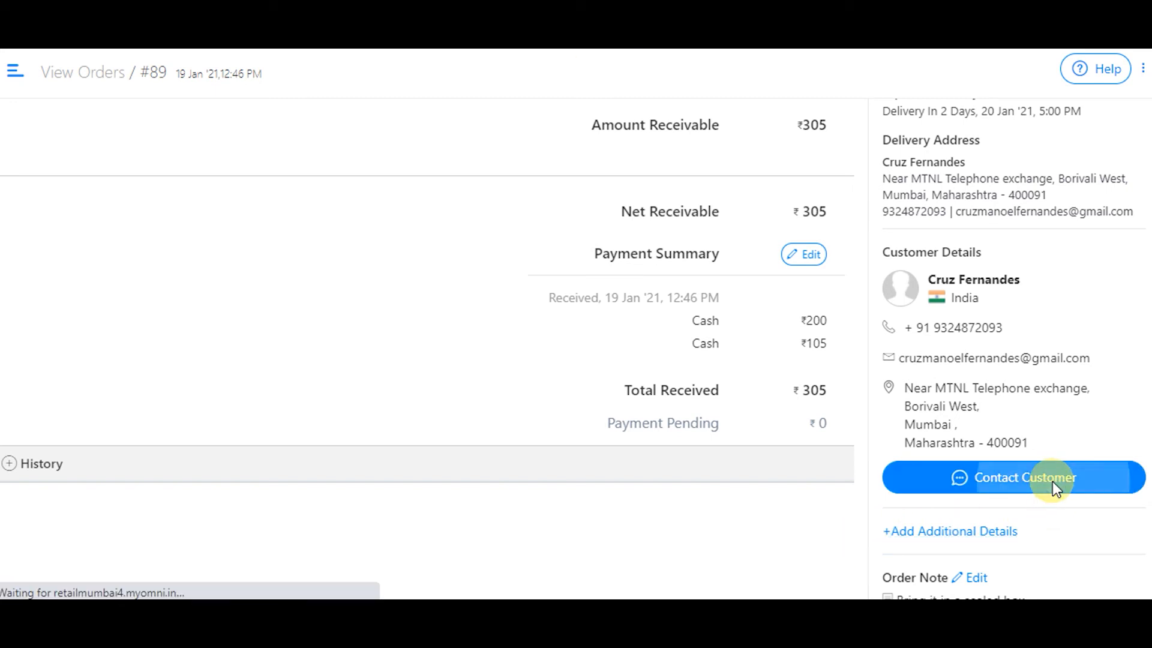
{"action": "scroll", "coordinate": [1011, 339], "scroll_direction": "down", "scroll_amount": 2}
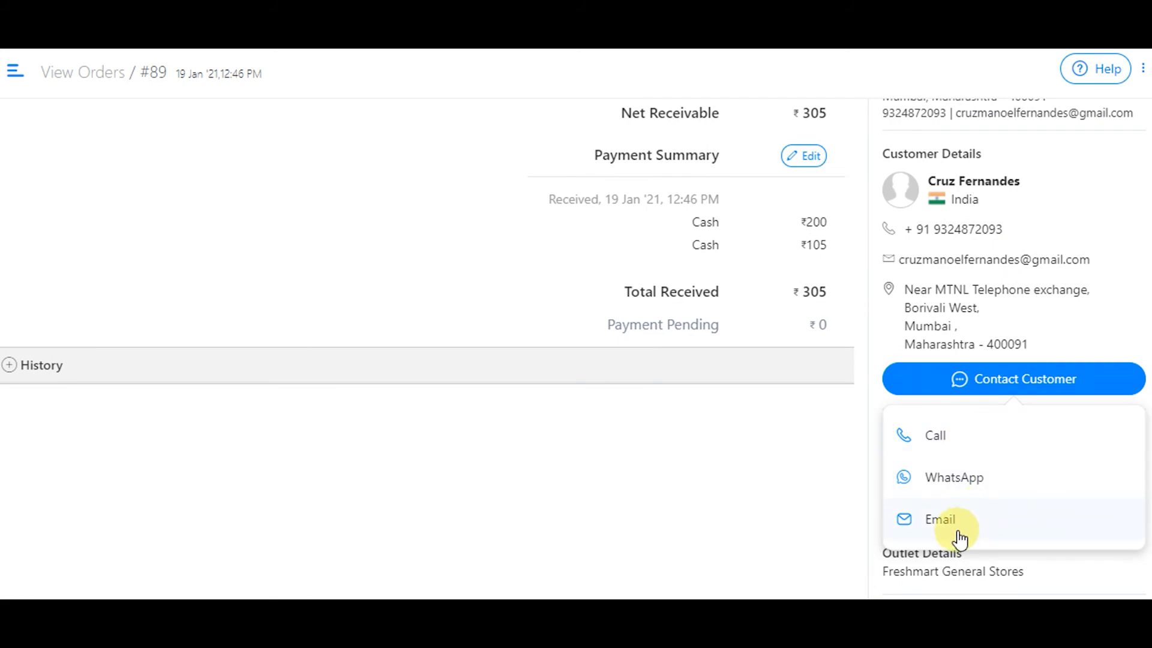
{"action": "left_click", "coordinate": [808, 428]}
{"action": "scroll", "coordinate": [811, 426], "scroll_direction": "up", "scroll_amount": 8}
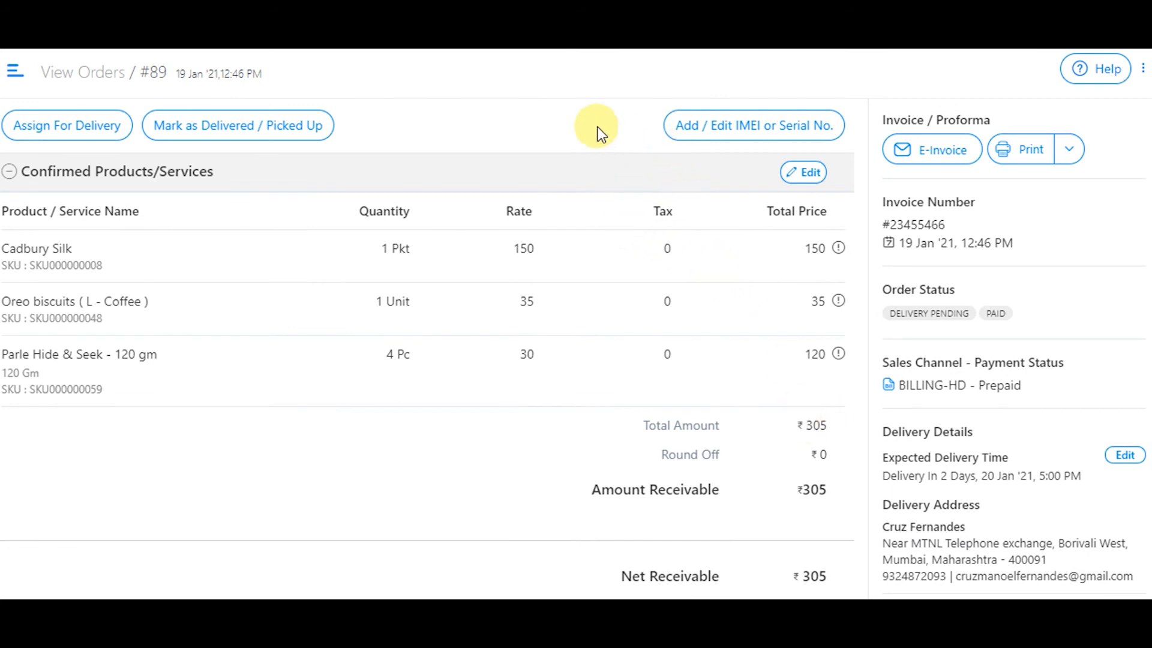
View the IMEI / Serial No. fields for the confirmed order's products and close them without saving any numbers.
{"action": "left_click", "coordinate": [747, 126]}
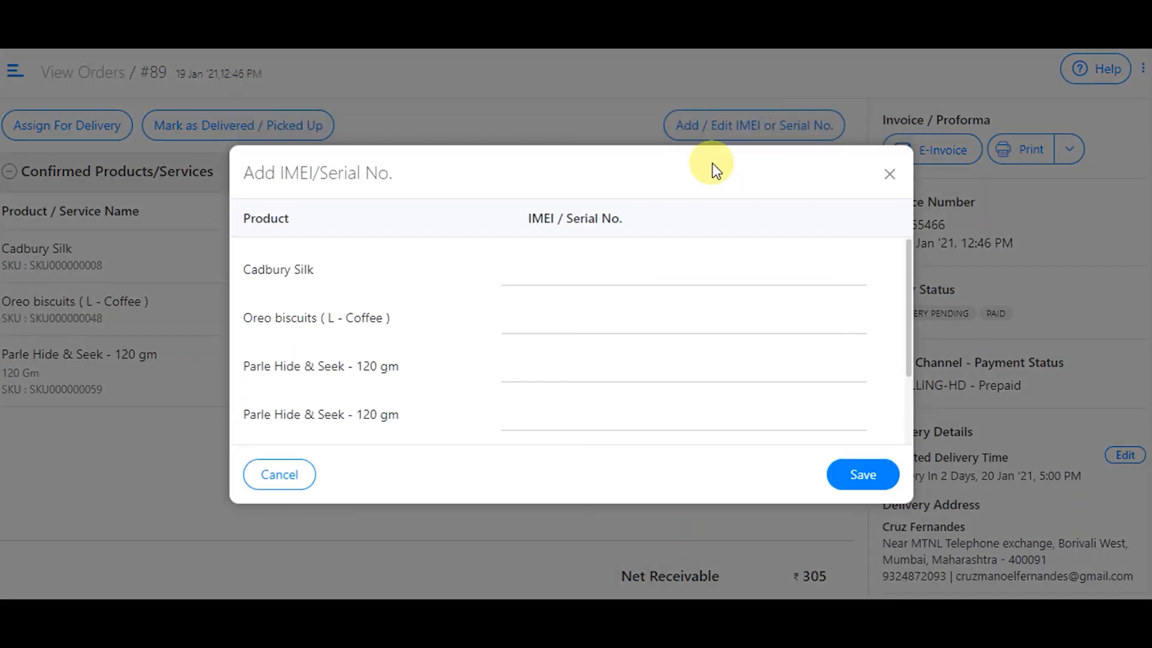
{"action": "left_click", "coordinate": [630, 270]}
{"action": "left_click", "coordinate": [572, 325]}
{"action": "left_click", "coordinate": [540, 383]}
{"action": "left_click", "coordinate": [890, 174]}
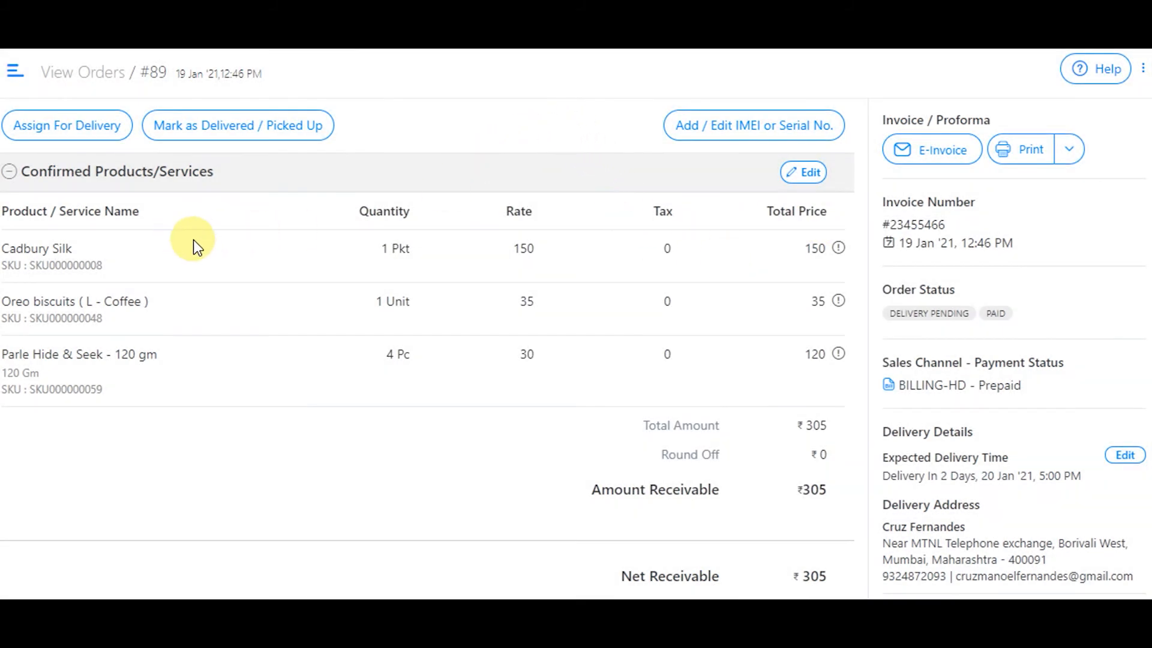
View the delivery boy and courier options for assigning the order, and close them without choosing one.
{"action": "left_click", "coordinate": [57, 134]}
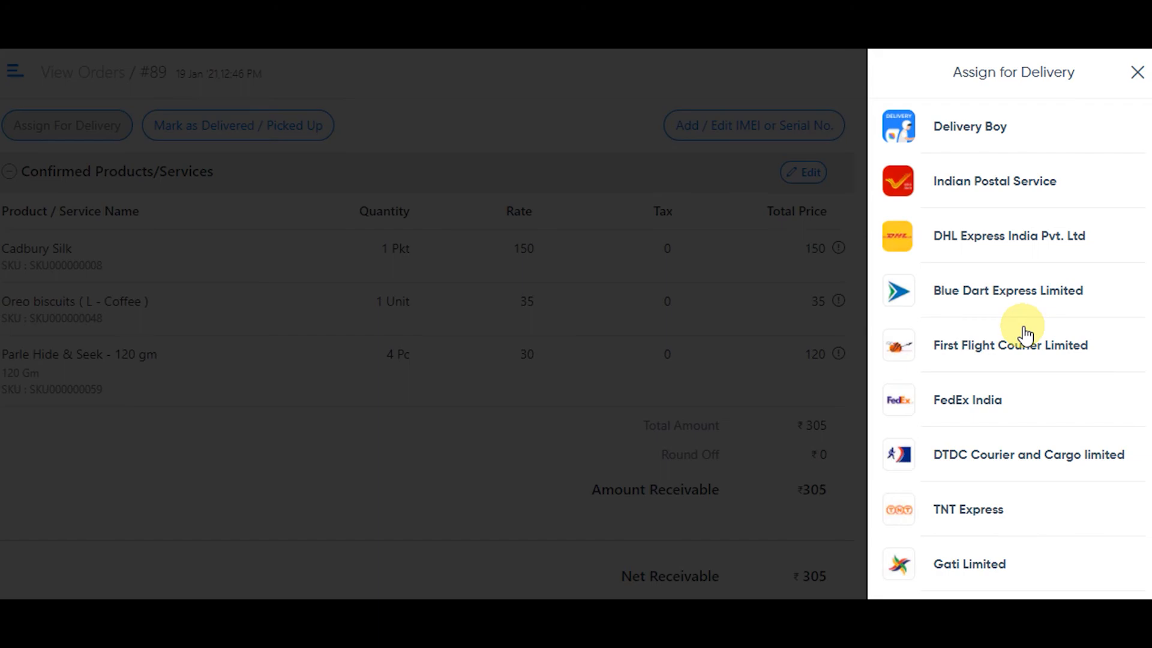
{"action": "scroll", "coordinate": [1024, 331], "scroll_direction": "down", "scroll_amount": 3}
{"action": "left_click", "coordinate": [1136, 73]}
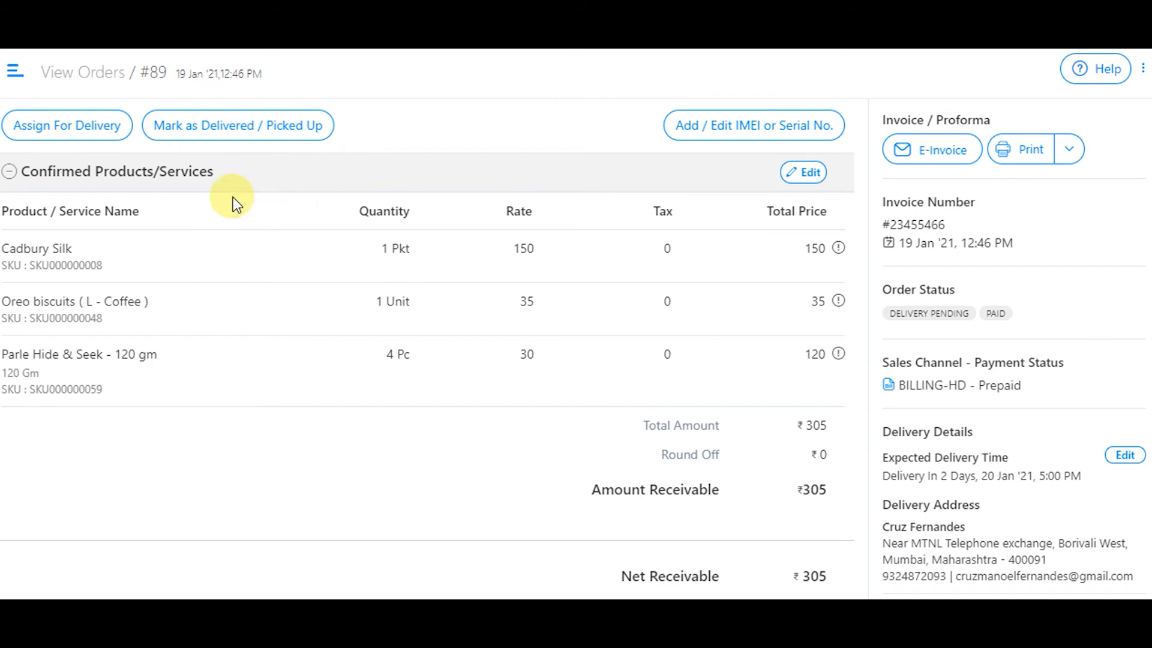
View the pick-up details form for marking the order as picked up, and close it without continuing.
{"action": "left_click", "coordinate": [250, 130]}
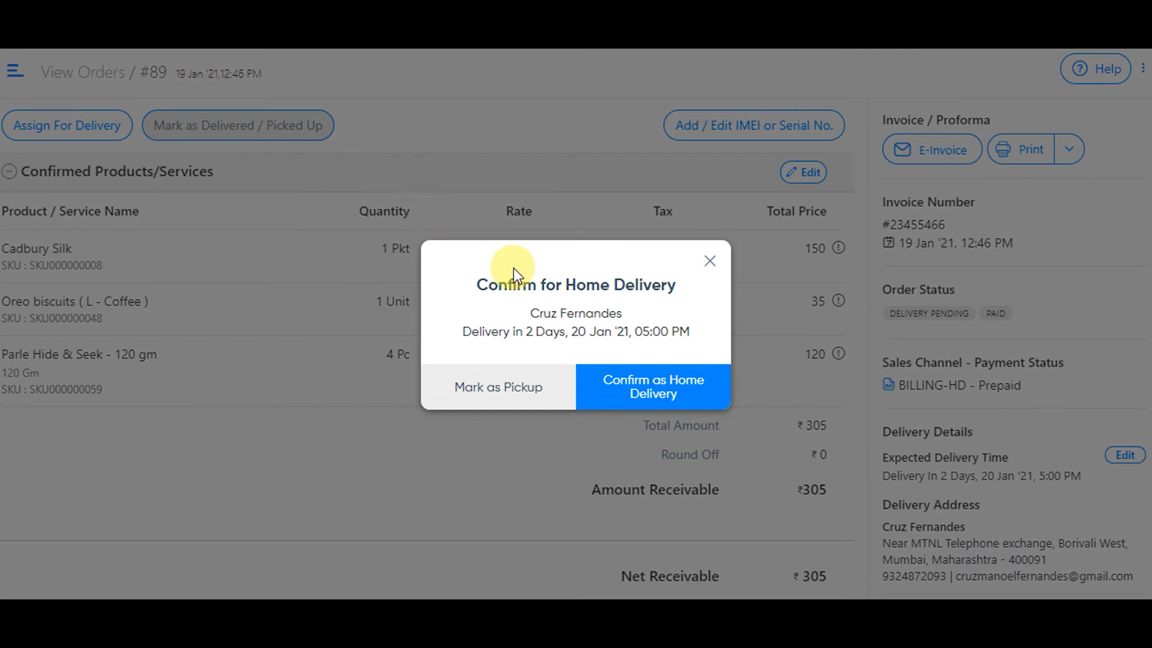
{"action": "left_click", "coordinate": [514, 393]}
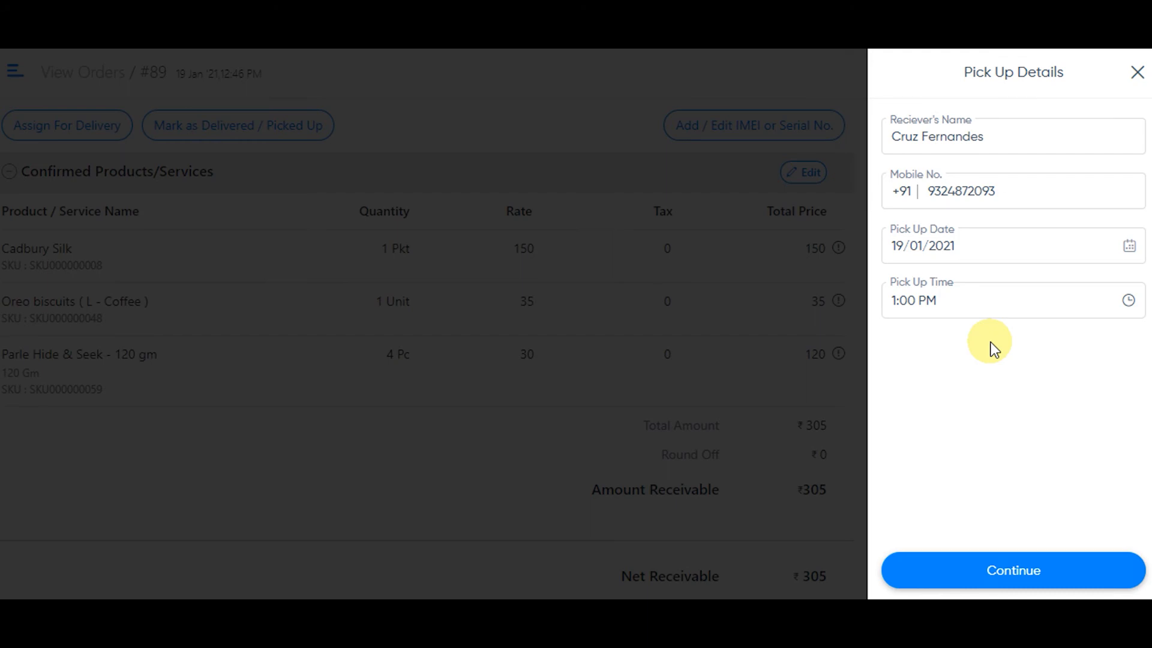
{"action": "left_click", "coordinate": [1136, 73]}
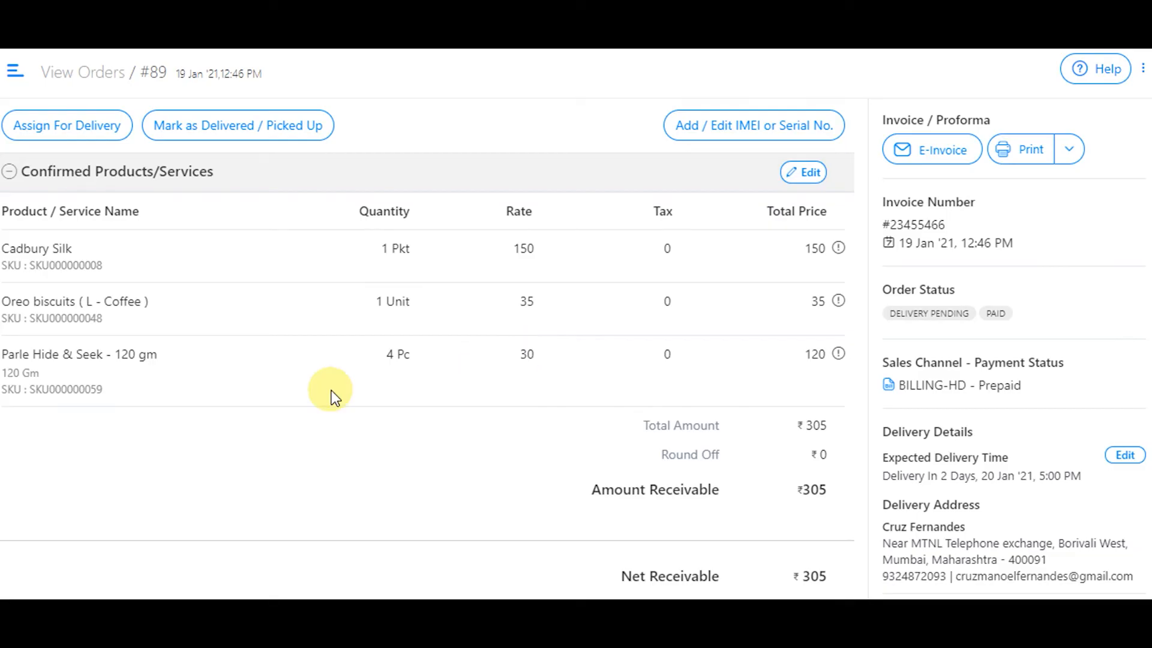
Mark the order as delivered, confirming it as a home delivery.
{"action": "left_click", "coordinate": [262, 128]}
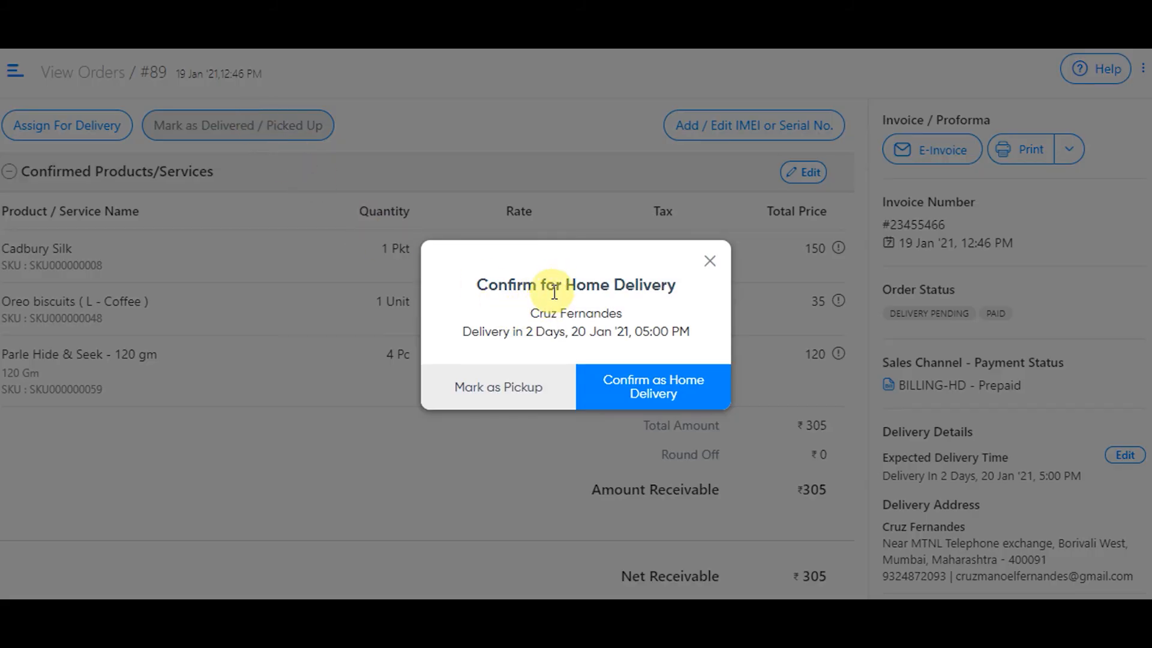
{"action": "left_click", "coordinate": [671, 397]}
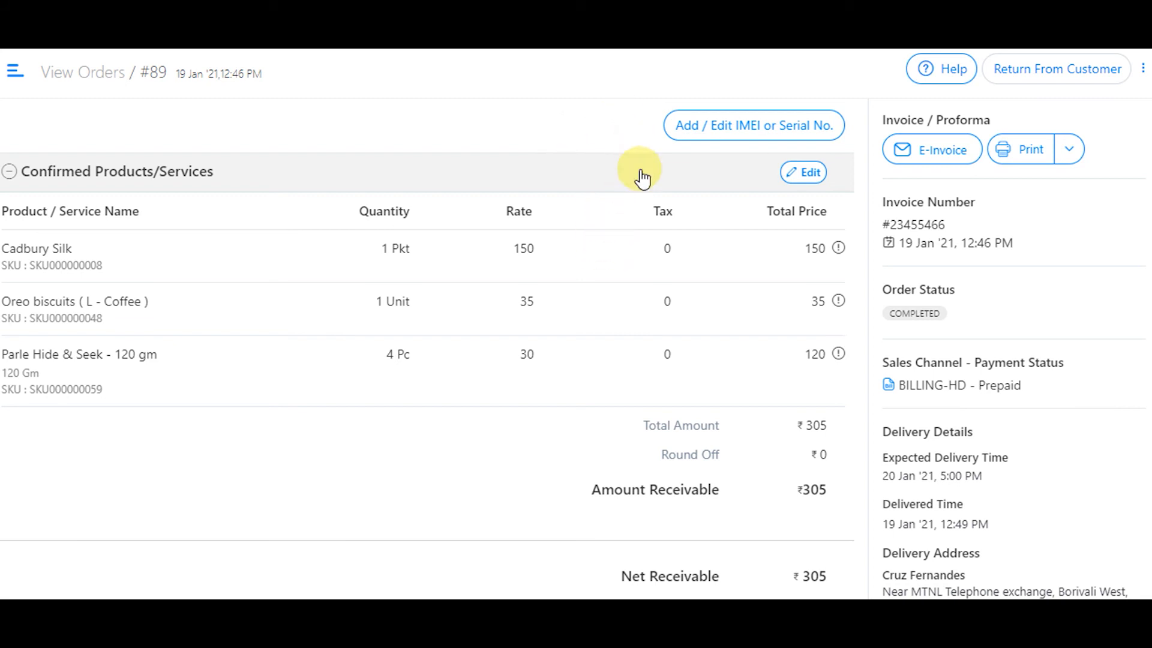
Start a customer return for the order, with returned quantities of 2 for Parle Hide & Seek - 120 Gm and 1 for Cadbury Silk.
{"action": "left_click", "coordinate": [1086, 73]}
{"action": "scroll", "coordinate": [558, 191], "scroll_direction": "down", "scroll_amount": 2}
{"action": "scroll", "coordinate": [553, 173], "scroll_direction": "up", "scroll_amount": 2}
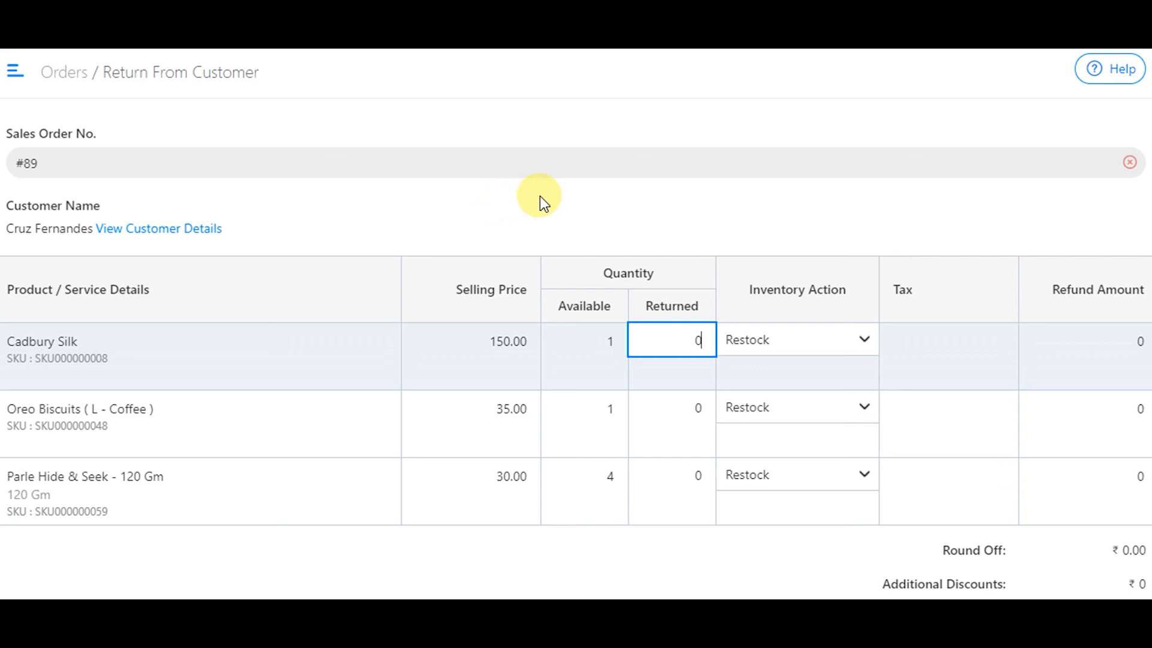
{"action": "scroll", "coordinate": [534, 195], "scroll_direction": "down", "scroll_amount": 2}
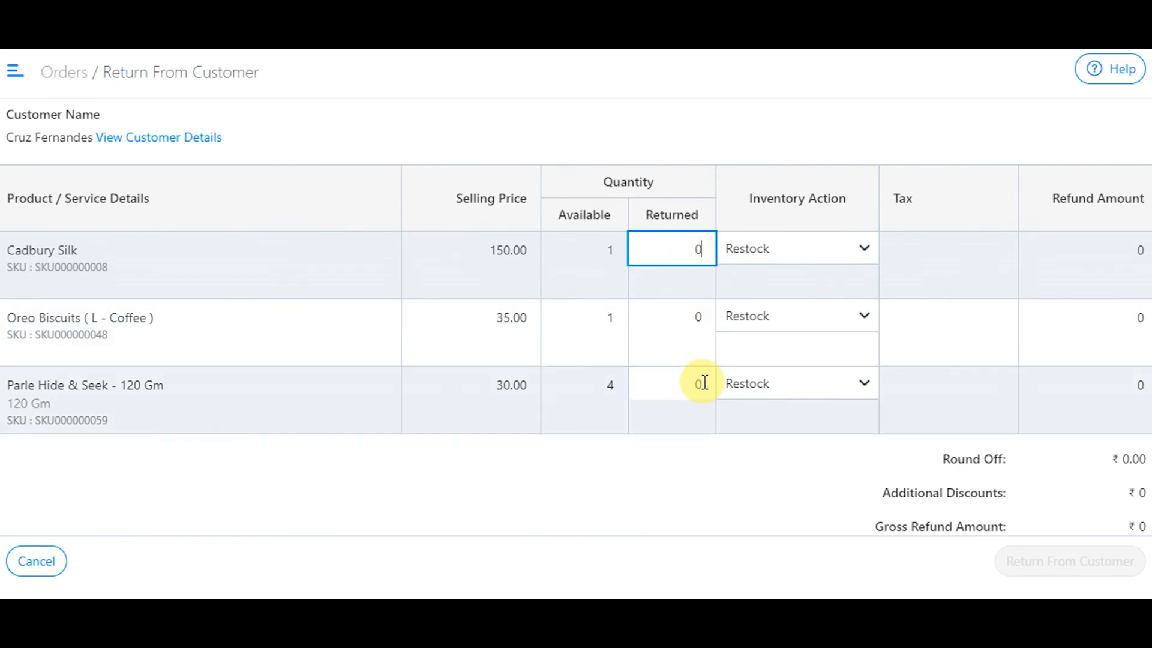
{"action": "left_click", "coordinate": [700, 383]}
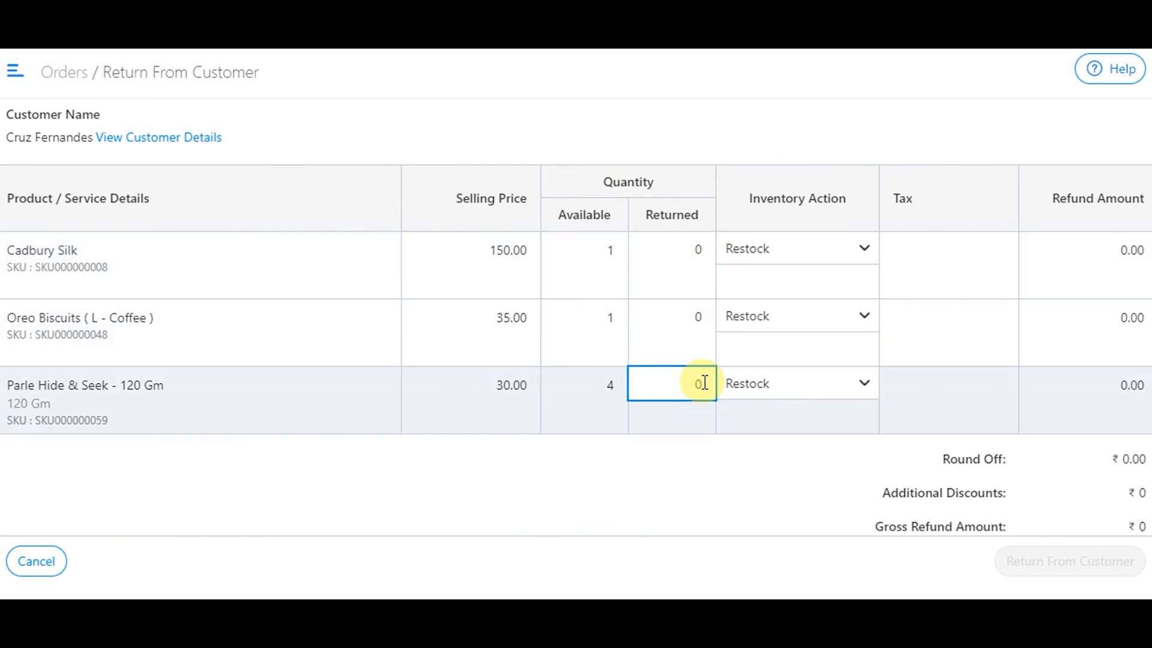
{"action": "key", "text": "BackSpace"}
{"action": "type", "text": "2"}
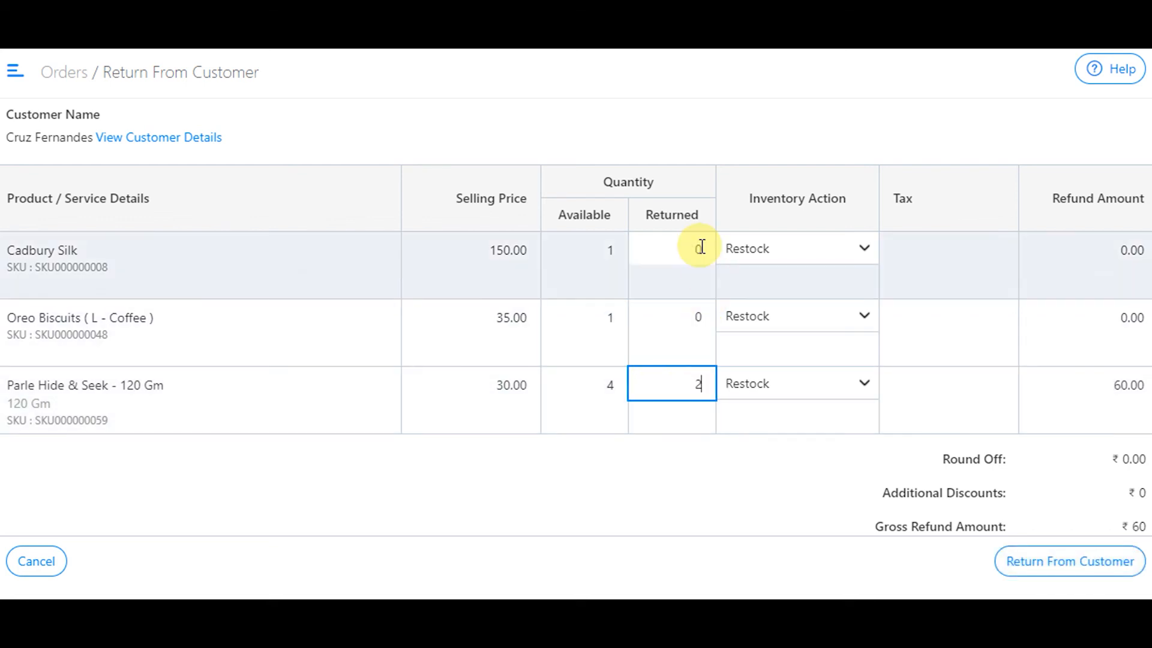
{"action": "left_click", "coordinate": [705, 246]}
{"action": "key", "text": "BackSpace"}
{"action": "type", "text": "1"}
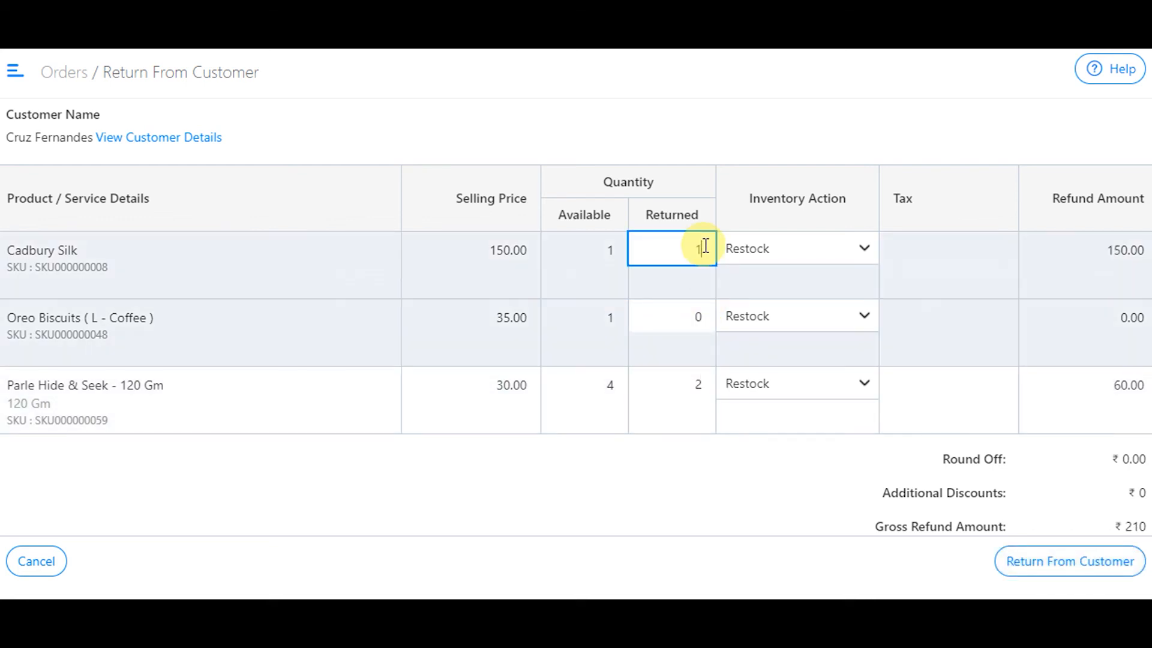
Submit the product return, set the cancellation charges to ₹20 and confirm the refund.
{"action": "scroll", "coordinate": [711, 413], "scroll_direction": "down", "scroll_amount": 1}
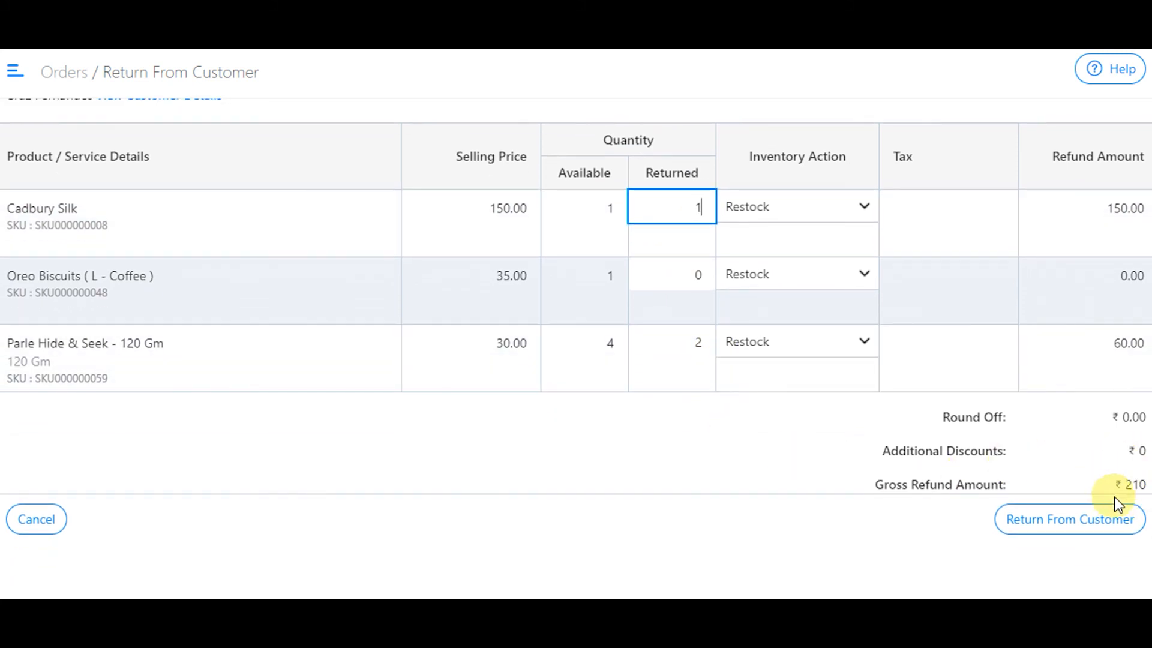
{"action": "scroll", "coordinate": [809, 459], "scroll_direction": "up", "scroll_amount": 2}
{"action": "scroll", "coordinate": [808, 459], "scroll_direction": "down", "scroll_amount": 2}
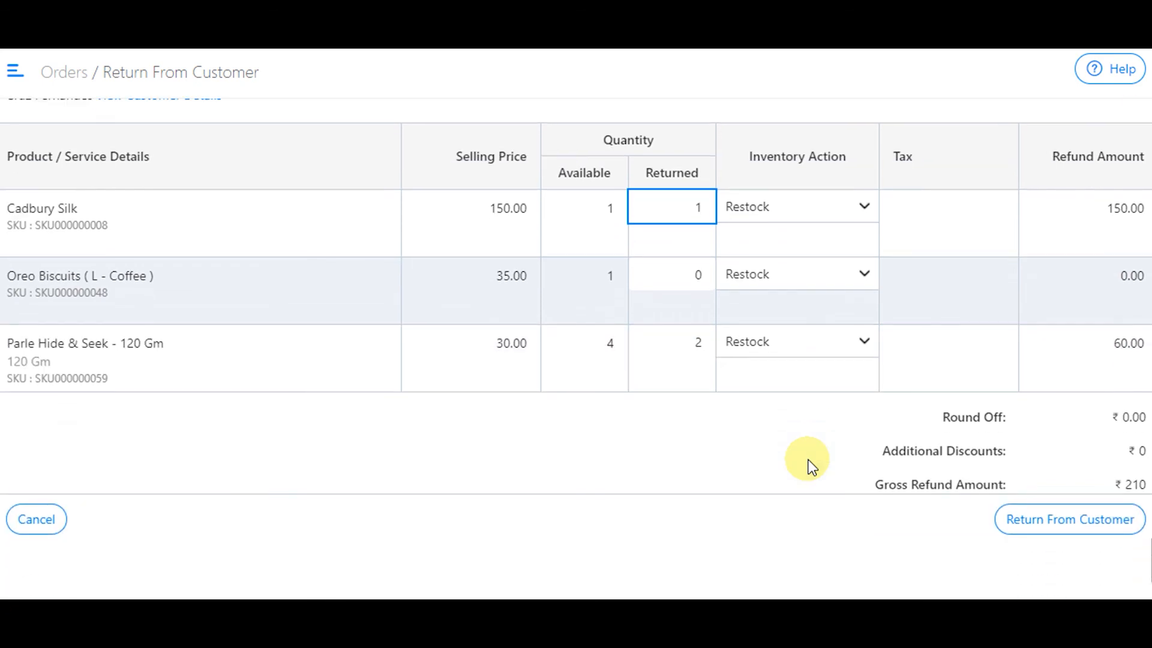
{"action": "left_click", "coordinate": [1067, 531]}
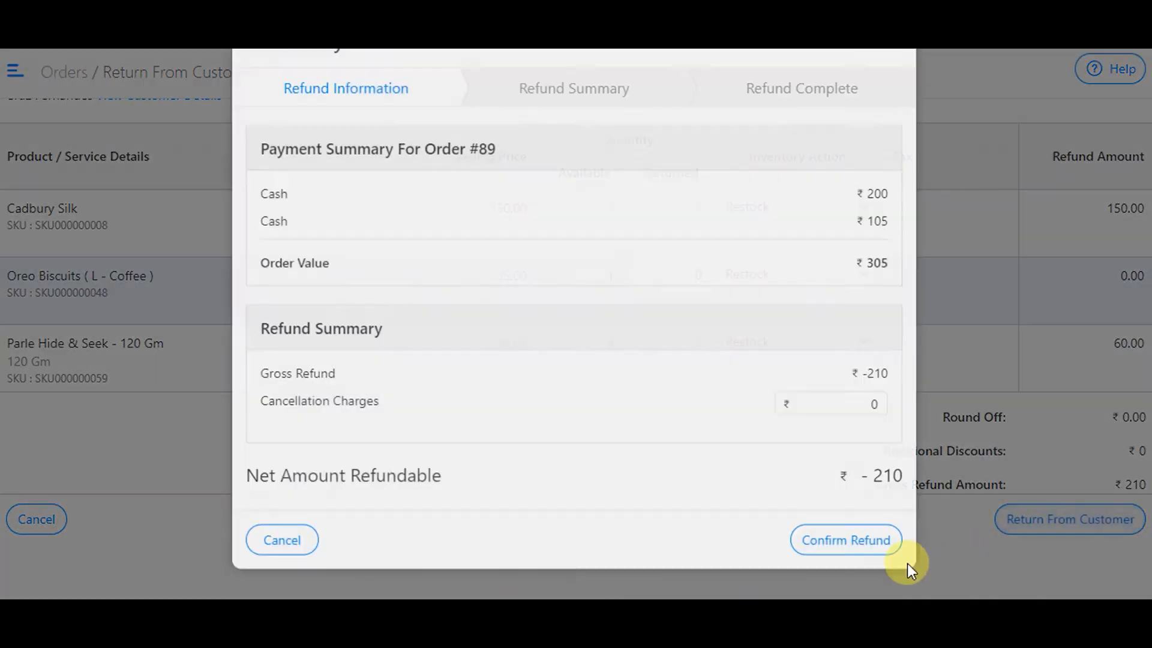
{"action": "scroll", "coordinate": [563, 317], "scroll_direction": "down", "scroll_amount": 1}
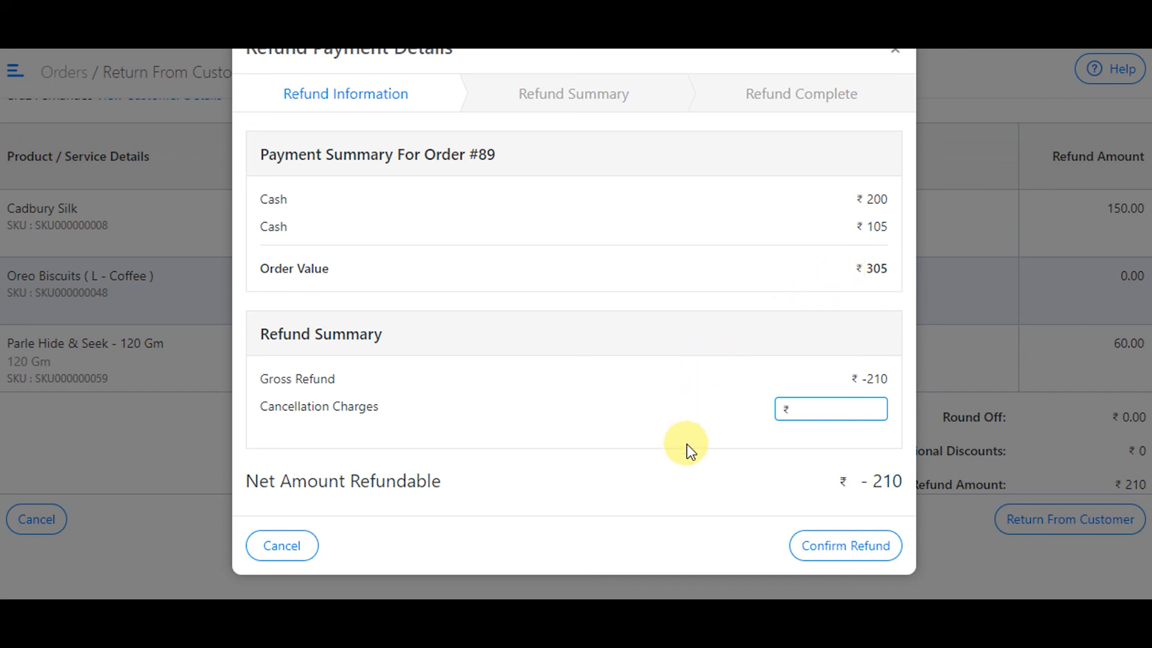
{"action": "type", "text": "20"}
{"action": "left_click", "coordinate": [854, 555]}
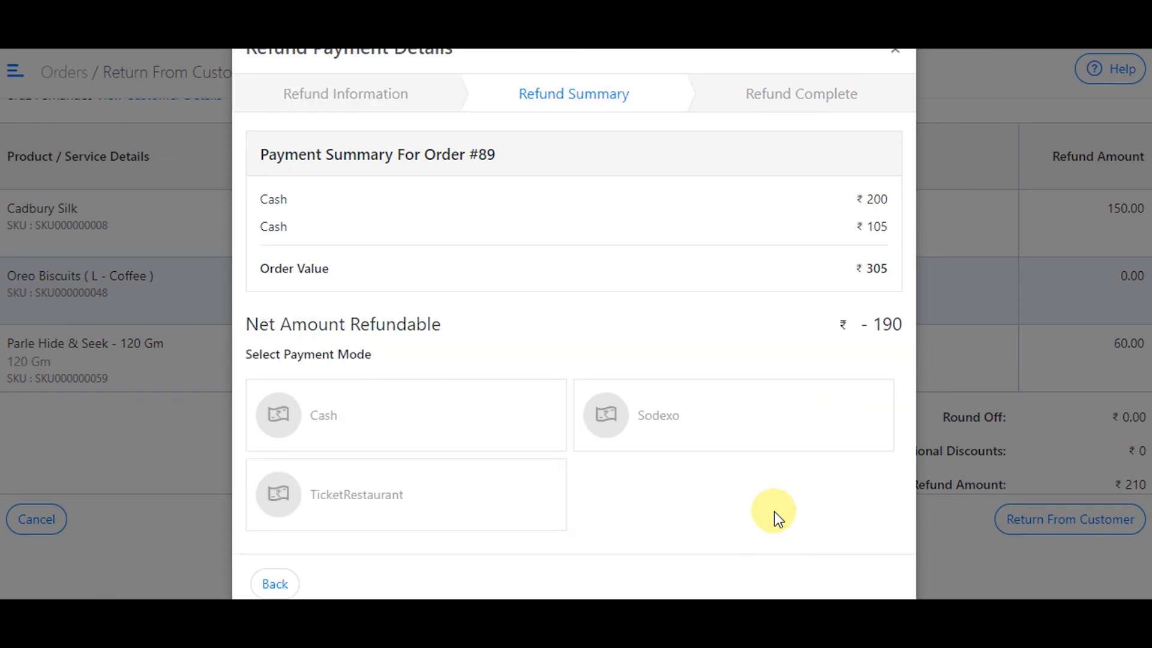
Refund the full net refundable amount in cash, complete the refund and close the refund details.
{"action": "scroll", "coordinate": [550, 278], "scroll_direction": "down", "scroll_amount": 1}
{"action": "left_click", "coordinate": [386, 379]}
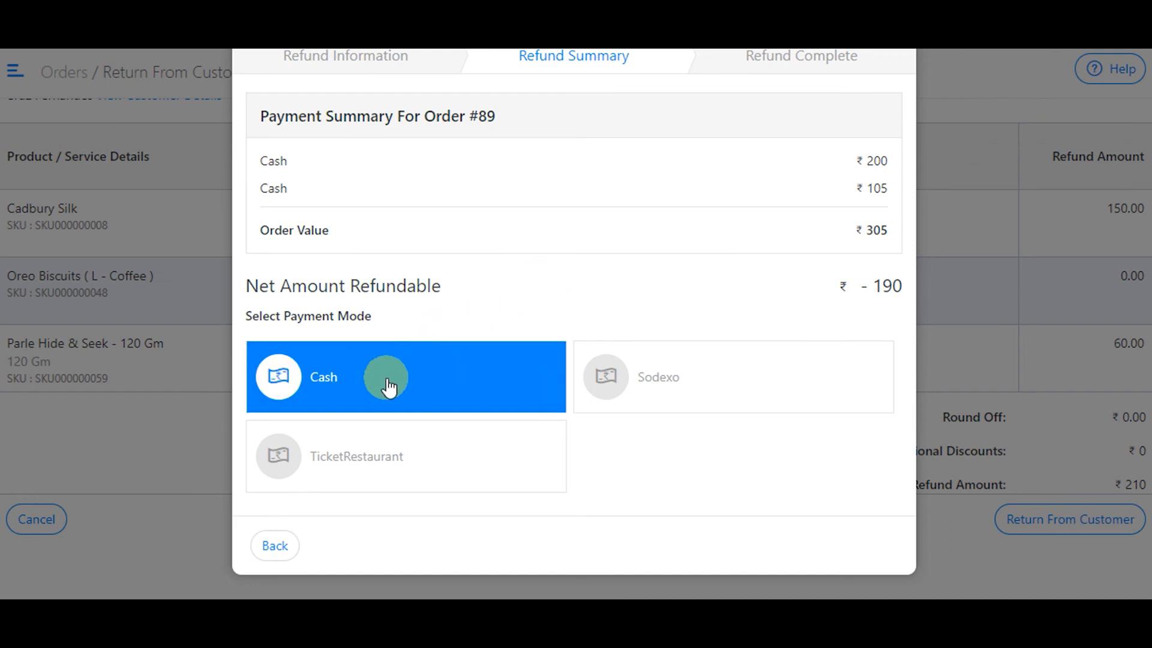
{"action": "scroll", "coordinate": [527, 278], "scroll_direction": "down", "scroll_amount": 1}
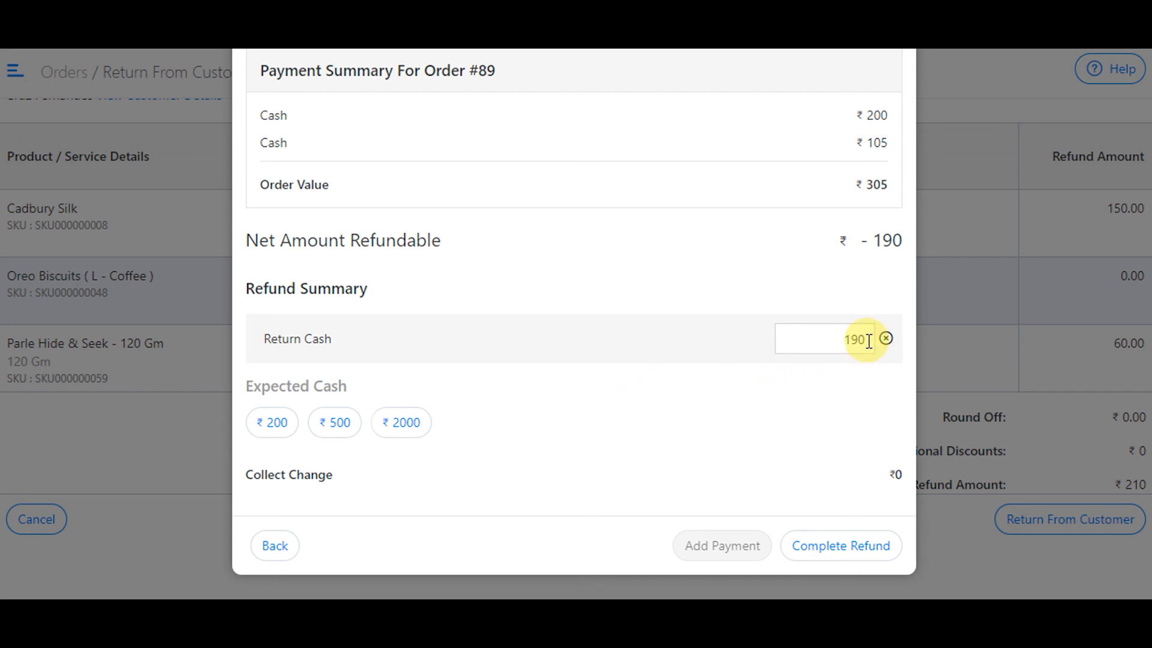
{"action": "left_click_drag", "start_coordinate": [868, 339], "coordinate": [784, 340]}
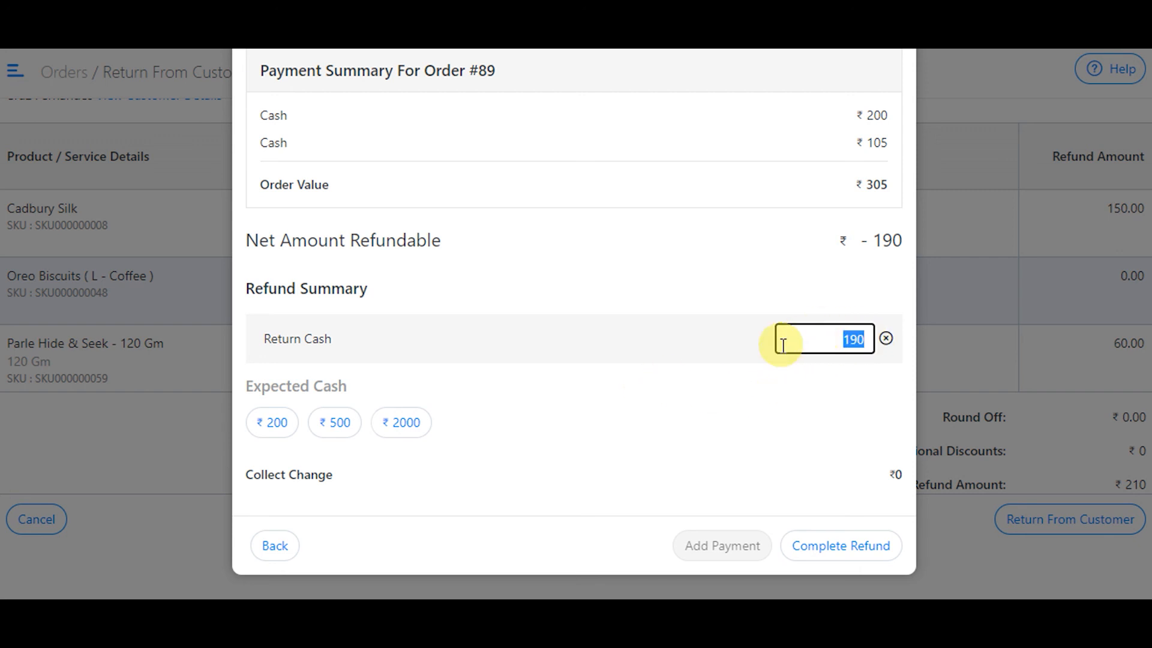
{"action": "left_click", "coordinate": [746, 384]}
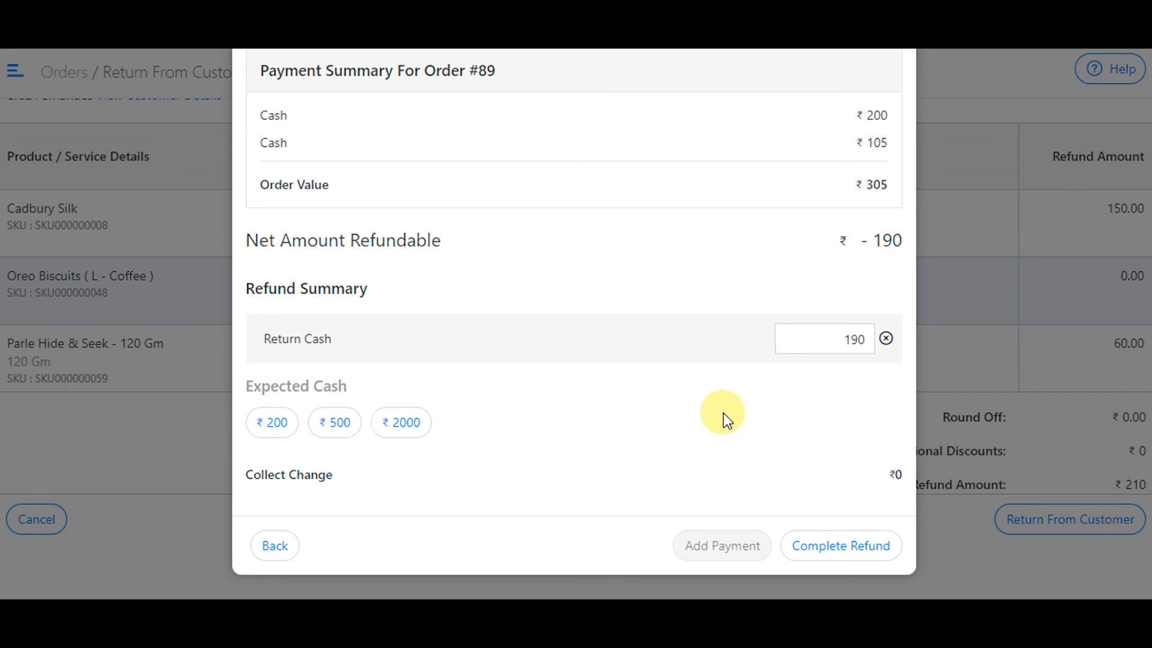
{"action": "left_click", "coordinate": [840, 546]}
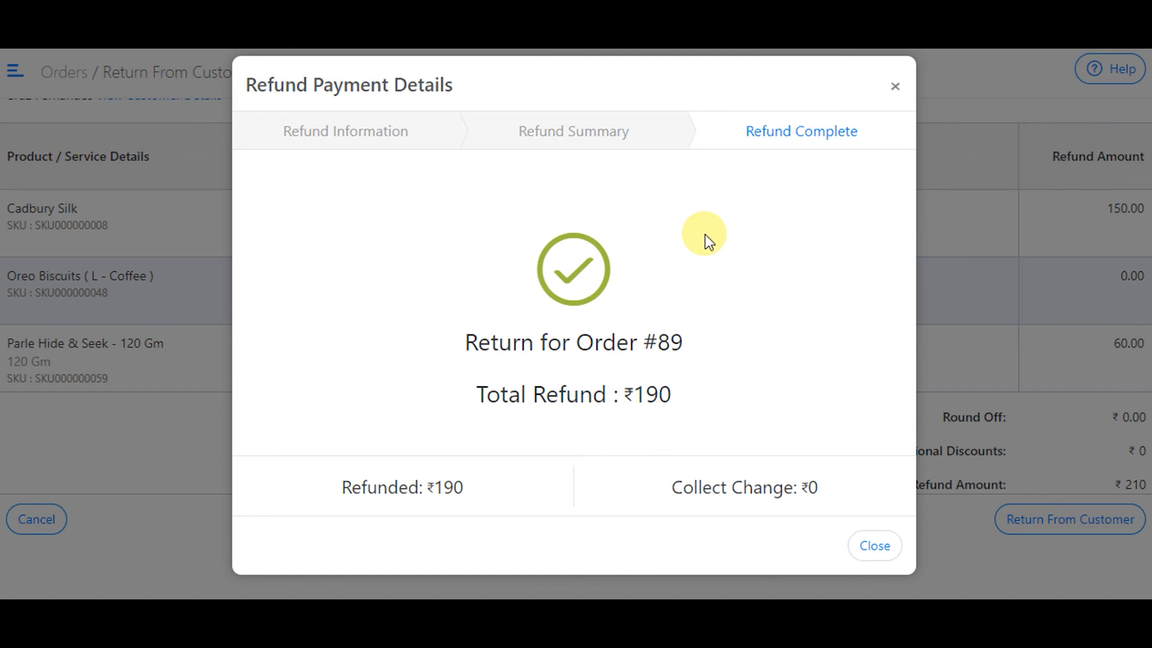
{"action": "left_click", "coordinate": [875, 546]}
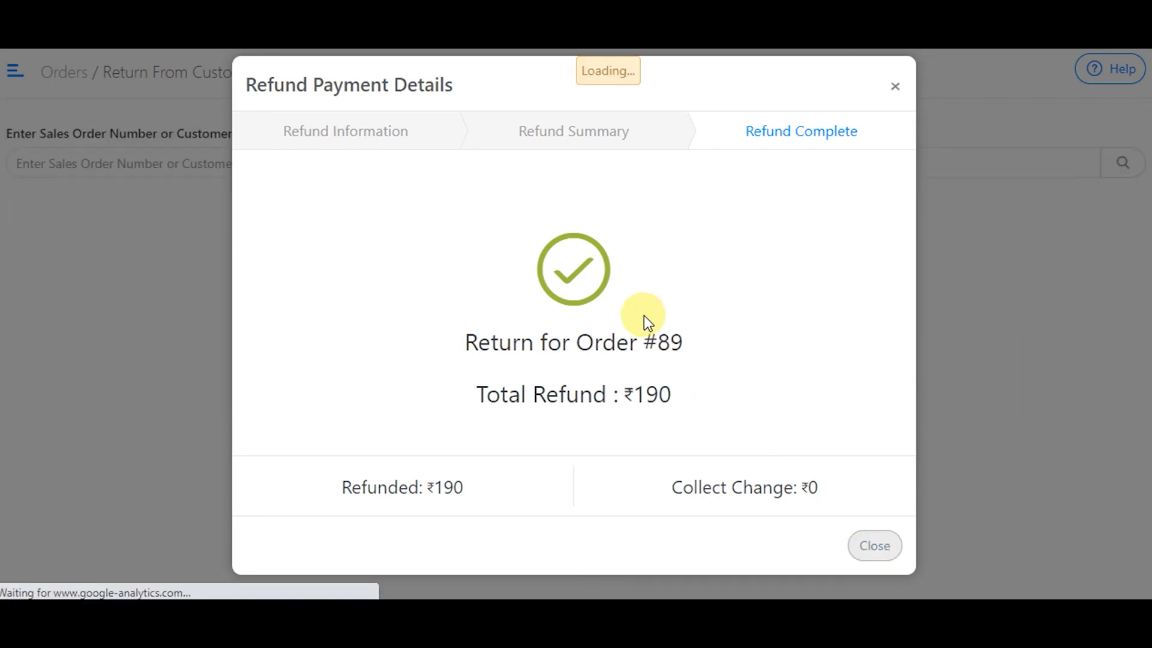